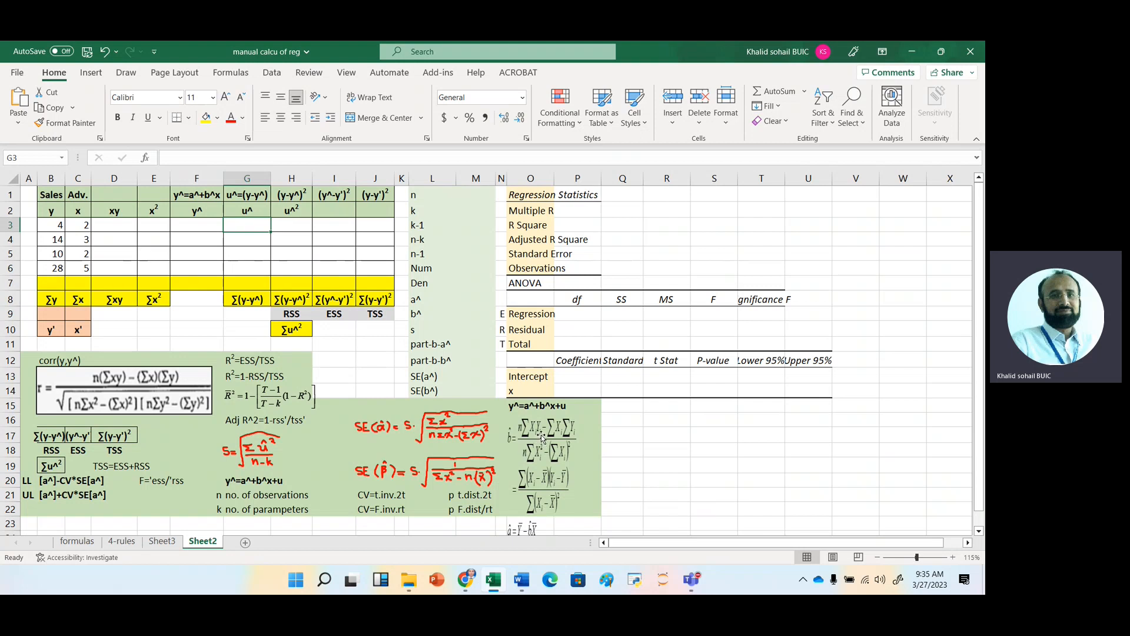
Calculate the first xy product in D3 with the formula =B3*C3.
click(122, 224)
text(=)
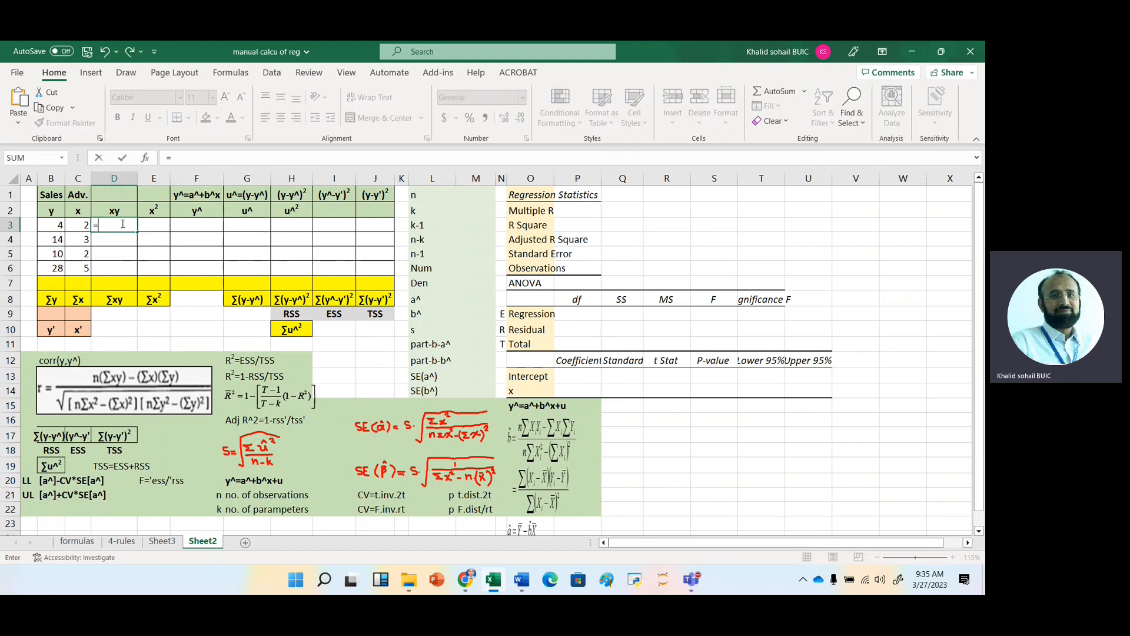
key(Left)
key(Left)
text(*)
key(Left)
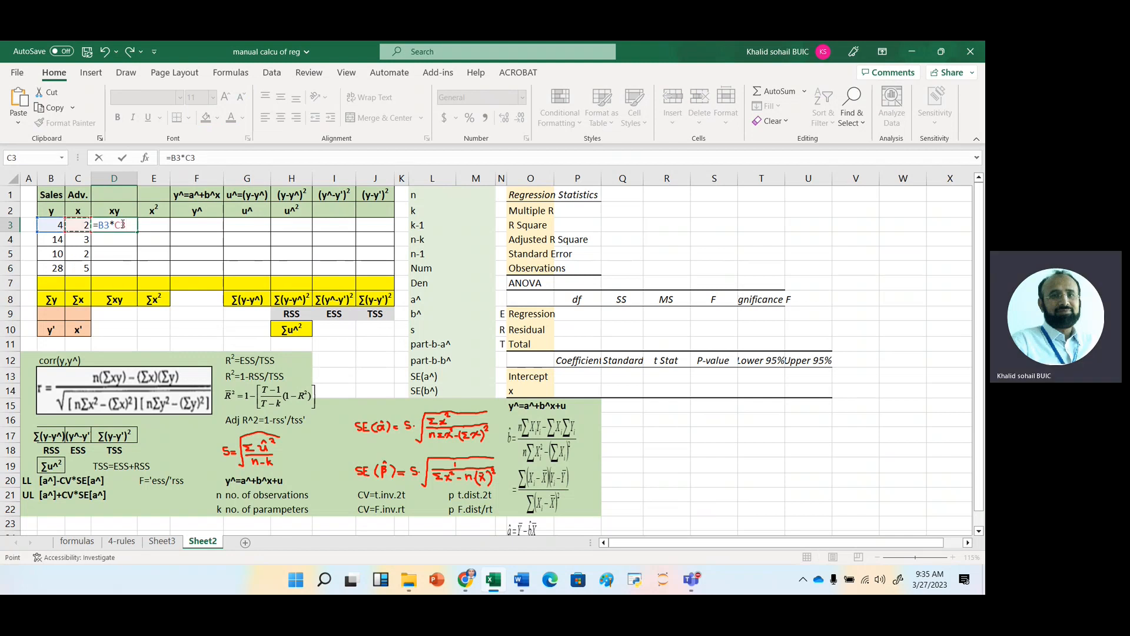
key(Return)
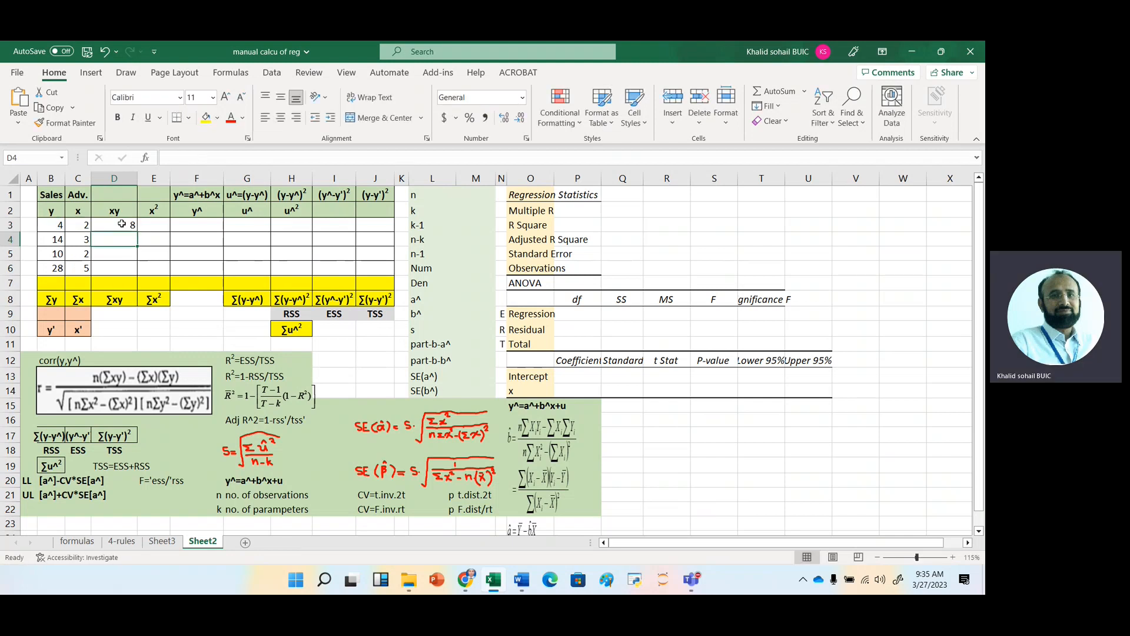
Calculate x² in E3 as C3^2, and fill the xy and x² formulas down to row 6.
click(161, 223)
text(=)
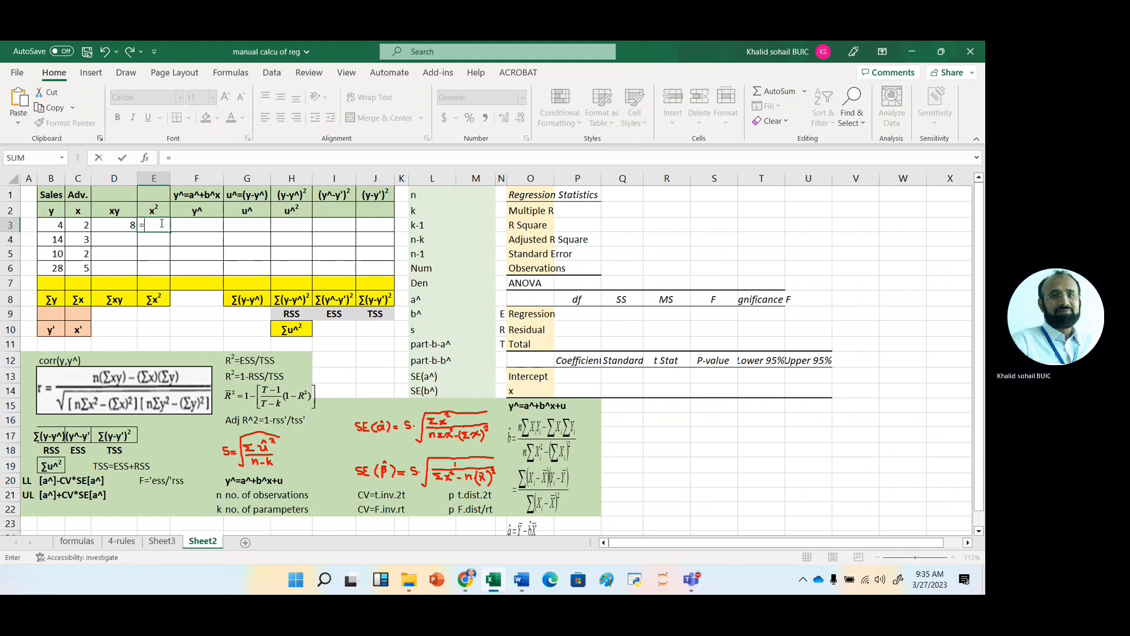
key(Left)
key(Left)
text(^2)
key(Return)
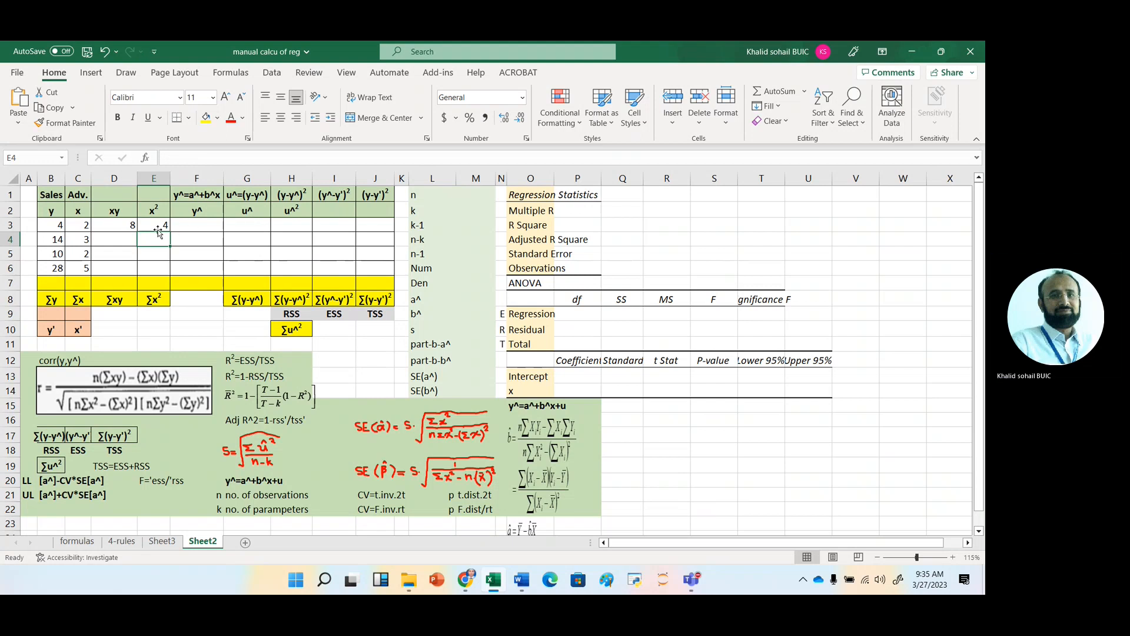
click(106, 224)
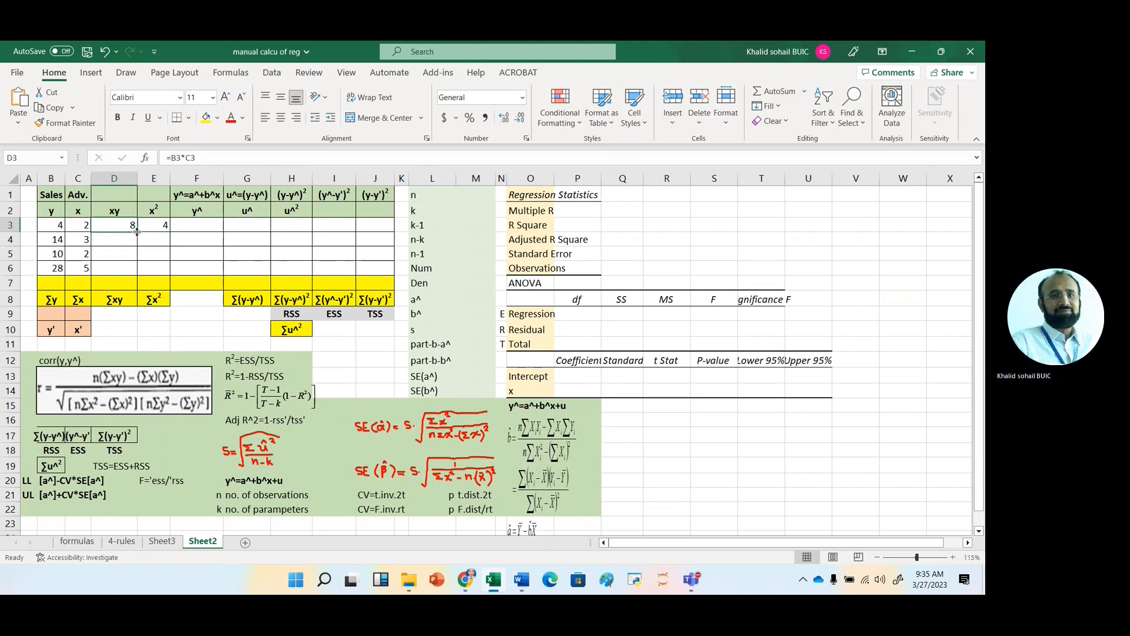
drag(136, 232, 170, 274)
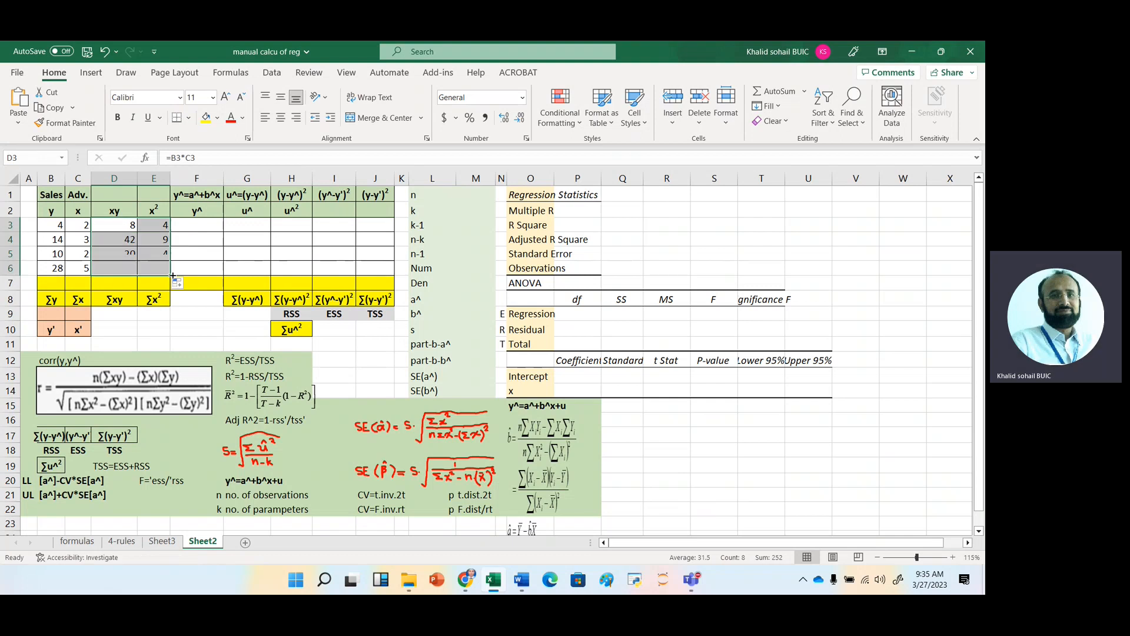
Total the y column in B7 with =SUM(B3:B6) and fill the sum across row 7 to column J.
click(59, 283)
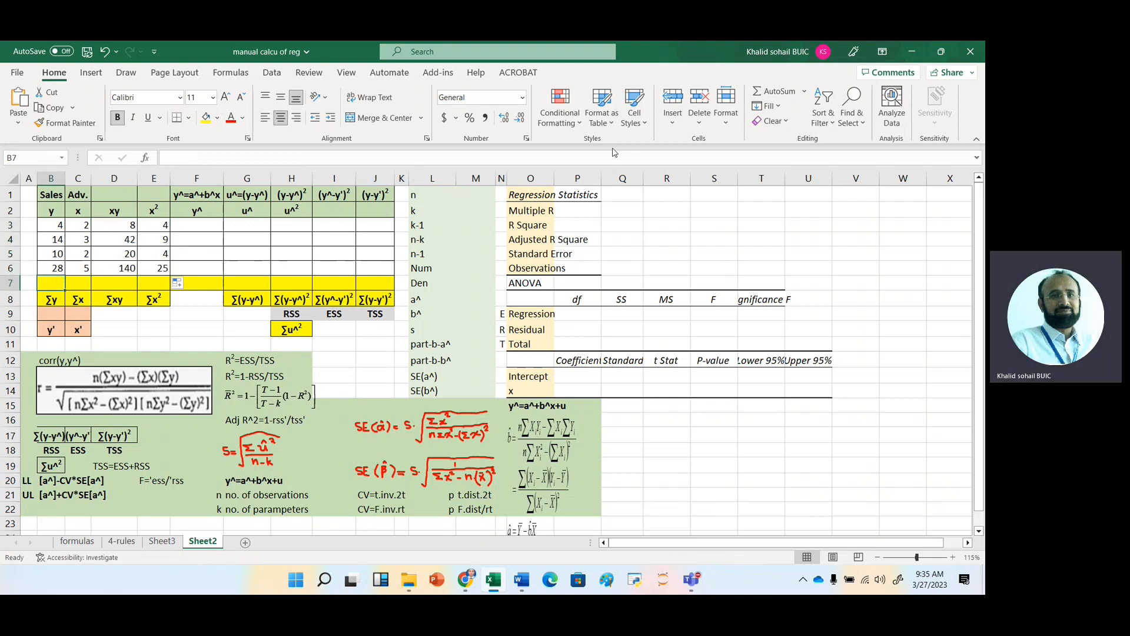
click(777, 95)
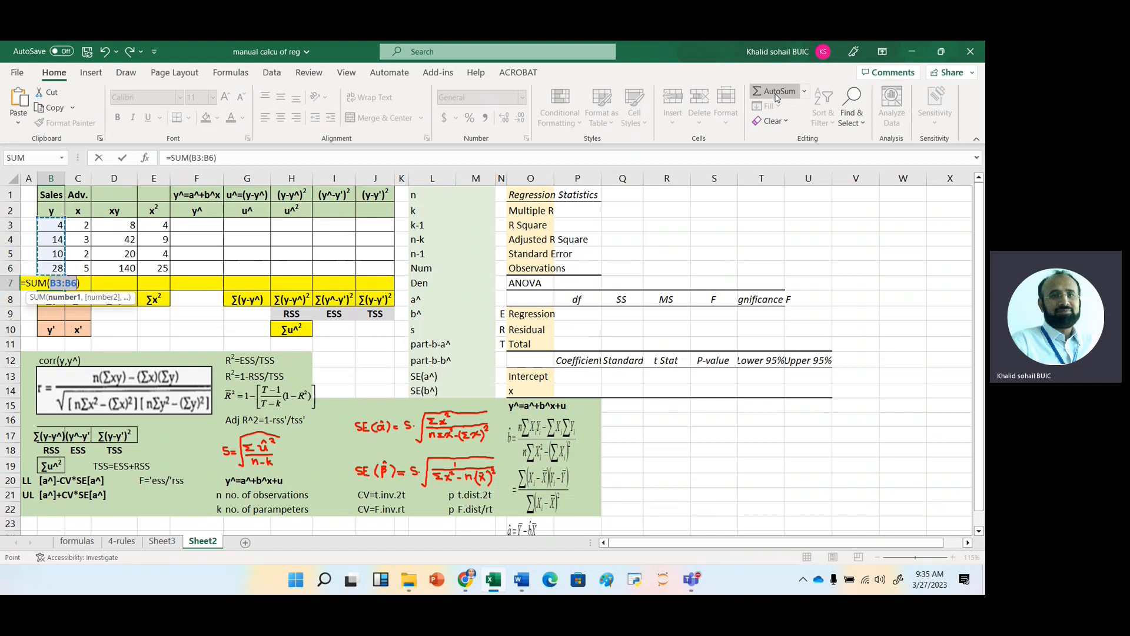
click(777, 95)
drag(65, 288, 398, 287)
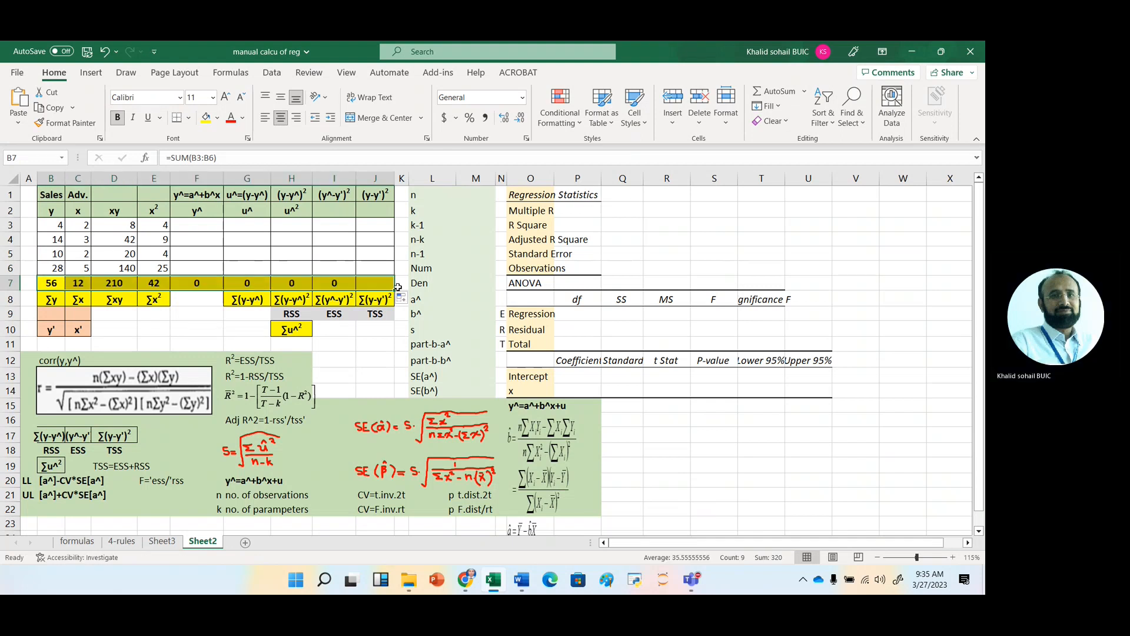
click(124, 290)
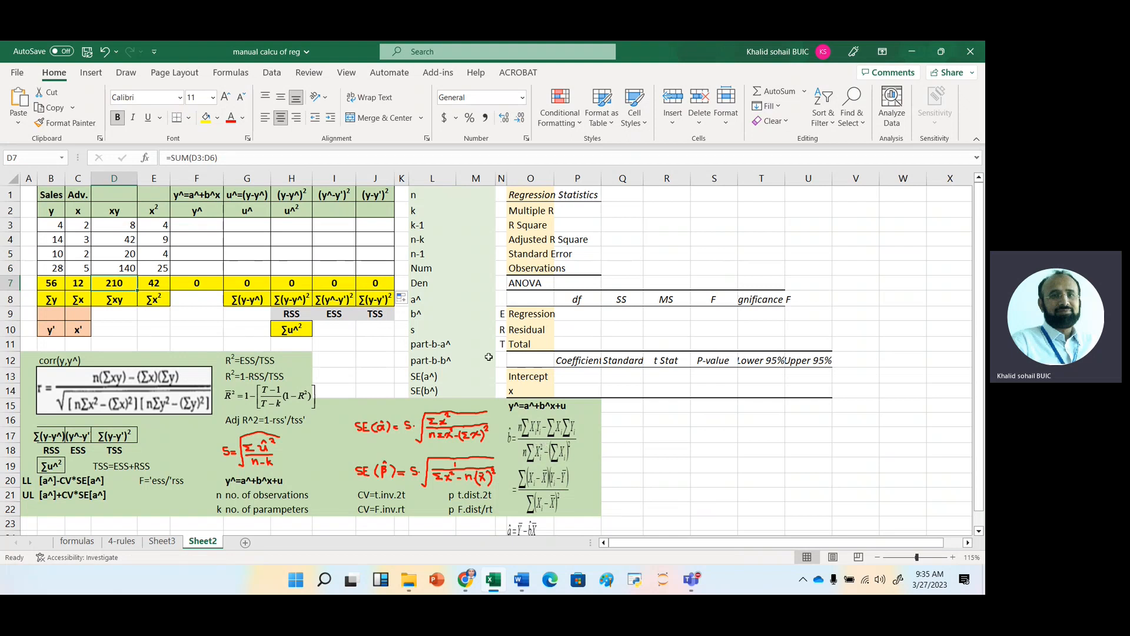
Calculate the slope numerator in M6, beside Num, with the formula =4*D7-C7*B7.
click(463, 268)
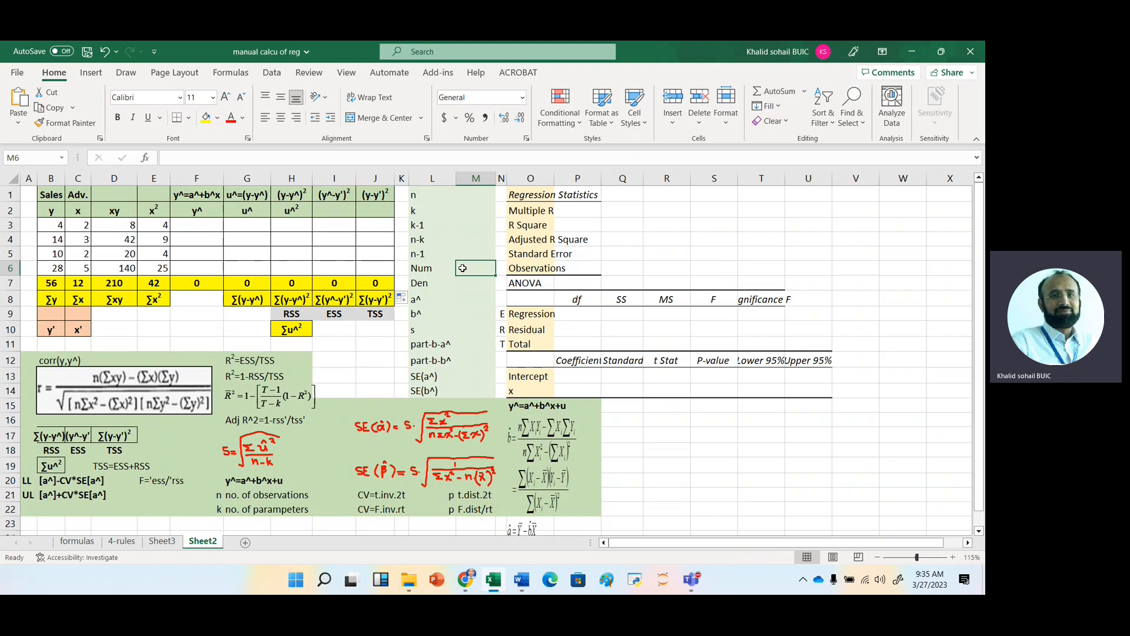
text(=4*)
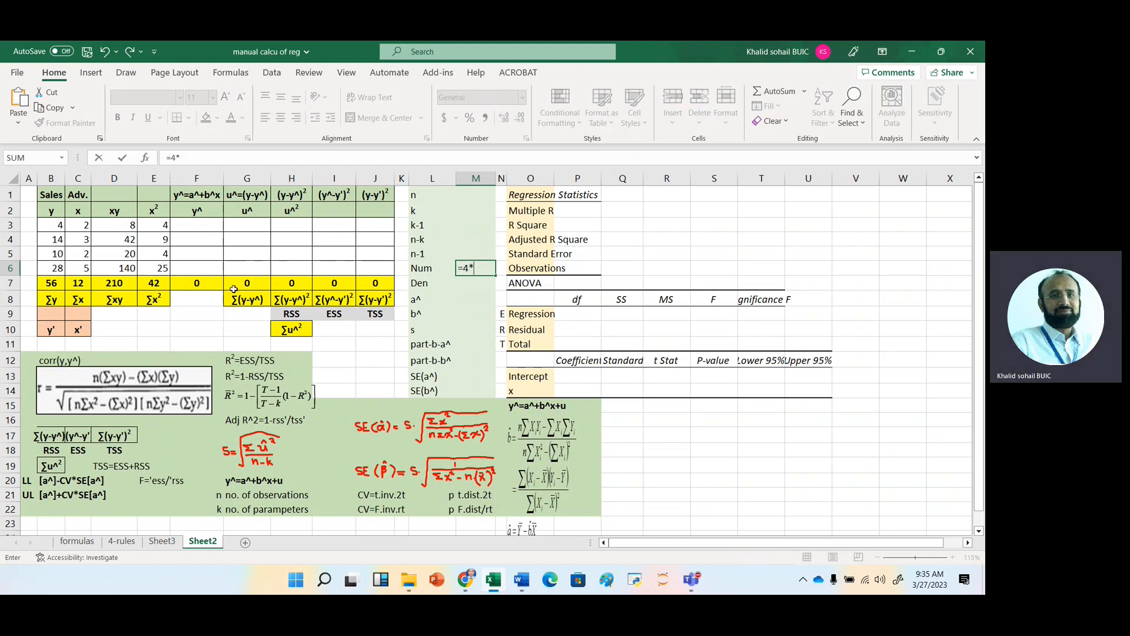
click(110, 284)
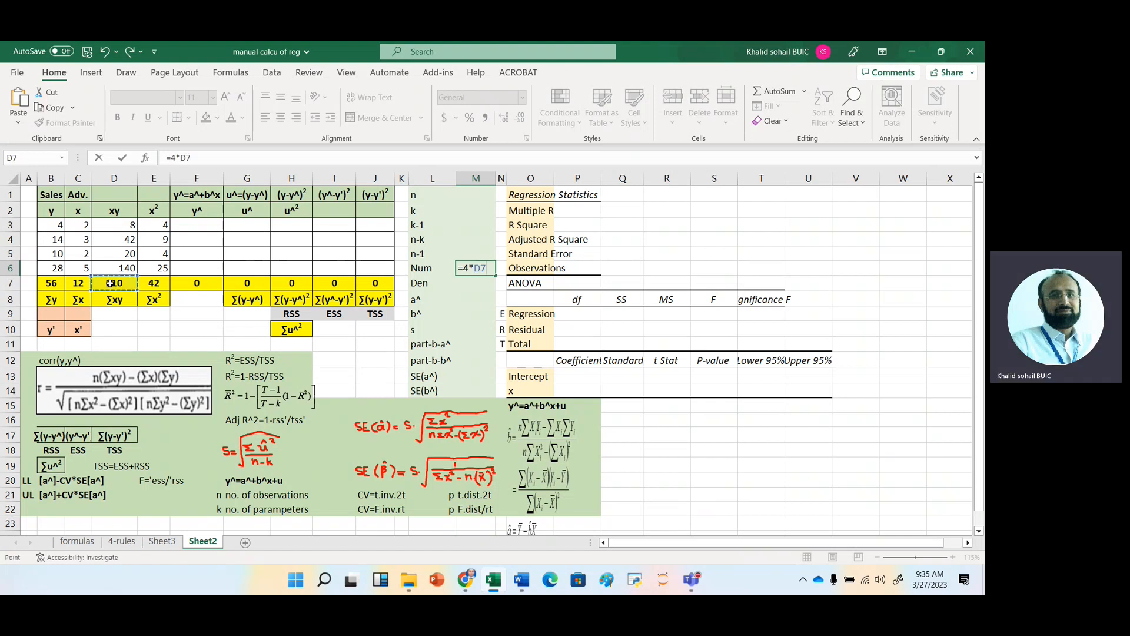
text(-)
click(77, 285)
text(*)
click(51, 285)
key(Return)
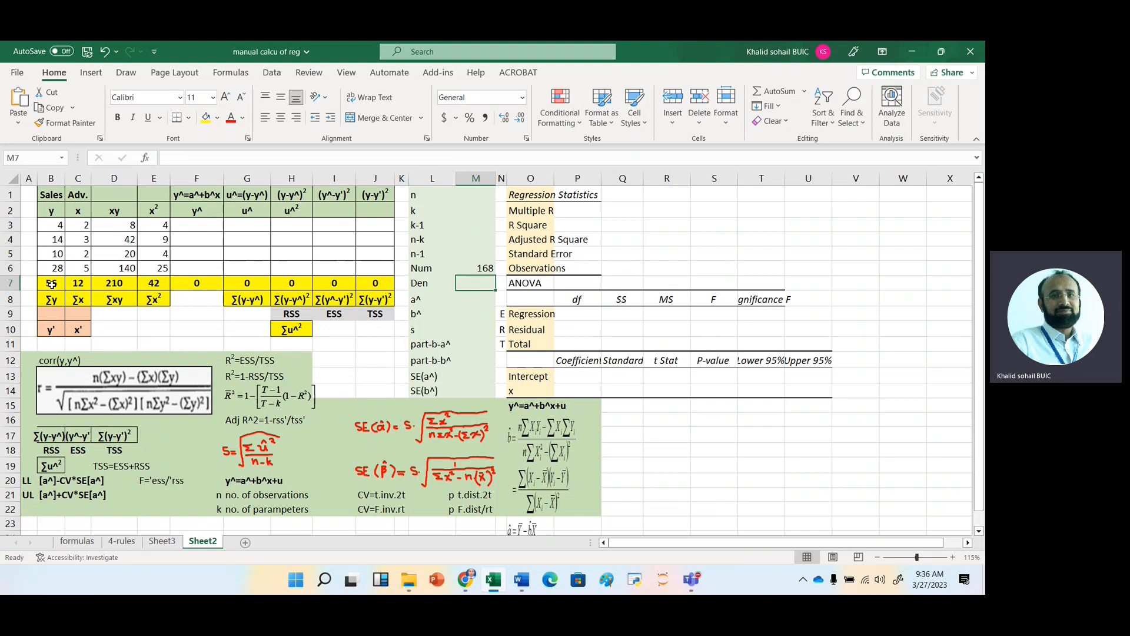
Calculate the slope denominator in M7, beside Den, with the formula =4*E7-C7^2.
text(=4)
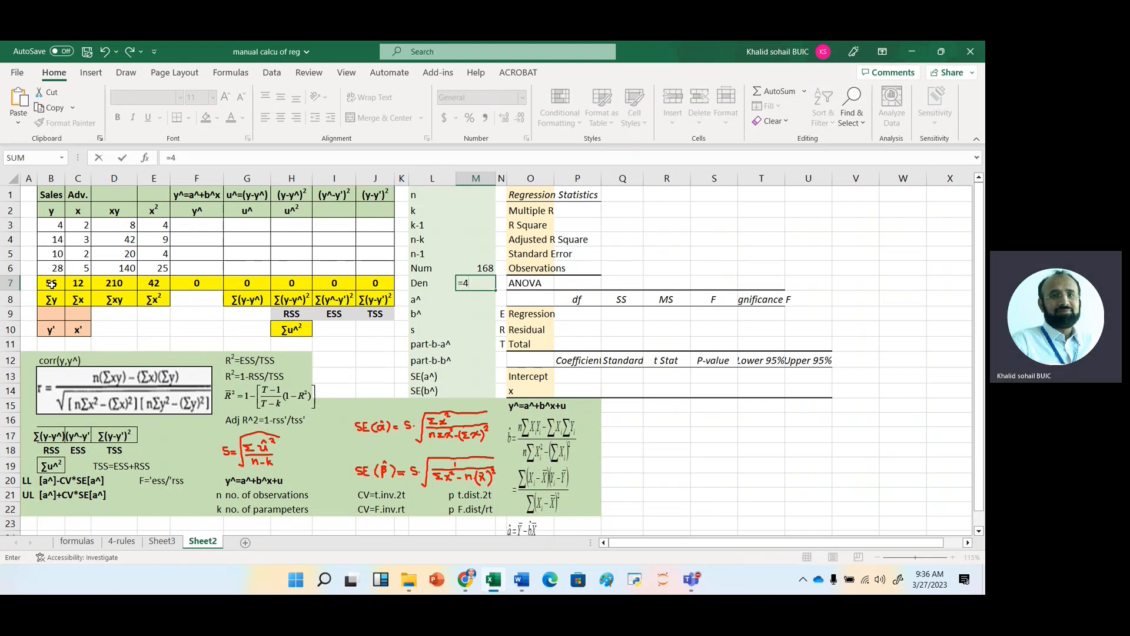
text(*)
click(154, 283)
text(-)
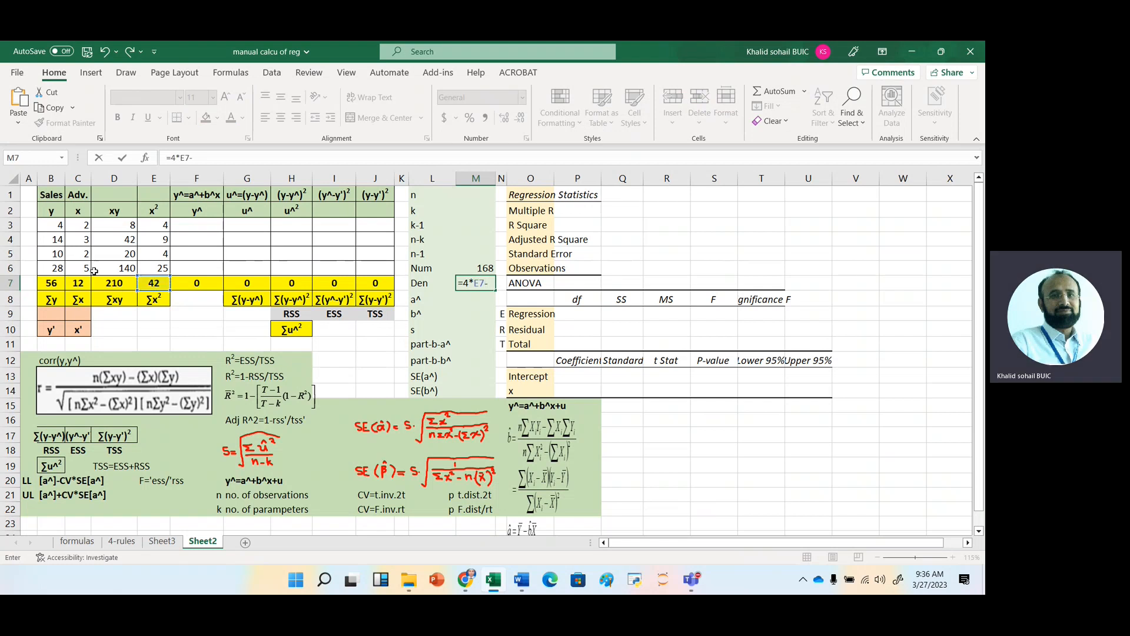
click(80, 282)
text(^2)
key(Return)
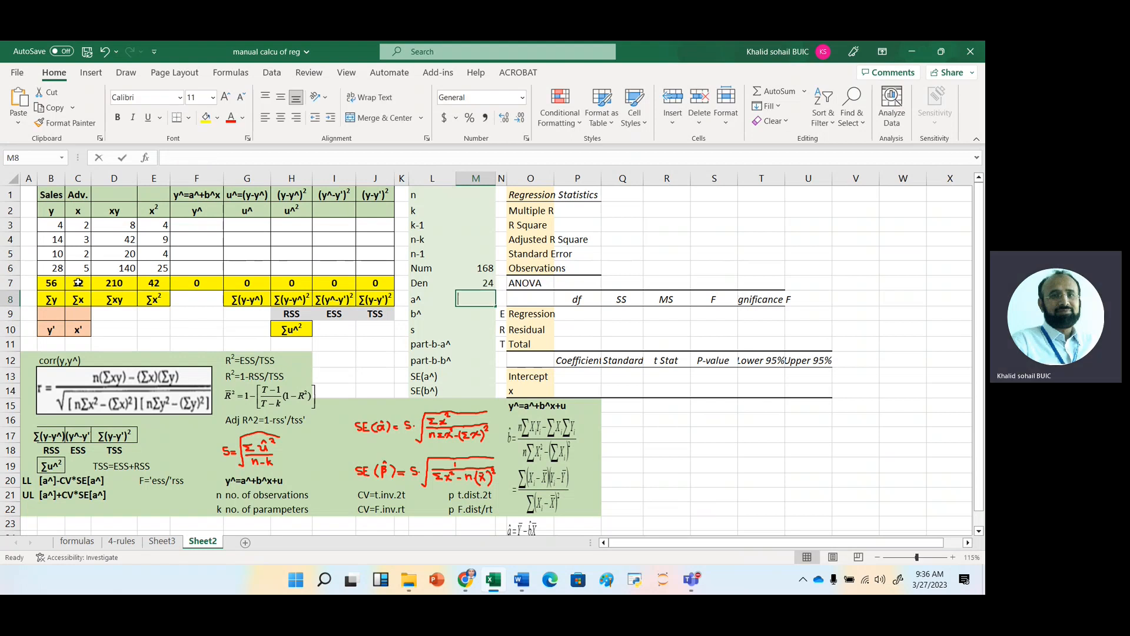
Divide the numerator by the denominator in M8, beside a^, with the formula =M6/M7.
text(=)
key(Up)
key(Up)
text(/)
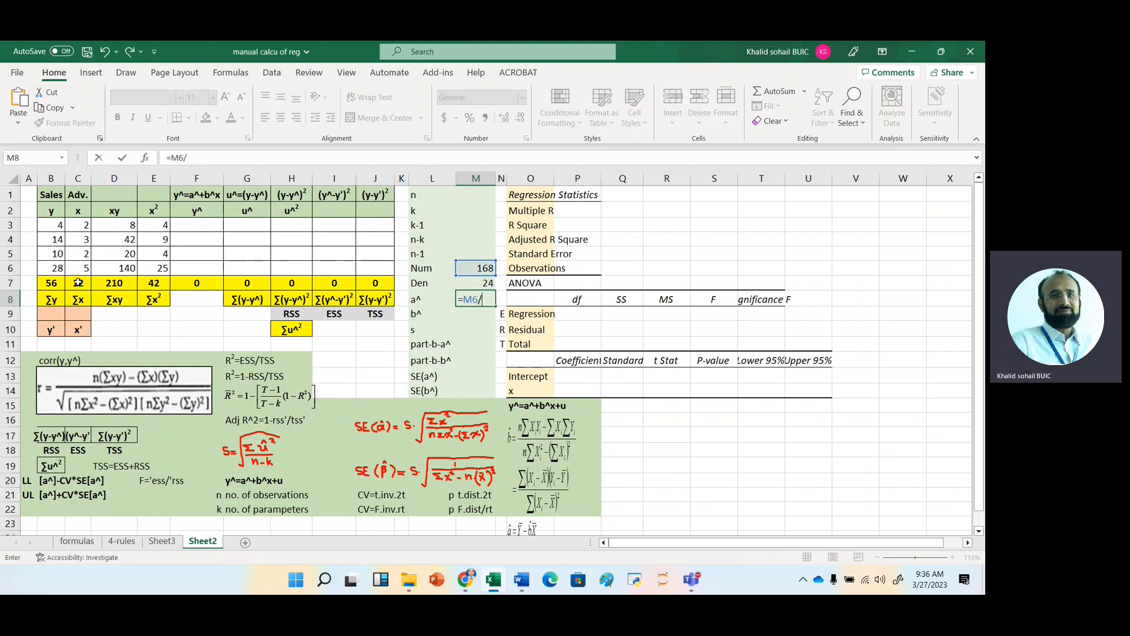
key(Up)
key(Return)
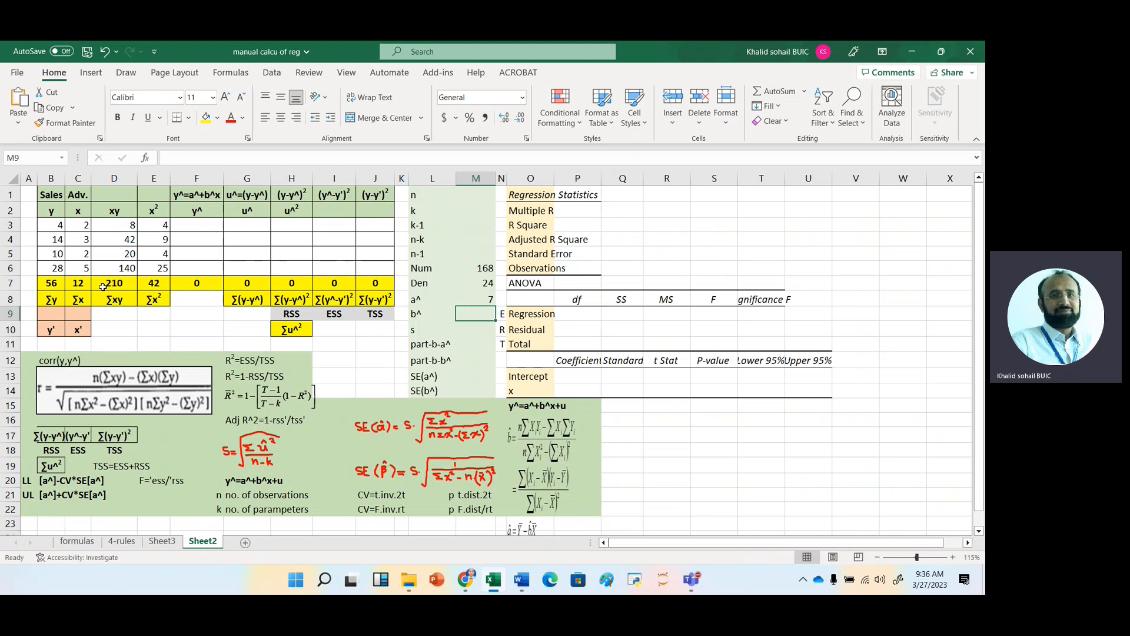
Enter 4 for the number of observations n in M1 and 2 for the number of parameters k in M2.
click(475, 197)
text(4)
key(Return)
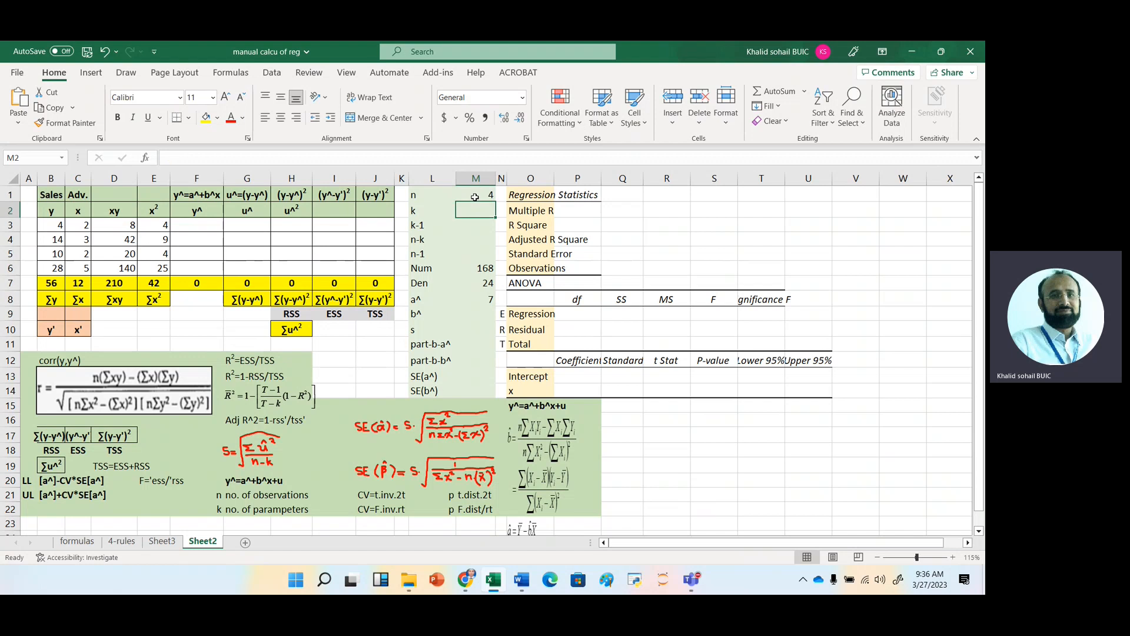
text(2)
key(Return)
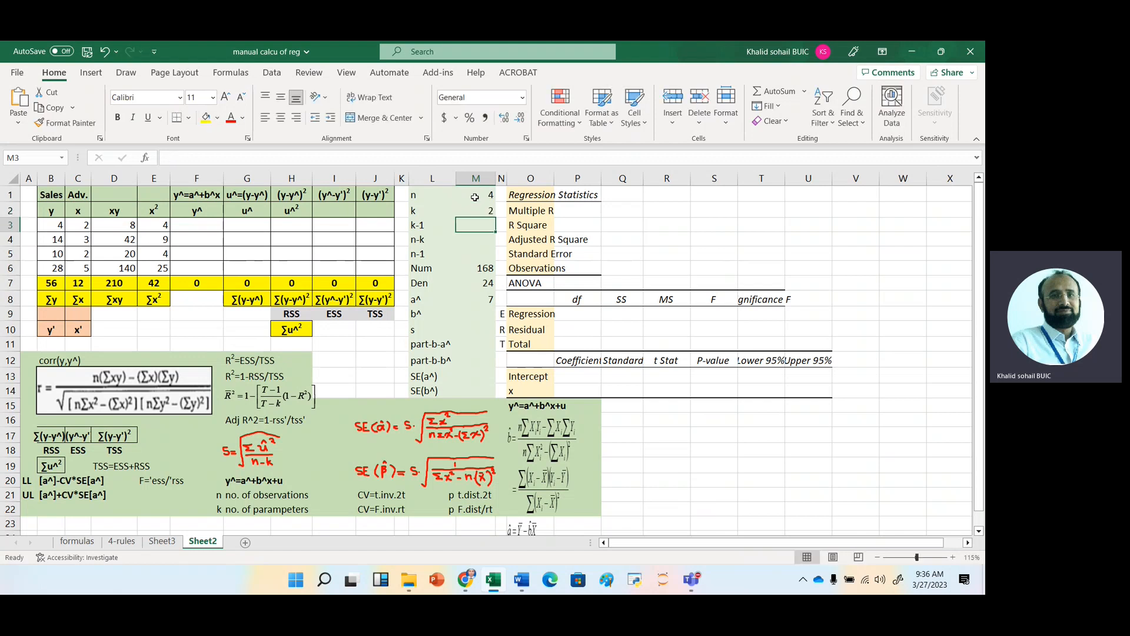
Calculate k-1 in M3 as =M2-1 and n-k in M4 as =M1-M2.
text(=M2-1)
key(Return)
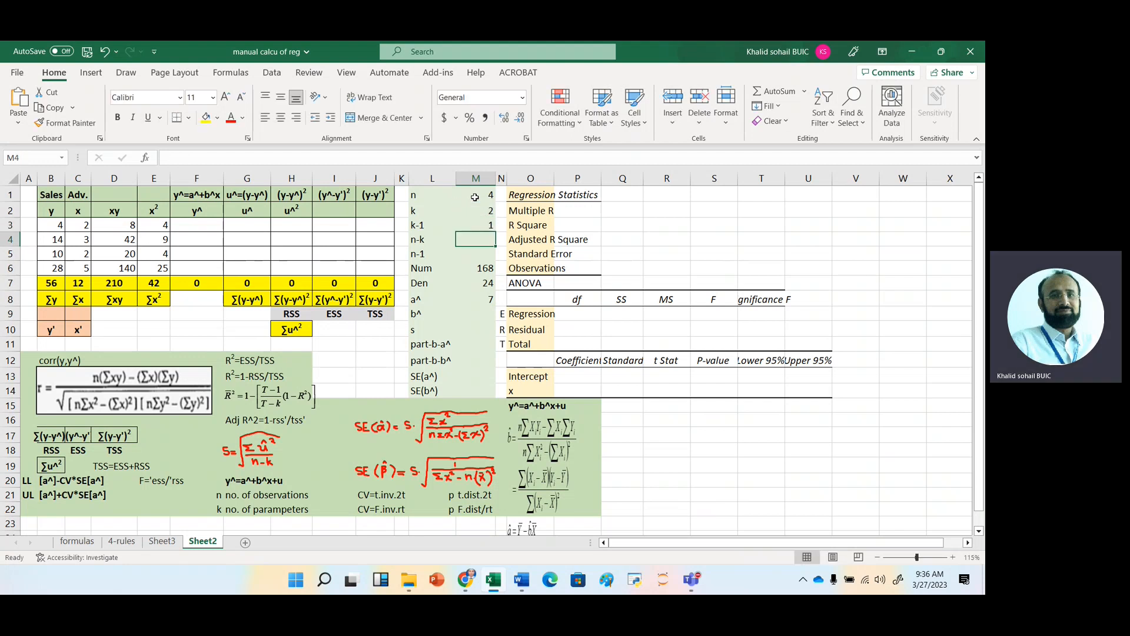
text(=)
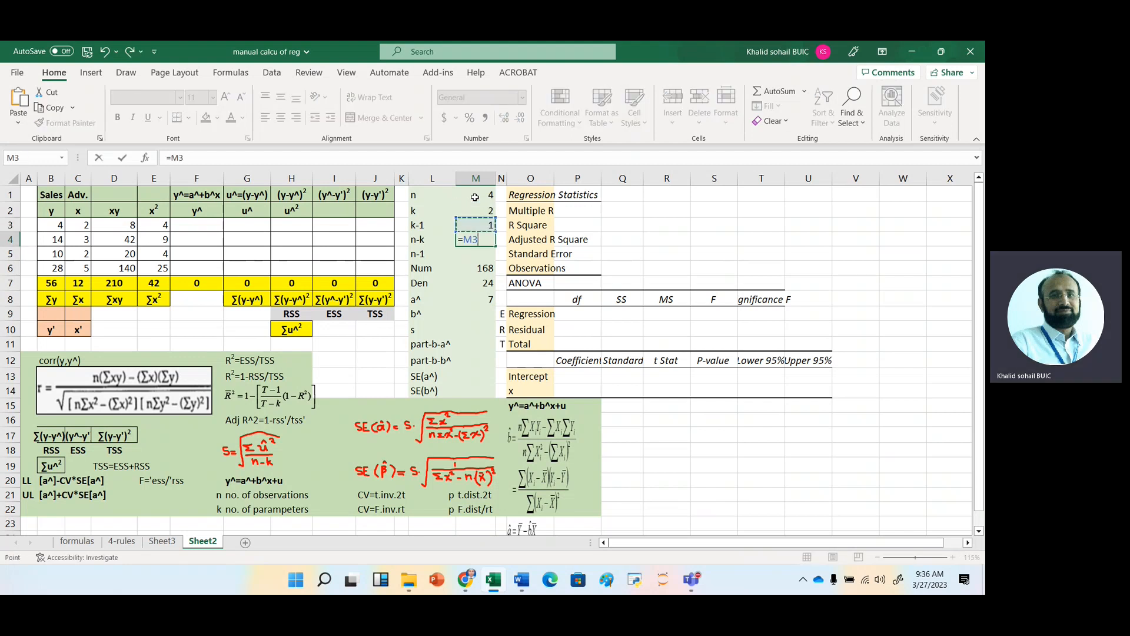
click(475, 197)
text(-M2)
key(Return)
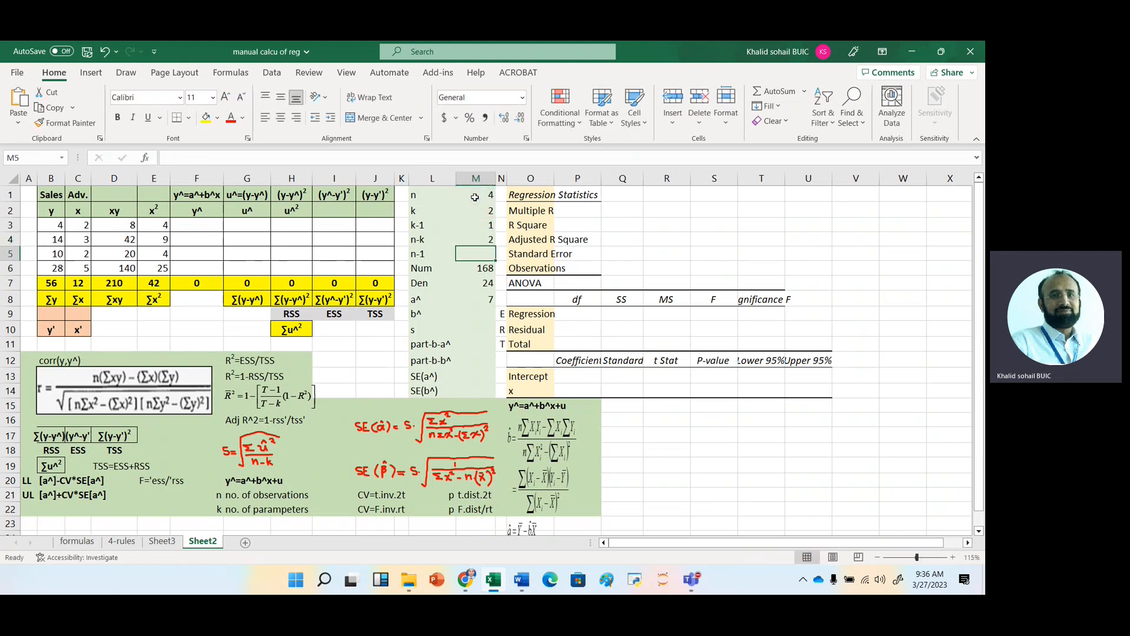
Calculate n-1 in M5 with the formula =M1-1.
text(=)
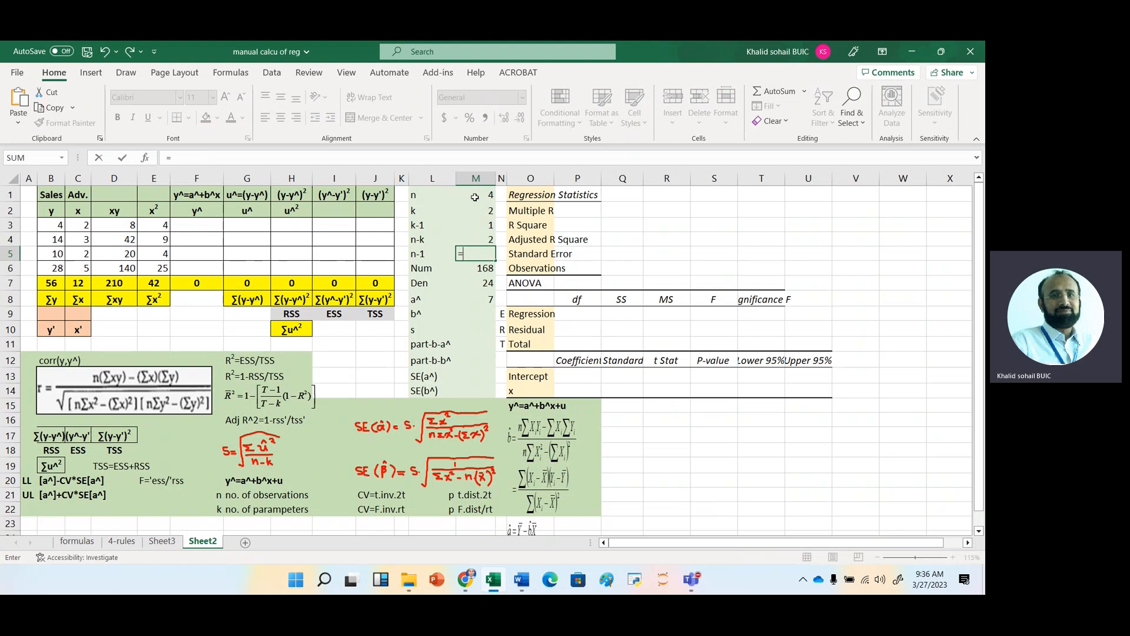
key(Up)
key(Up)
key(Up)
key(Up)
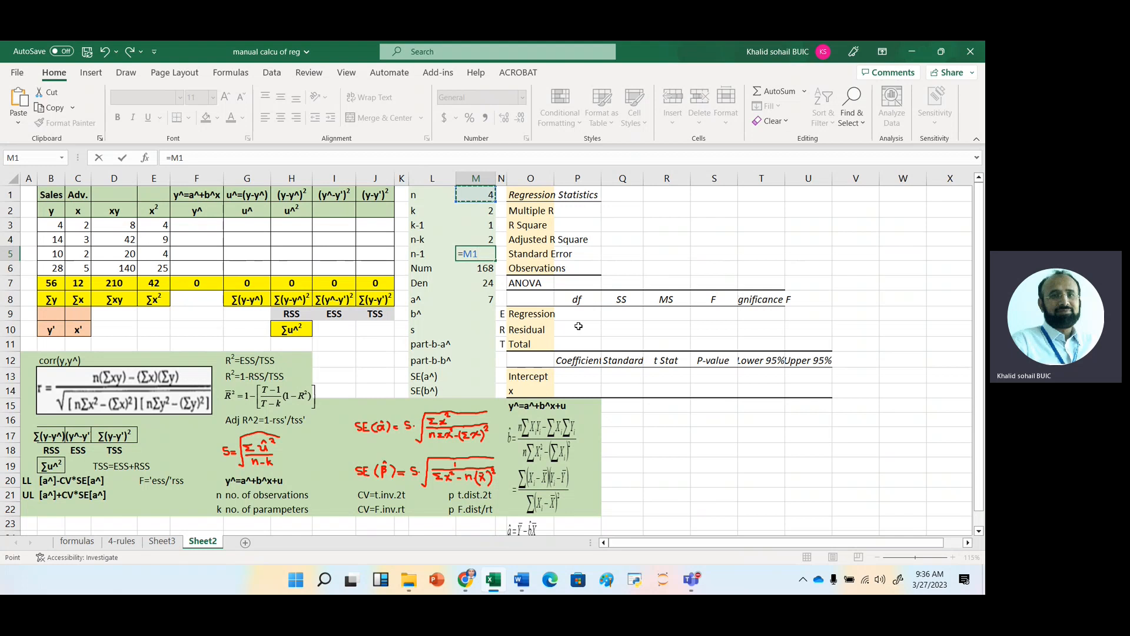
text(-1)
key(Return)
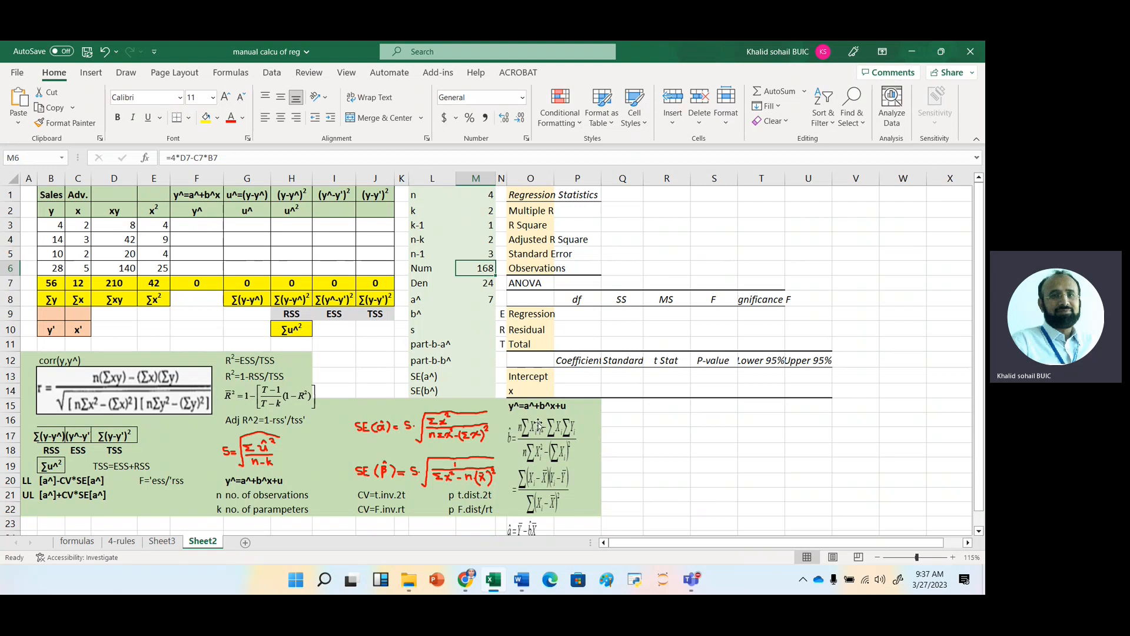
click(195, 225)
text(=)
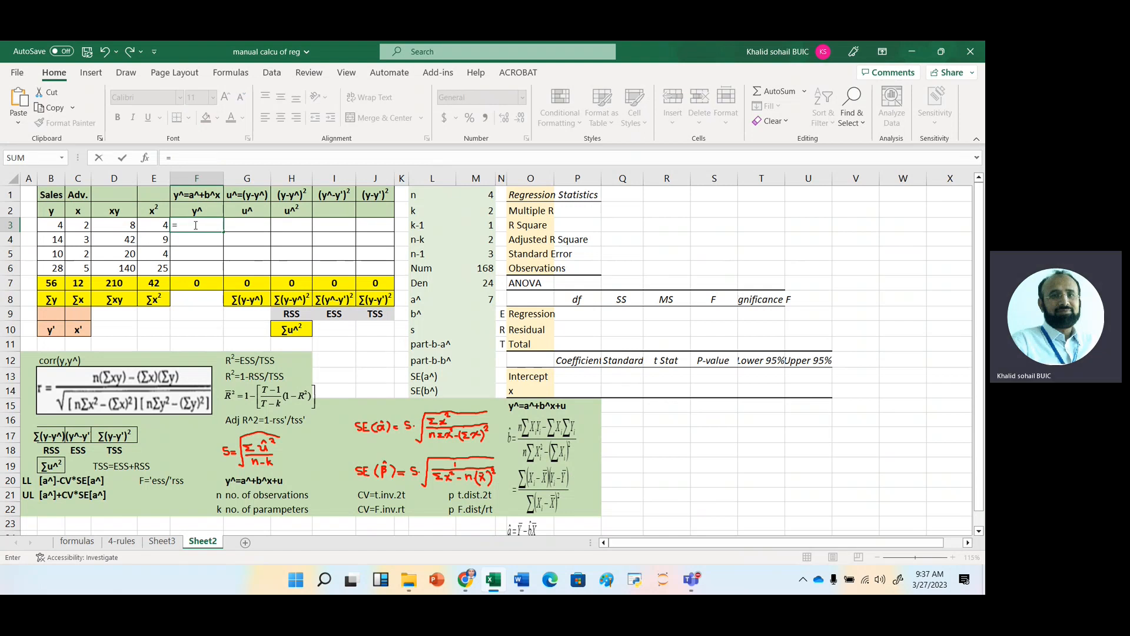
key(Left)
key(Left)
key(Left)
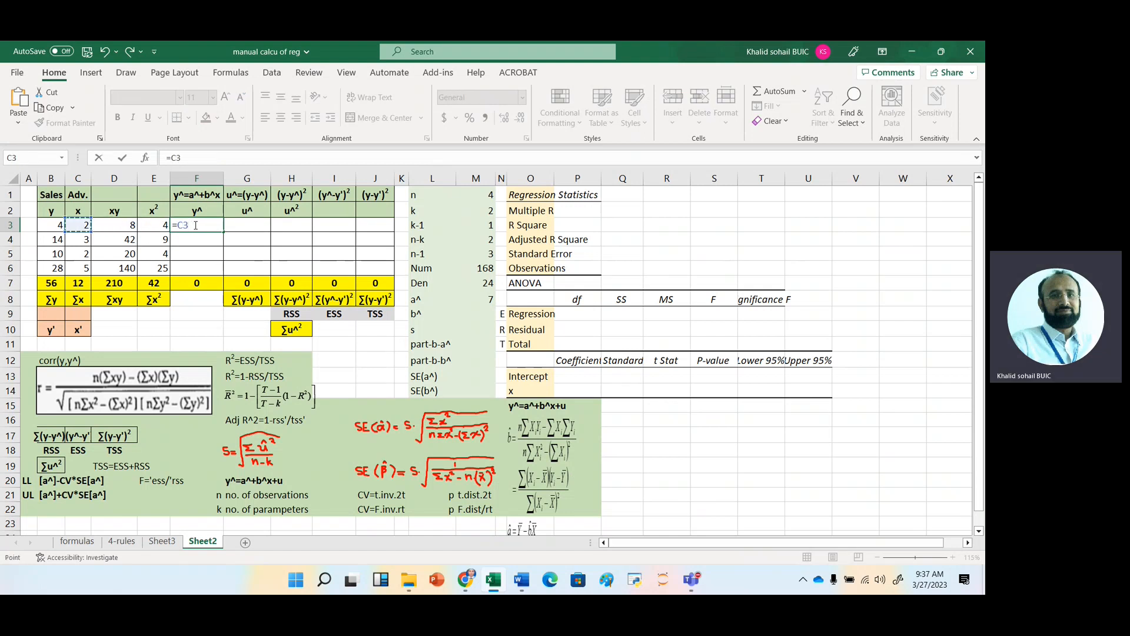
key(Right)
key(Right)
key(Right)
key(Right)
key(Right)
key(Right)
key(Right)
key(Right)
key(Right)
key(Down)
key(Down)
key(Down)
key(Down)
key(Down)
key(Down)
key(Down)
key(Down)
key(Down)
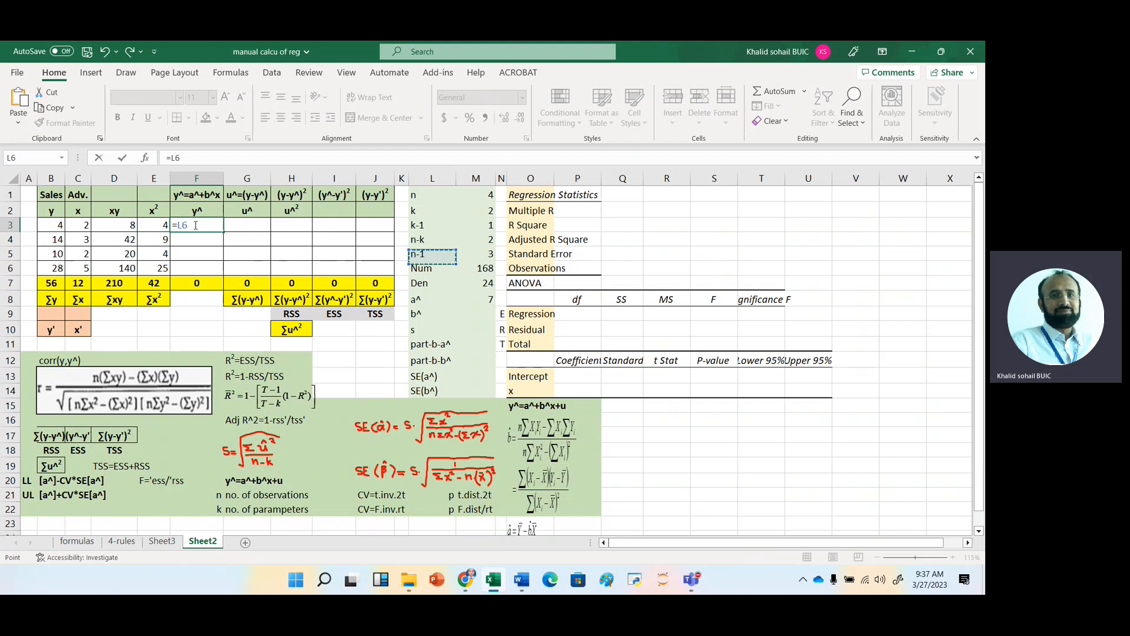
key(Up)
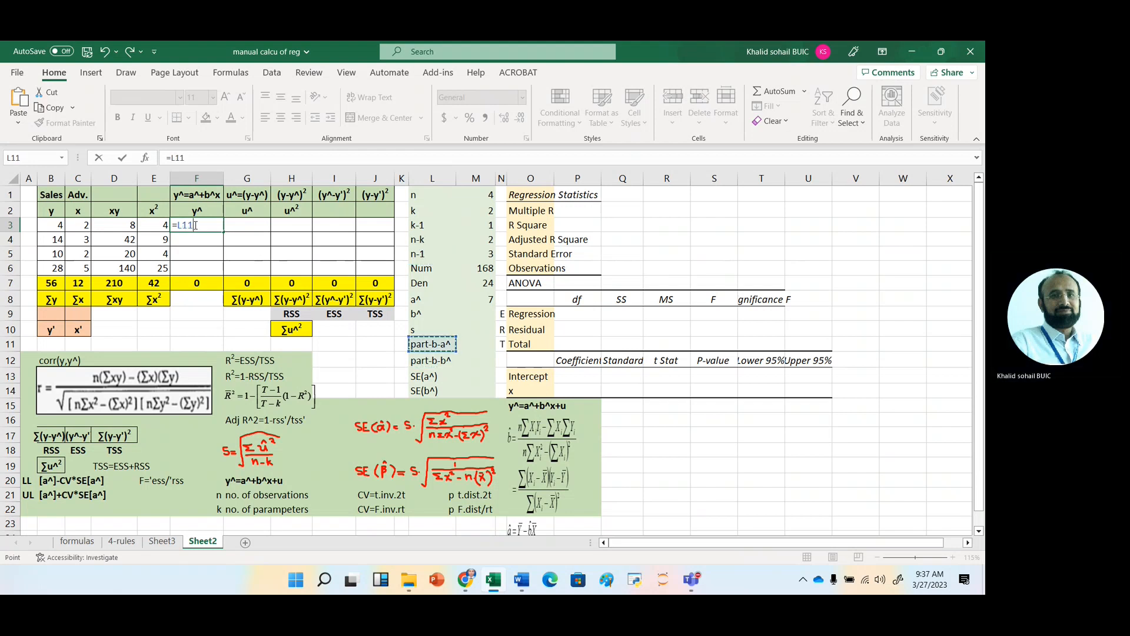
key(Up)
key(Up)
key(Up)
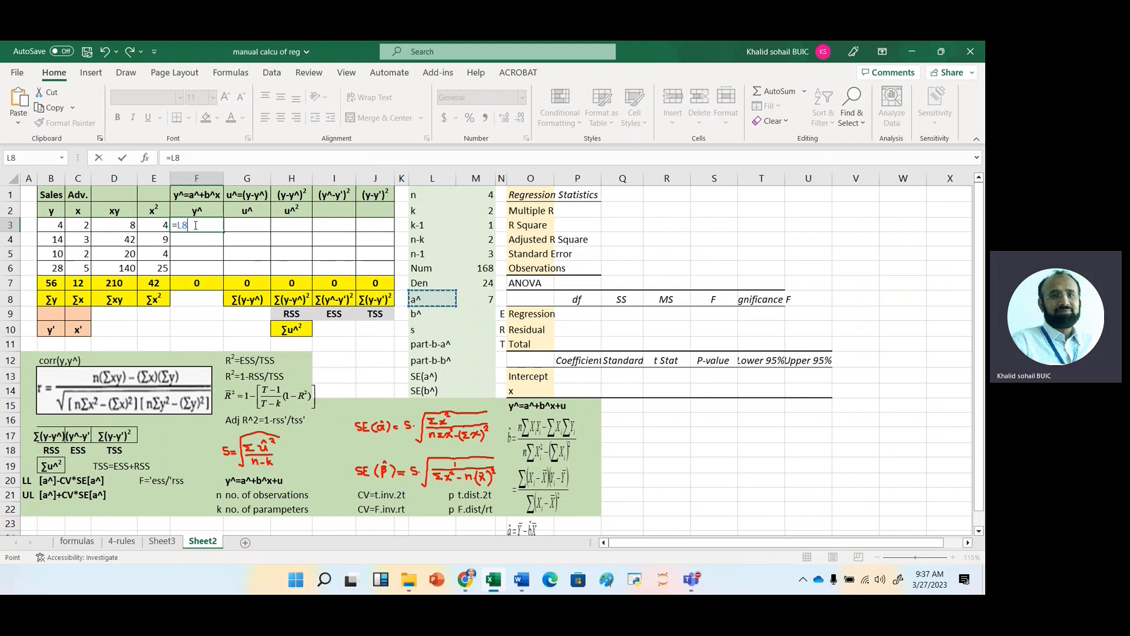
key(Escape)
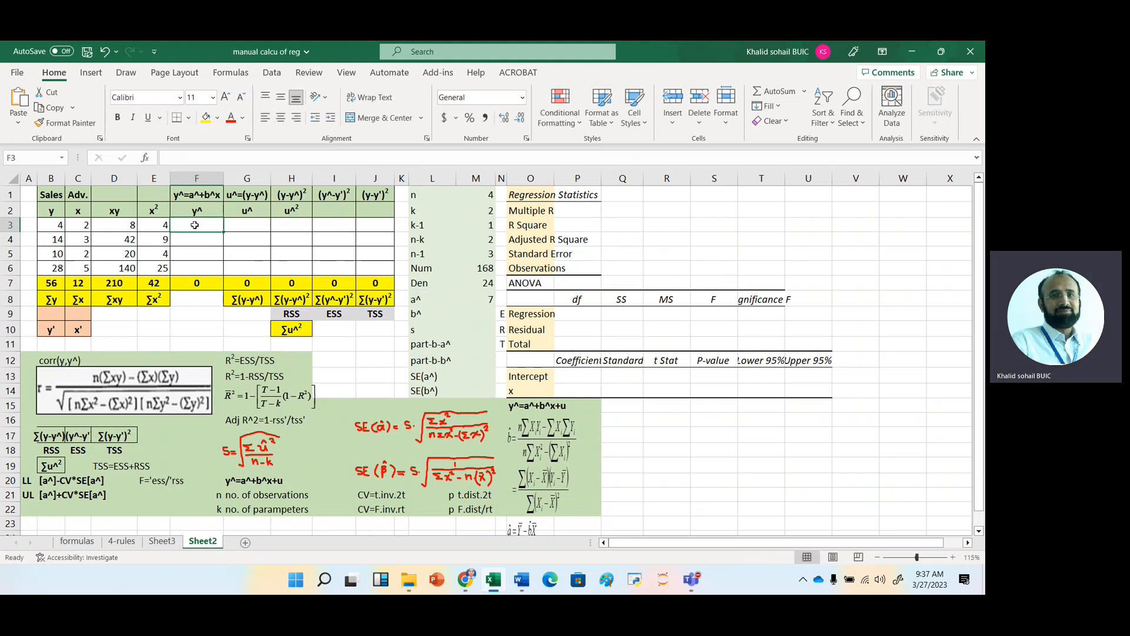
Move the slope formula =M6/M7 from M8 to M9, beside b^.
click(487, 299)
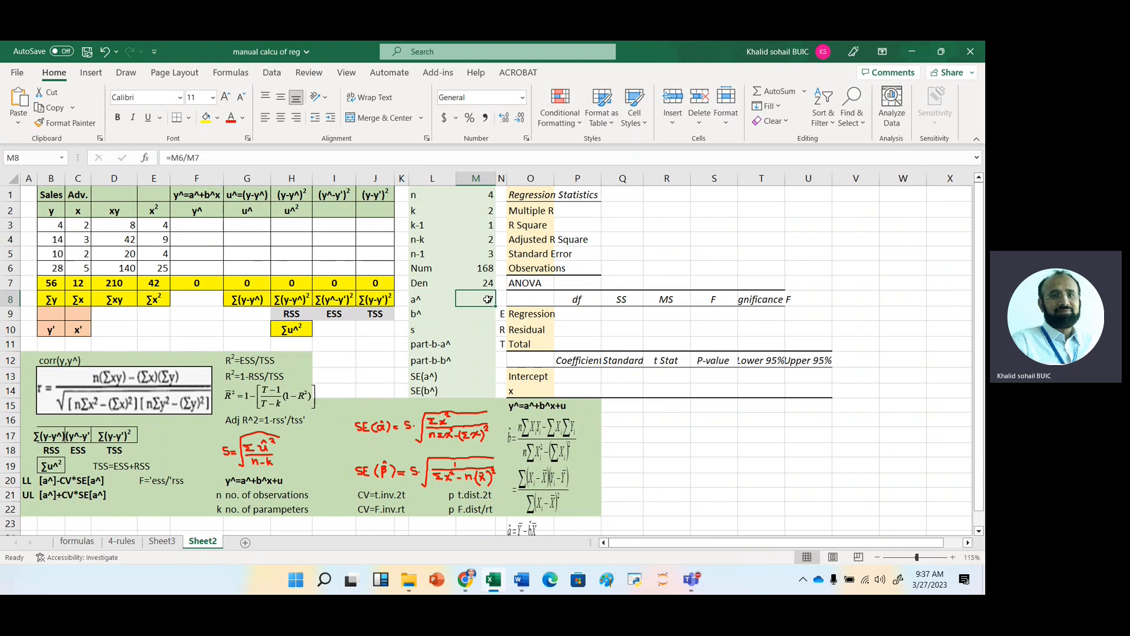
key(ctrl+c)
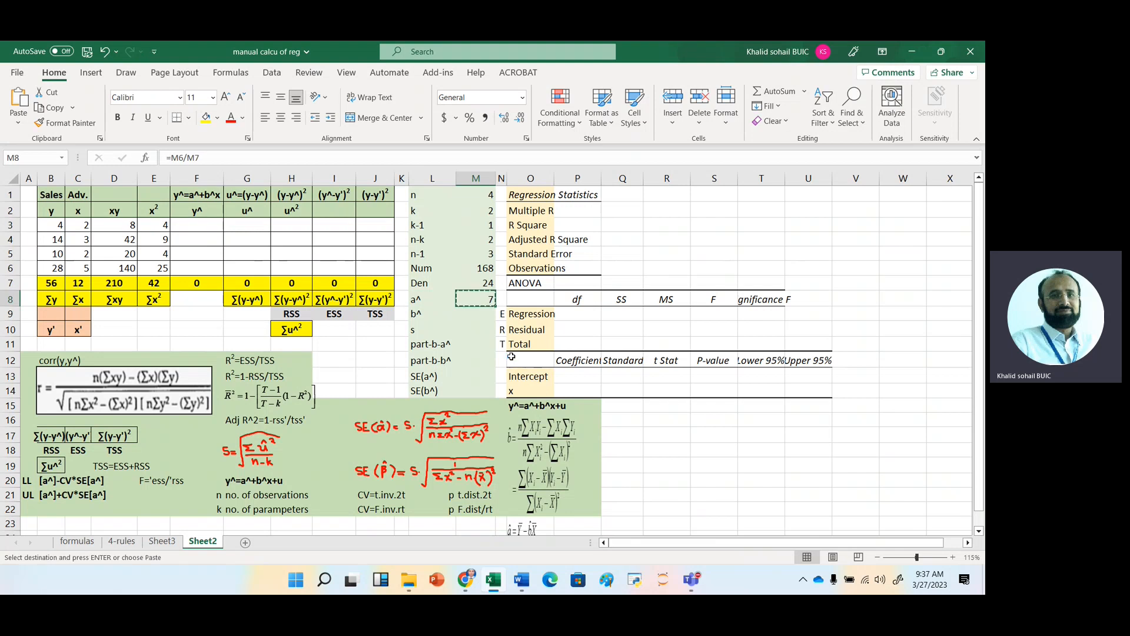
key(Down)
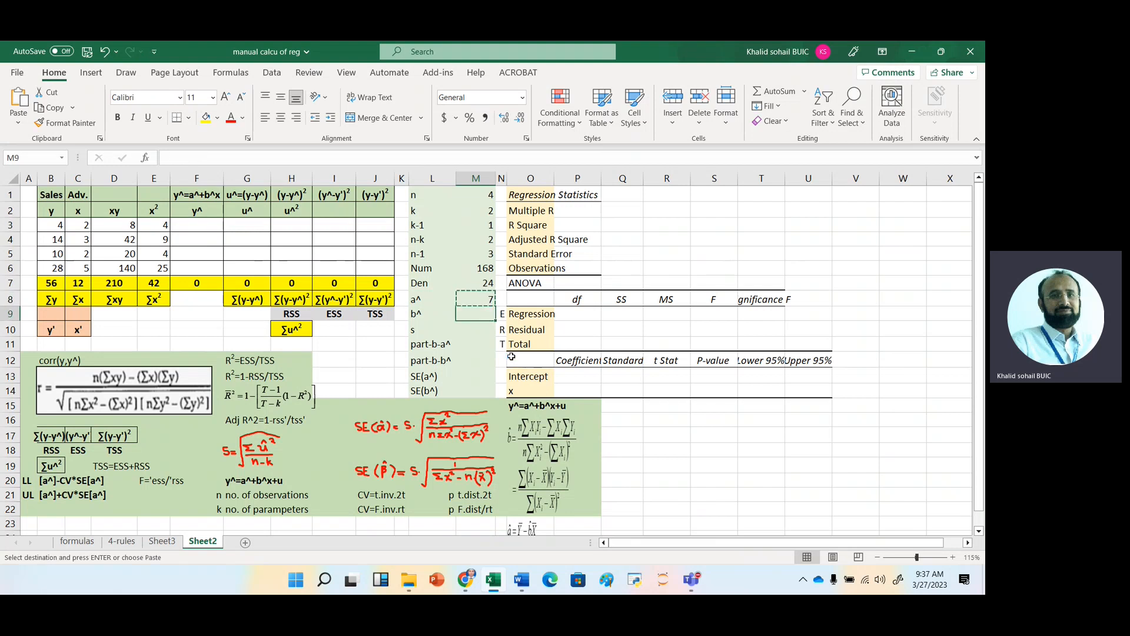
key(ctrl+v)
click(483, 299)
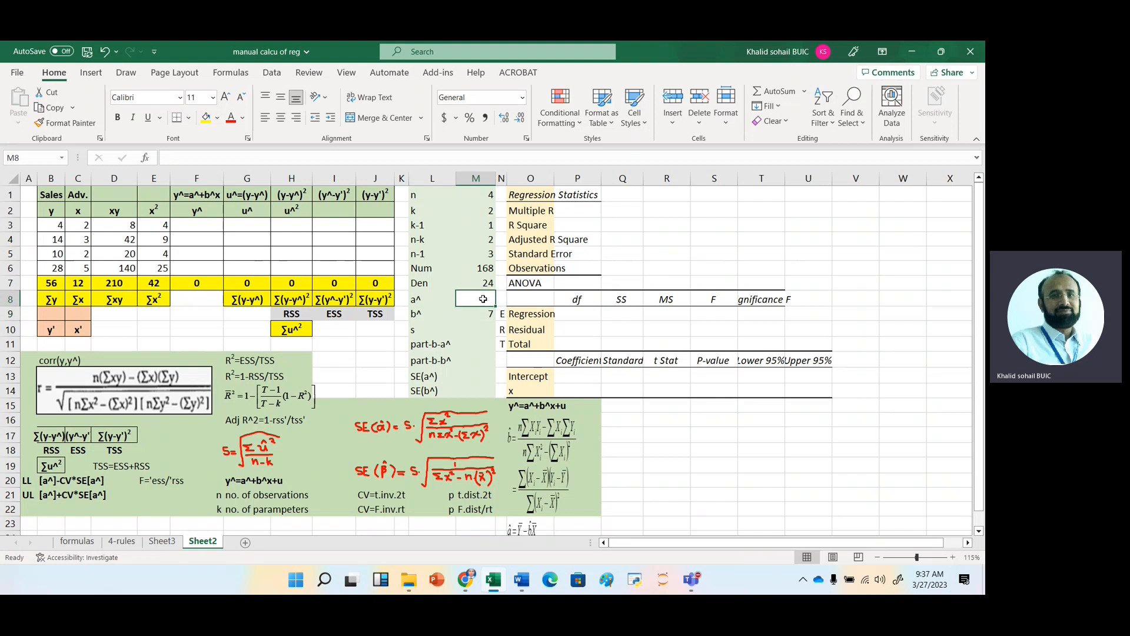
text(=)
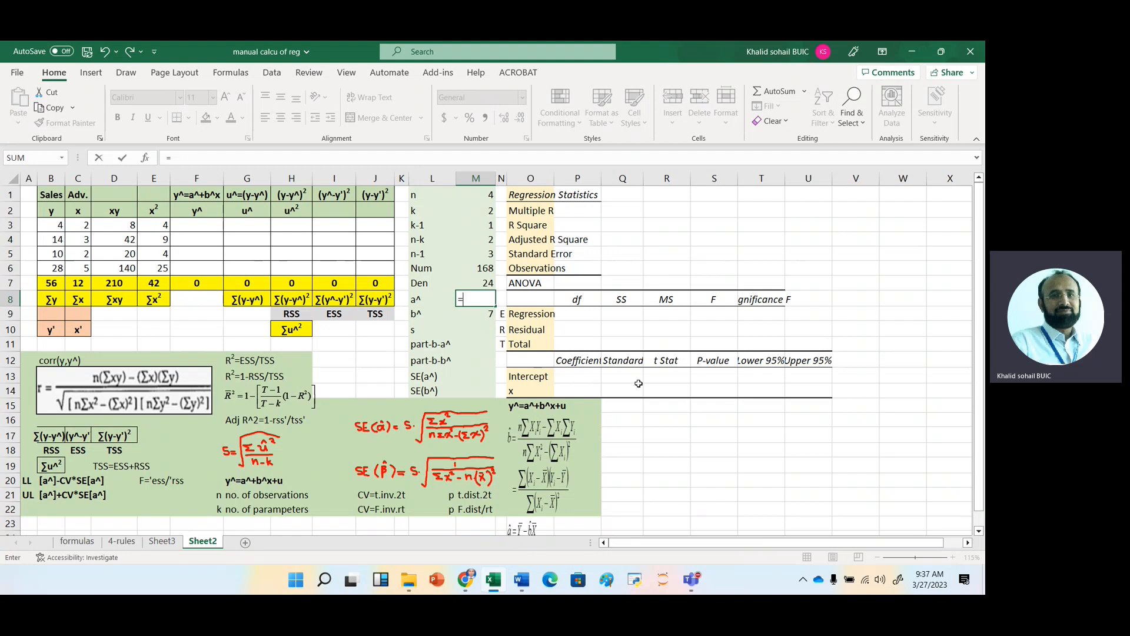
key(Escape)
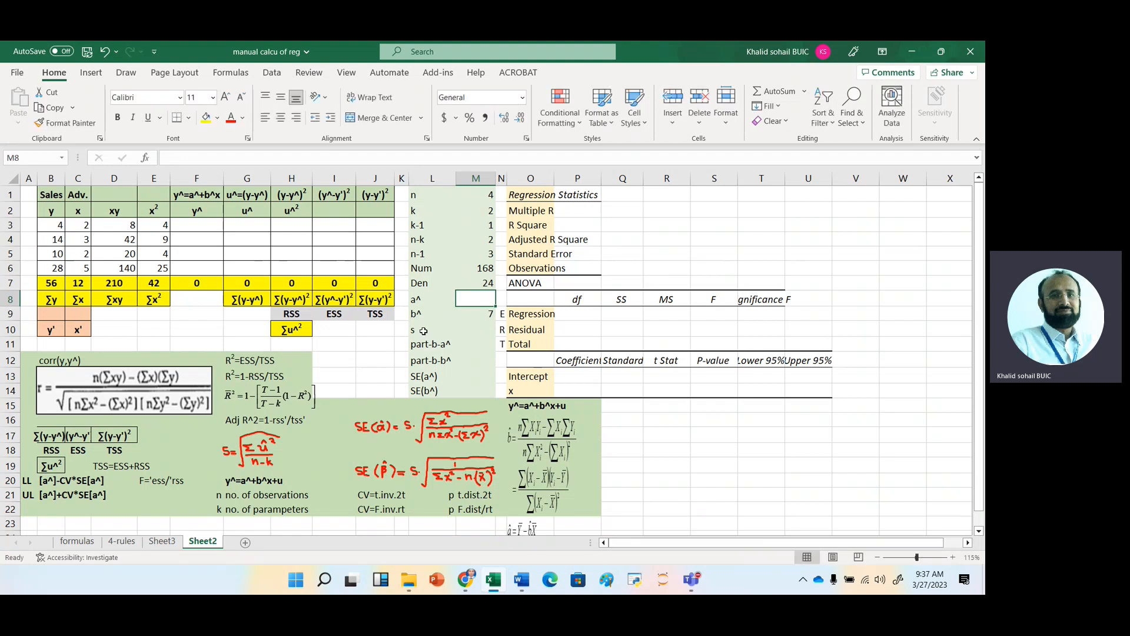
Calculate the mean of y in B9 with the formula =B7/4.
click(47, 315)
text(=)
key(Up)
key(Up)
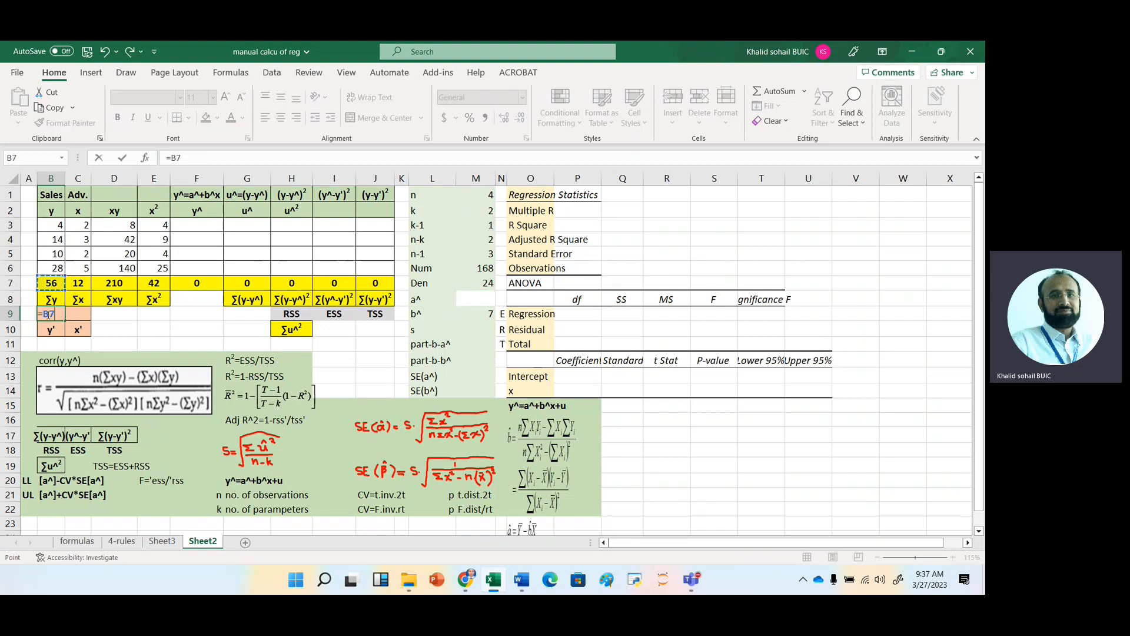
text(/4)
key(Return)
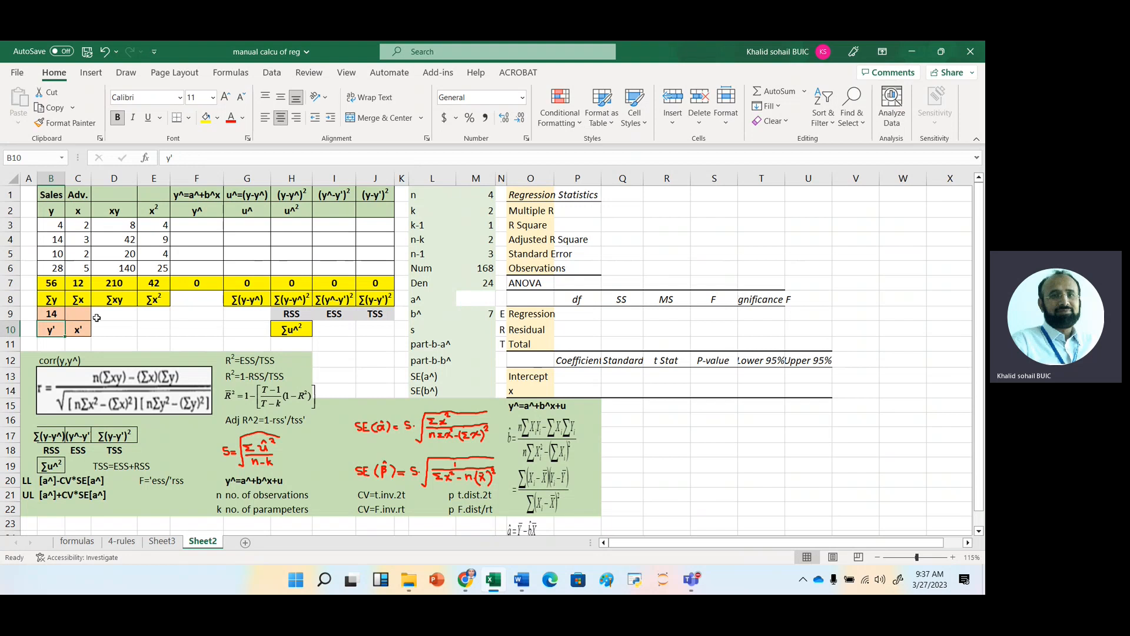
Calculate the mean of x in C9 with the formula =C7/4.
click(80, 315)
text(=)
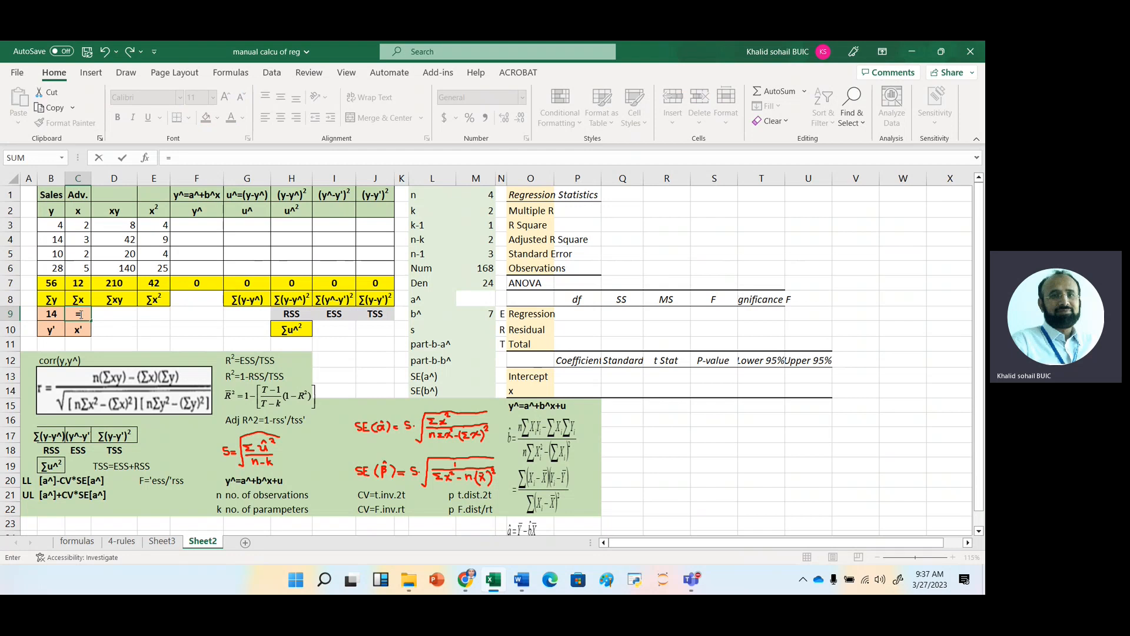
key(Up)
key(Up)
text(/4)
key(Return)
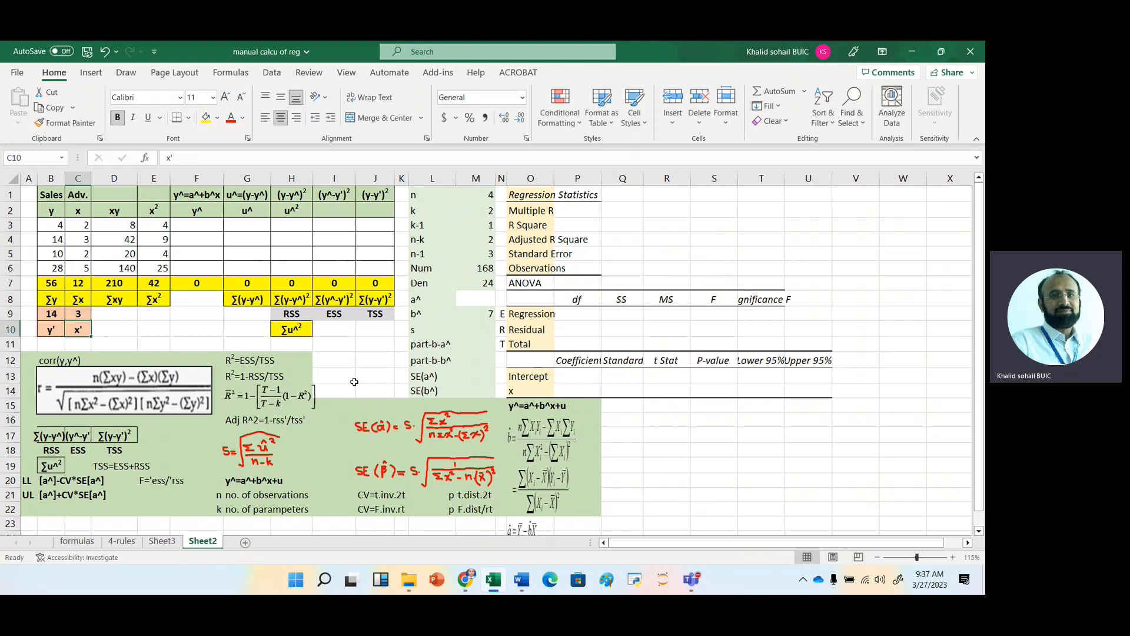
Calculate the intercept a^ in M8 with the formula =B9-M9*C9.
click(480, 300)
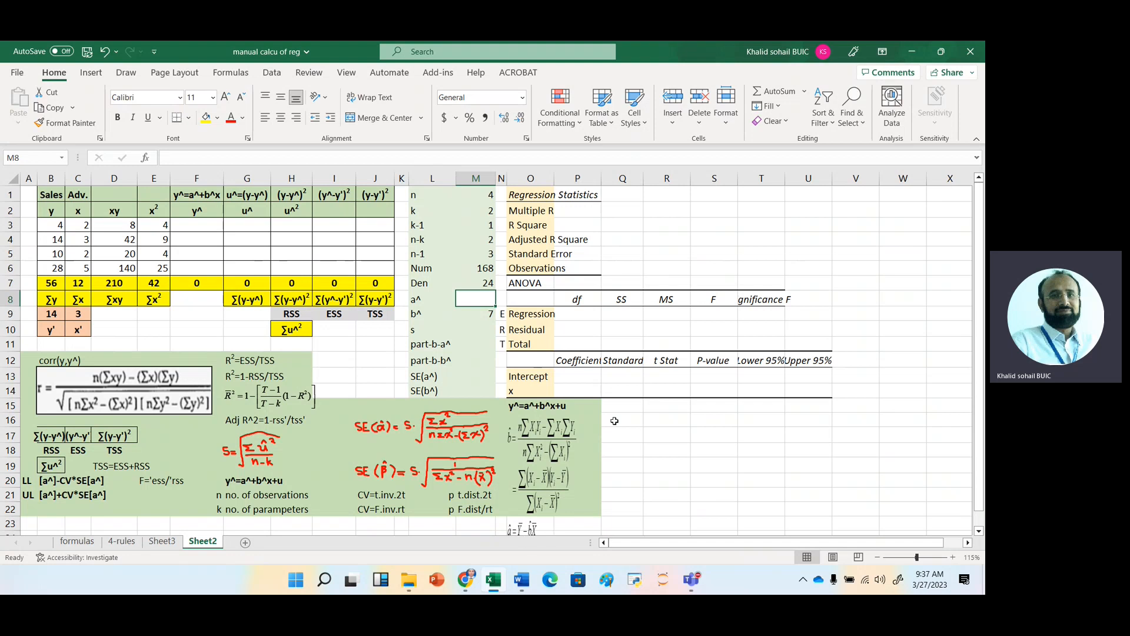
text(=)
key(Left)
key(Left)
key(Left)
key(Left)
key(Left)
key(Left)
key(Left)
key(Left)
key(Left)
key(Down)
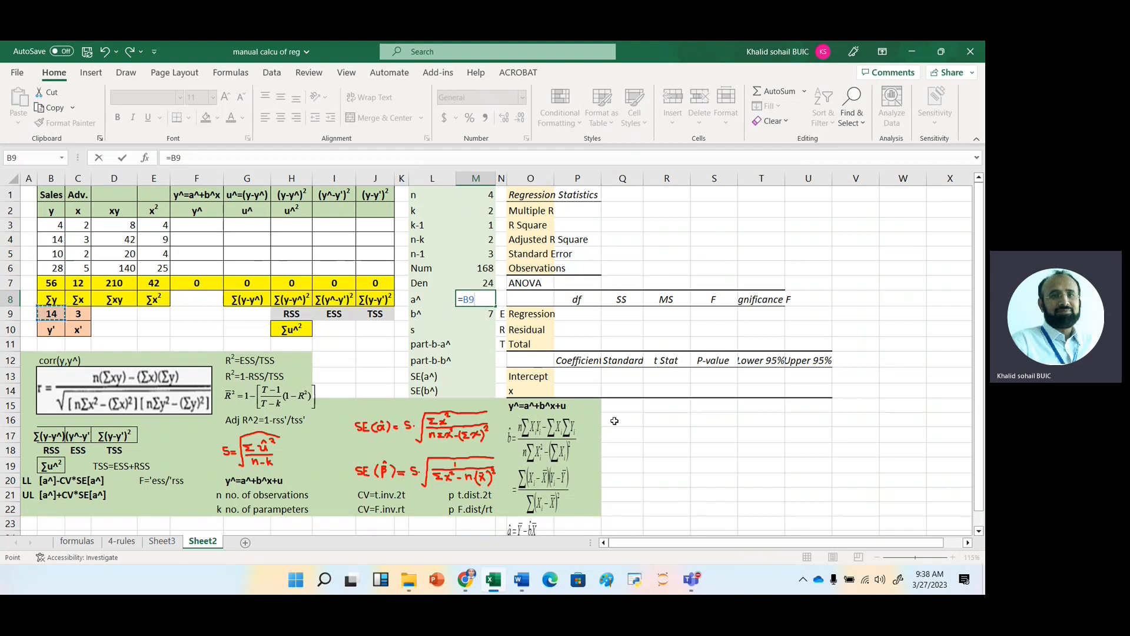
text(-)
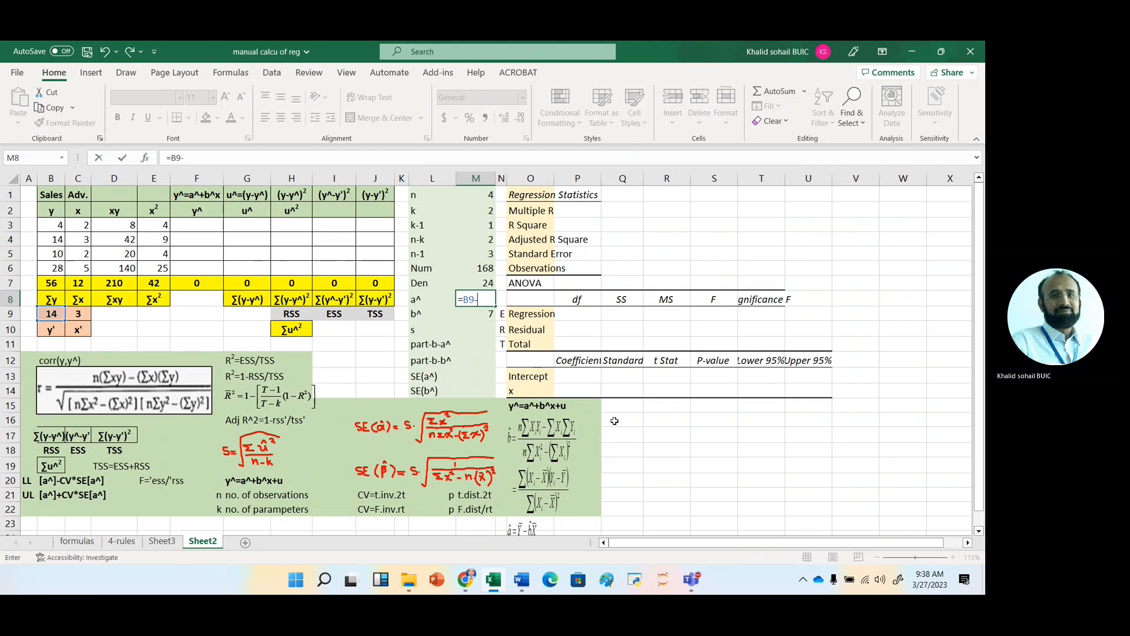
key(Down)
key(Up)
key(Down)
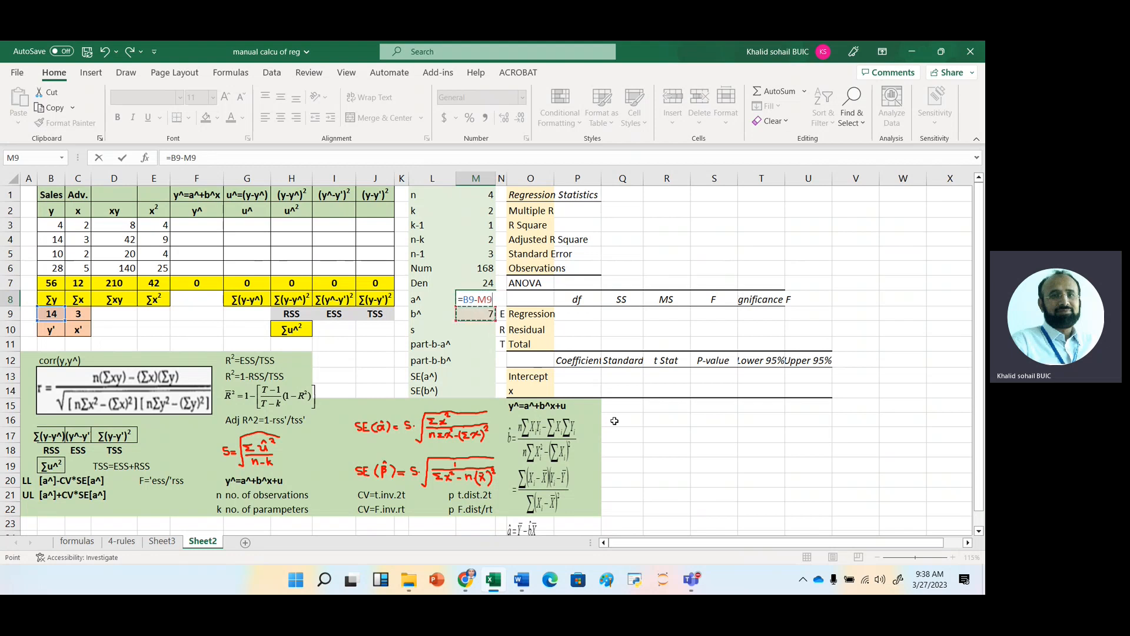
text(*)
click(77, 314)
key(Return)
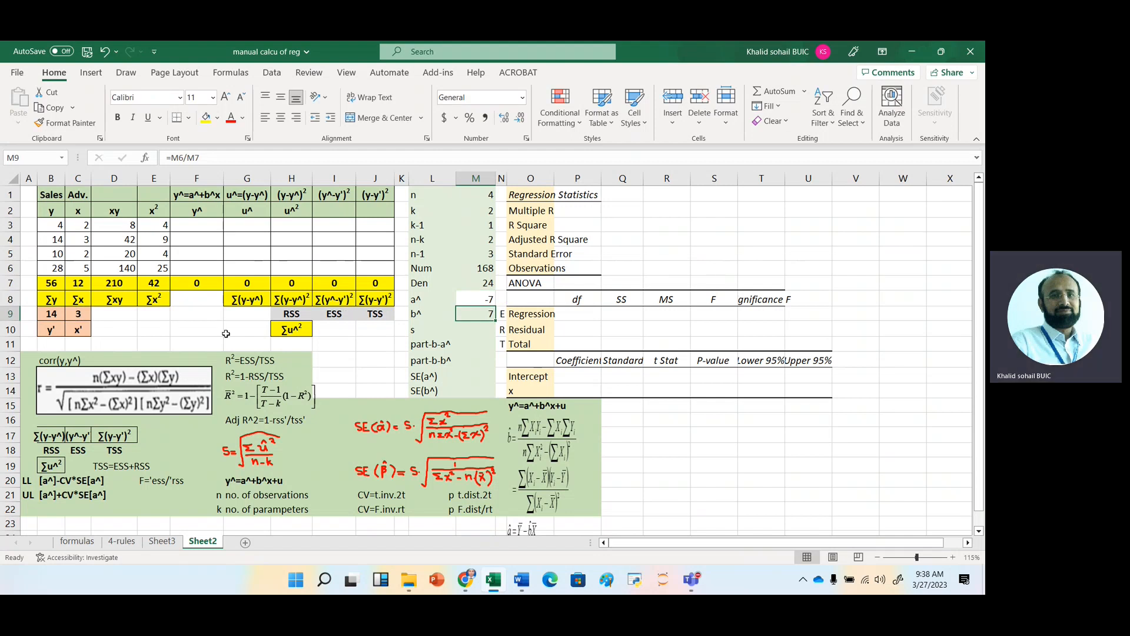
Calculate the fitted value y^ in F3 as =$M$8+$M$9*C3 and fill the formula down to F6.
click(199, 229)
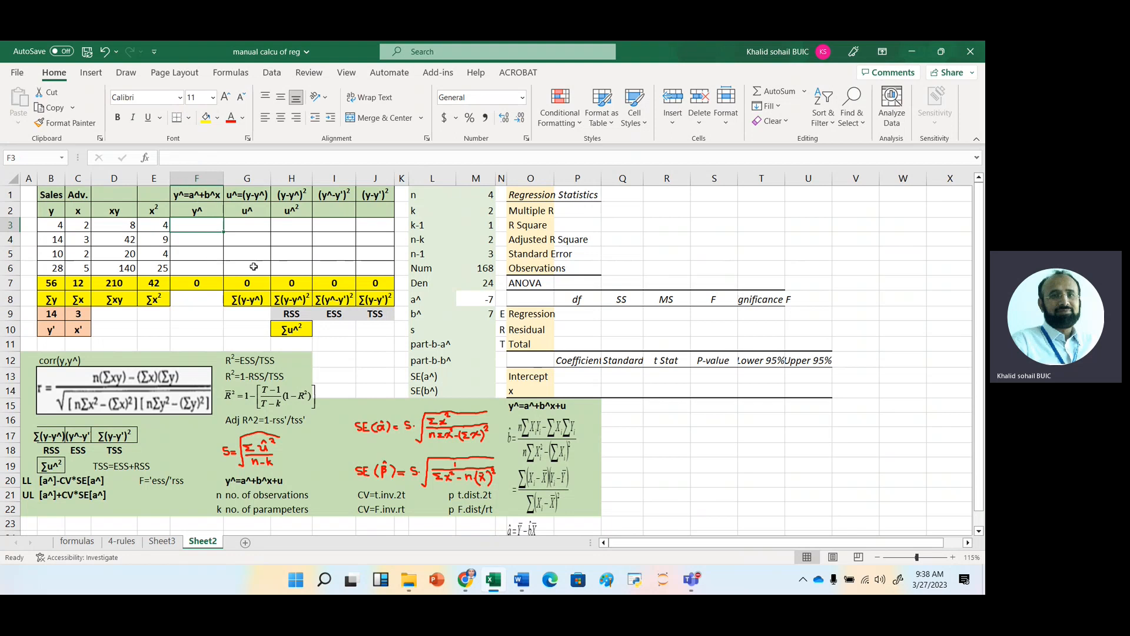
text(=)
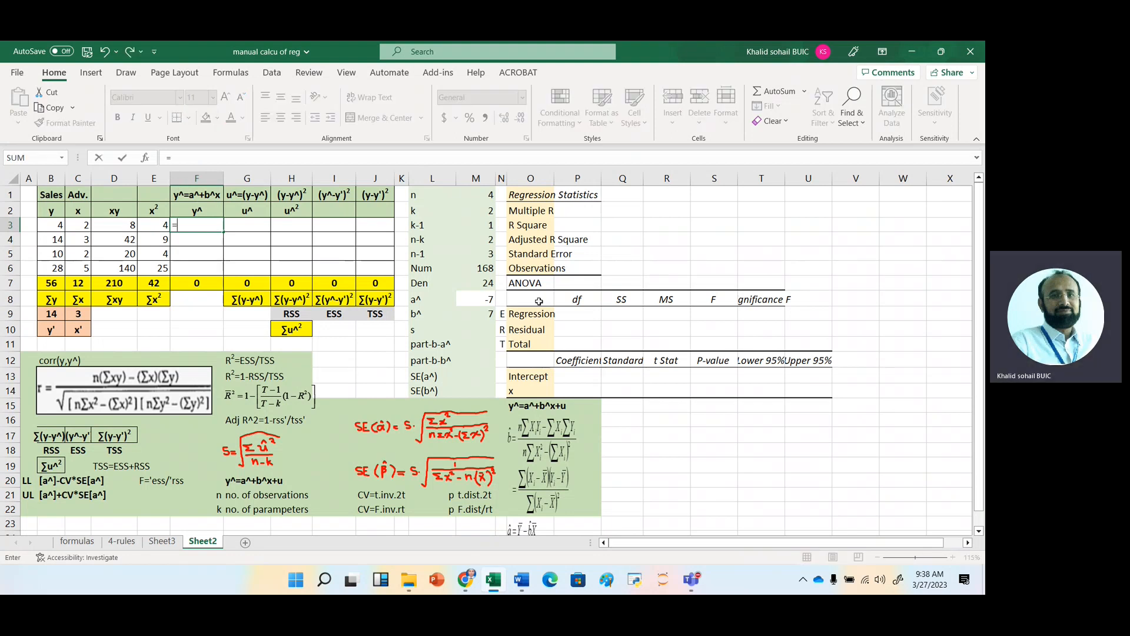
click(484, 300)
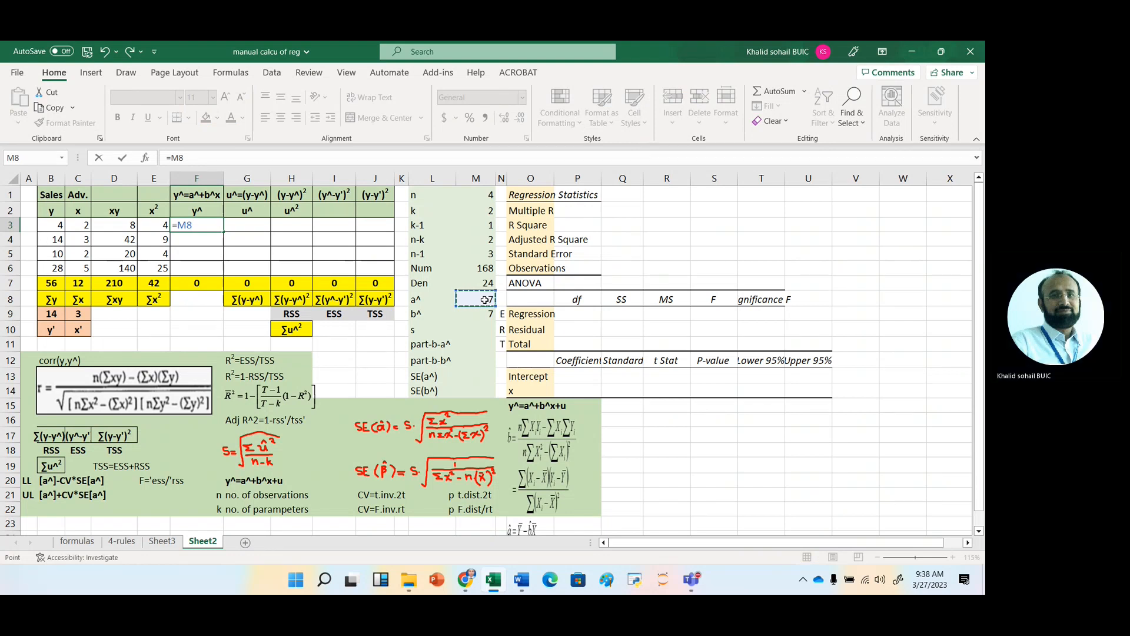
key(F4)
text(+)
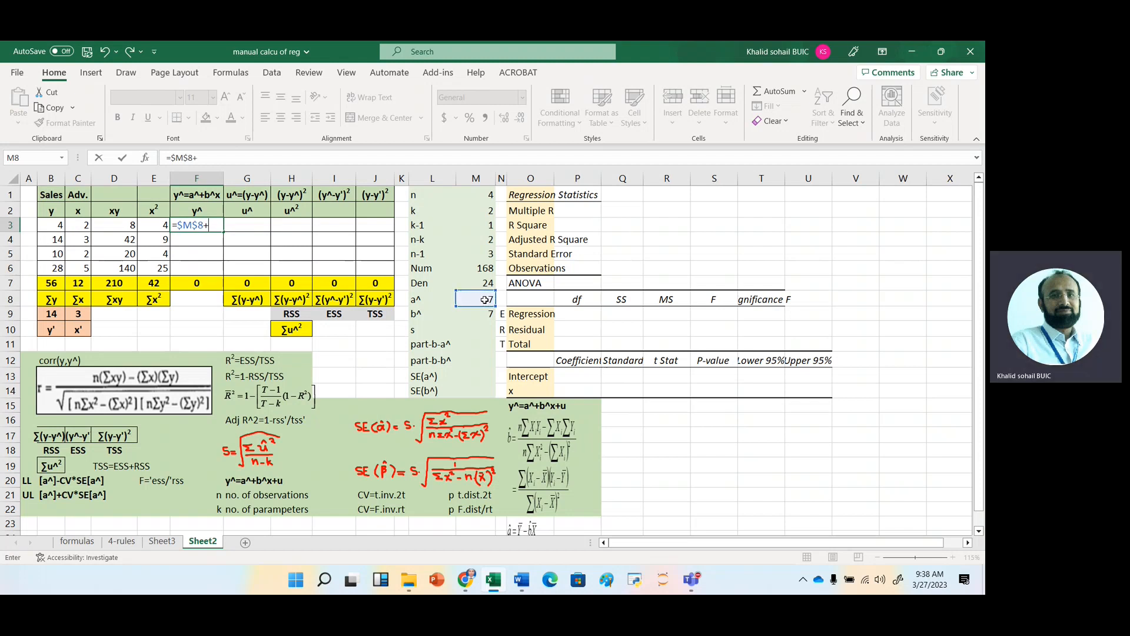
click(487, 315)
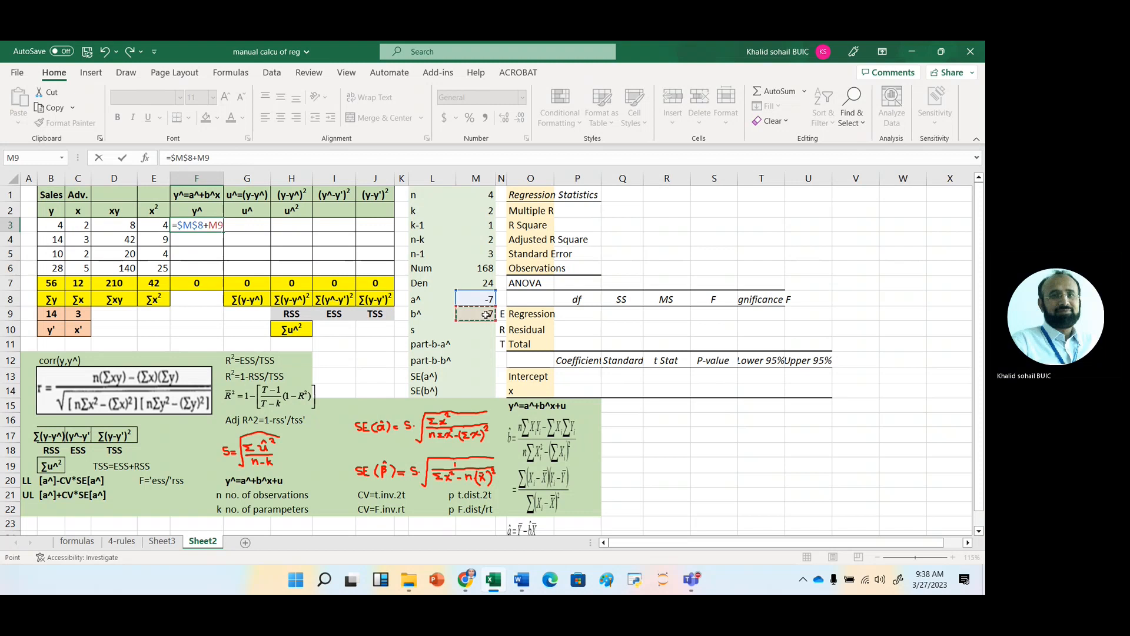
key(F4)
text(*)
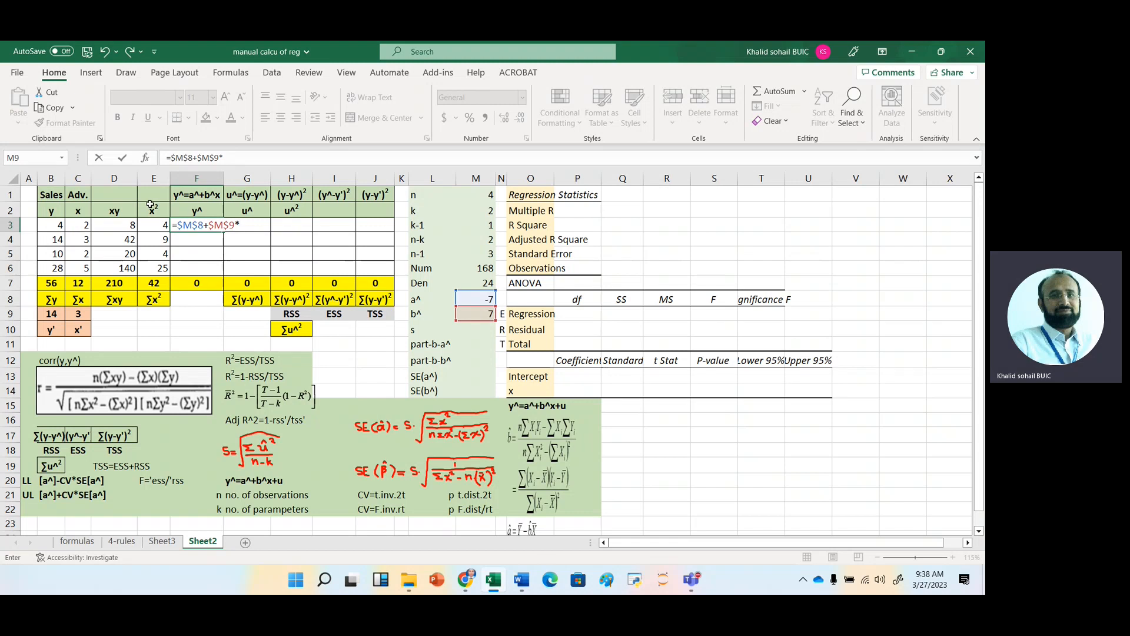
click(82, 225)
key(Return)
click(197, 224)
drag(226, 229, 228, 275)
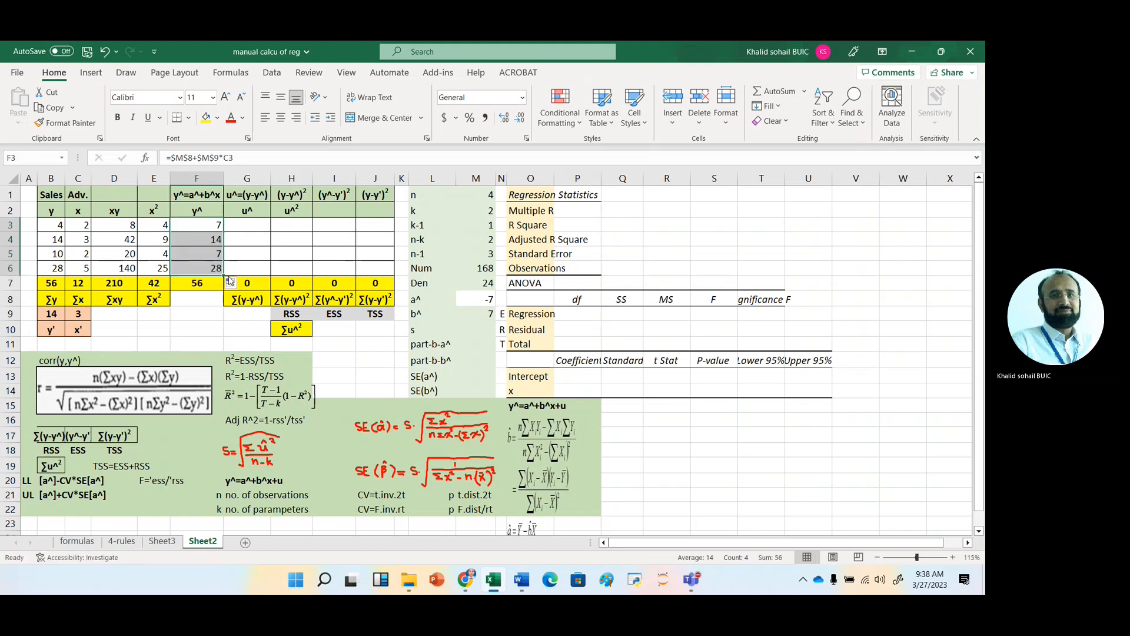
Clear the total in F7 beneath the y^ column.
click(250, 226)
click(197, 268)
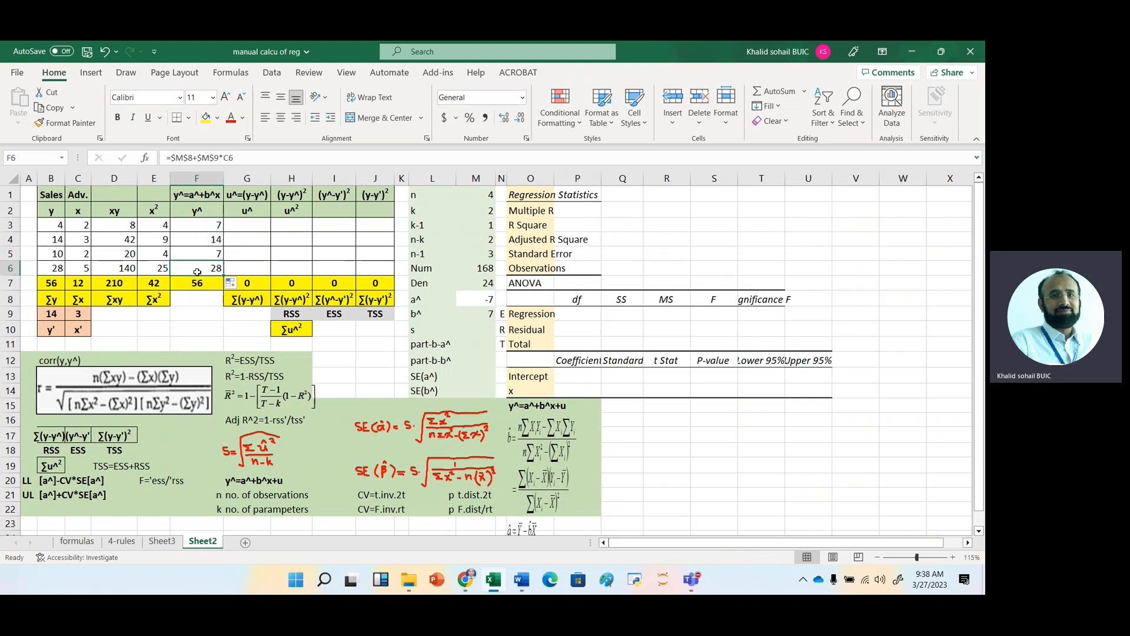
click(197, 284)
key(Delete)
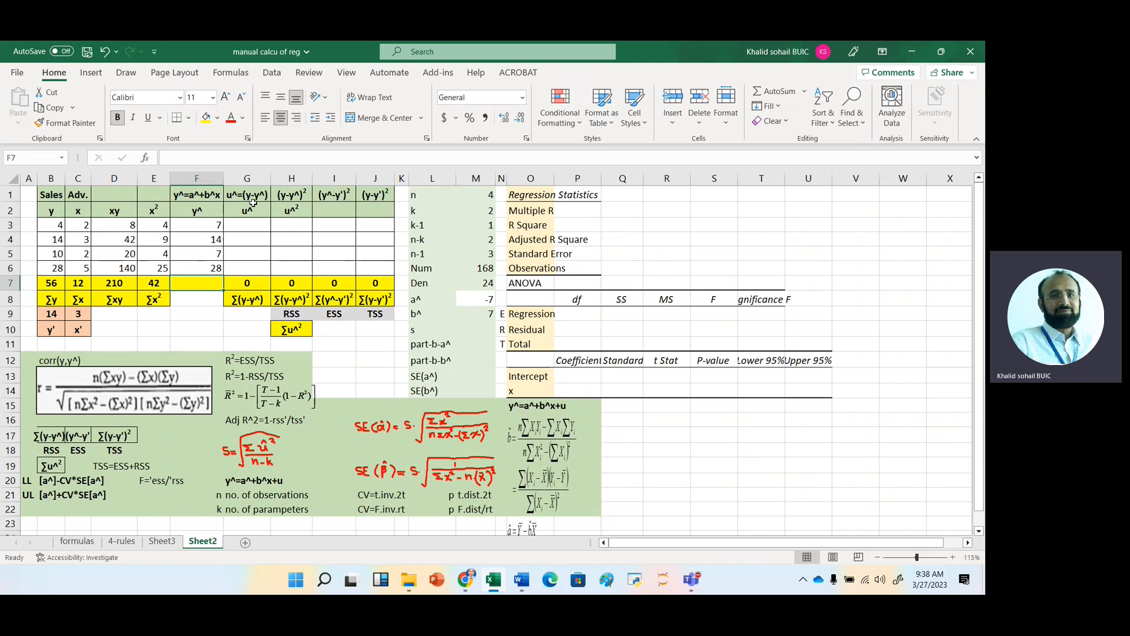
Calculate the residual u^ in G3 as =B3-F3 and fill the formula down to G6.
click(241, 226)
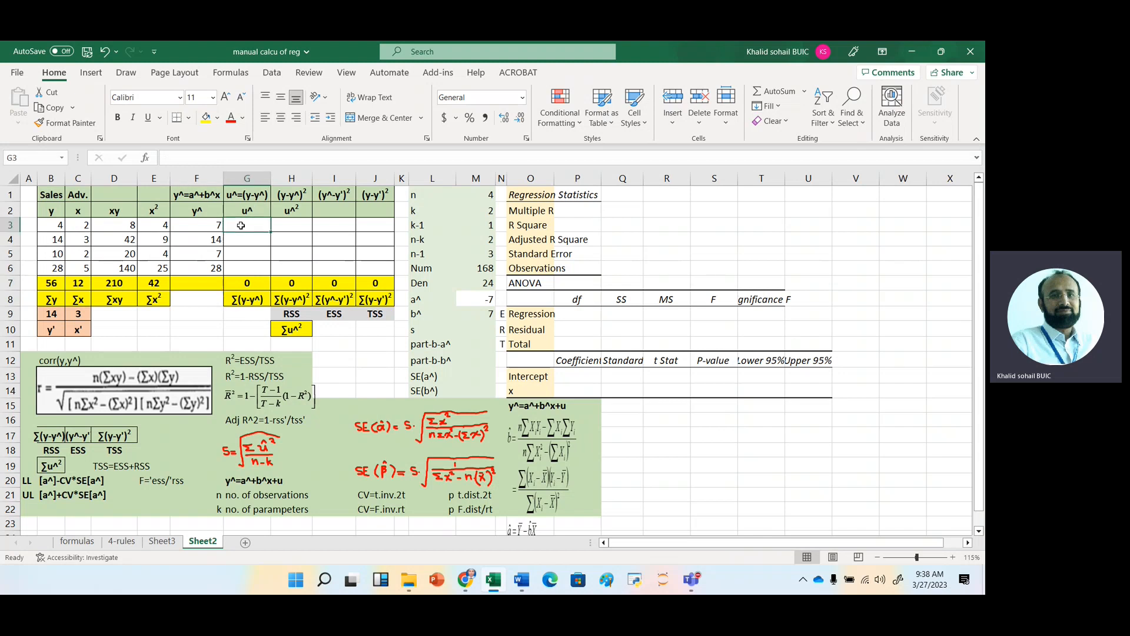
text(=)
key(Left)
key(Left)
key(Left)
key(Left)
key(Left)
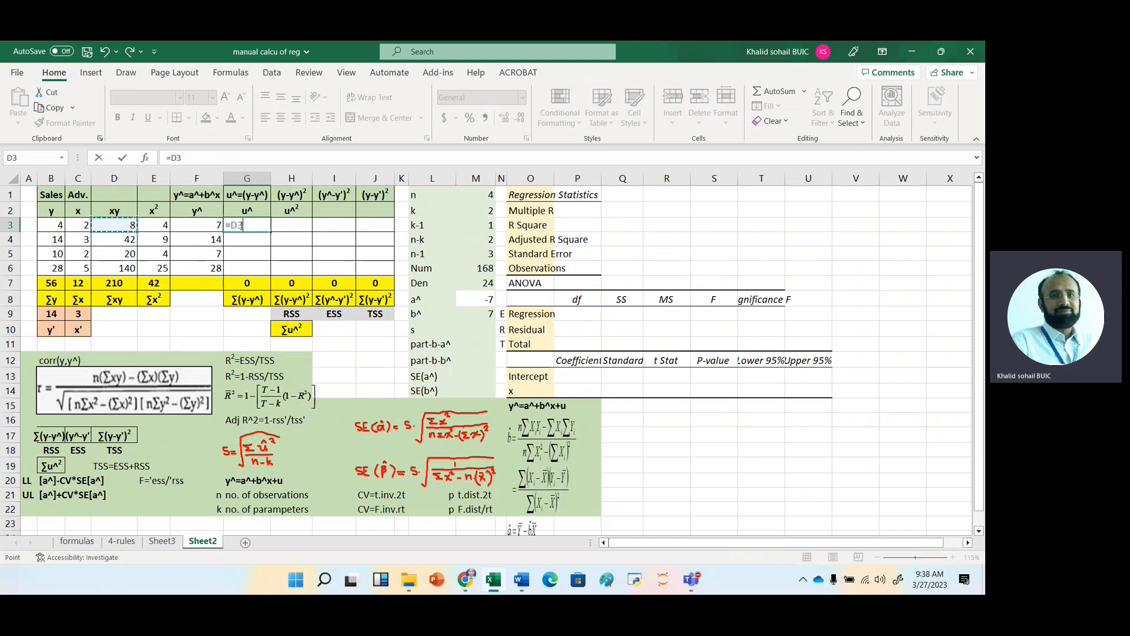
text(-)
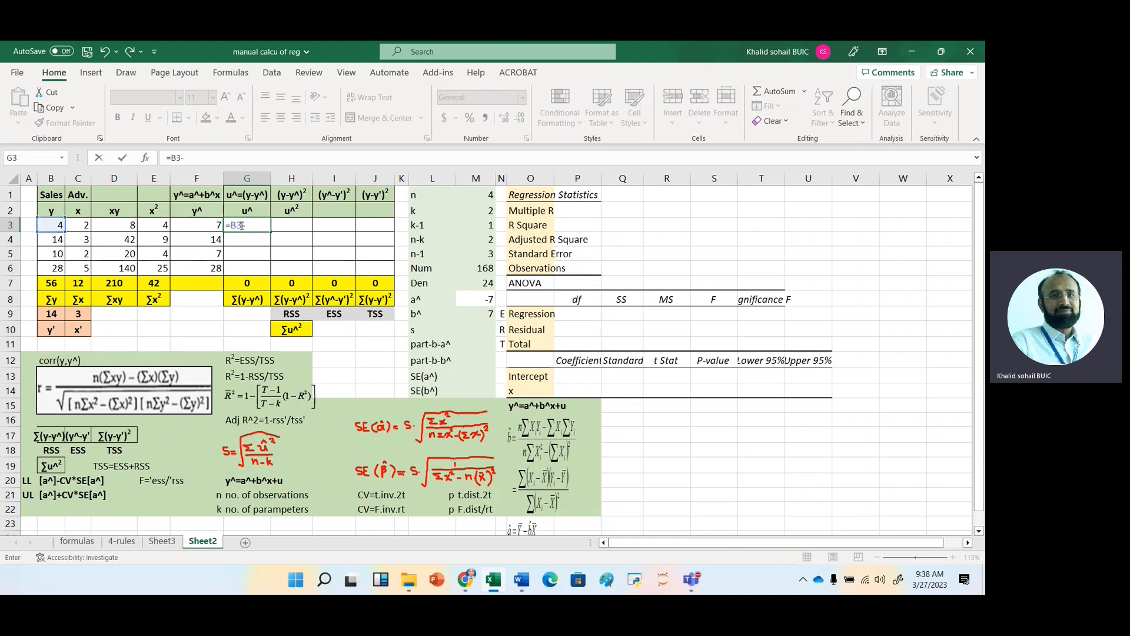
key(Left)
key(Return)
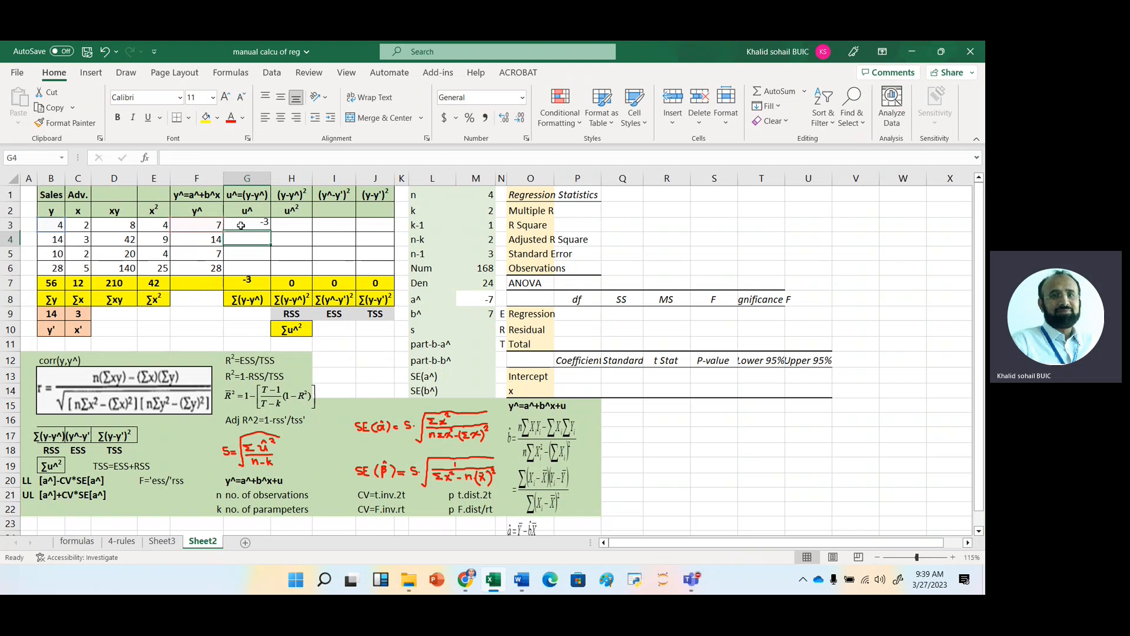
click(249, 226)
drag(271, 231, 281, 273)
click(250, 286)
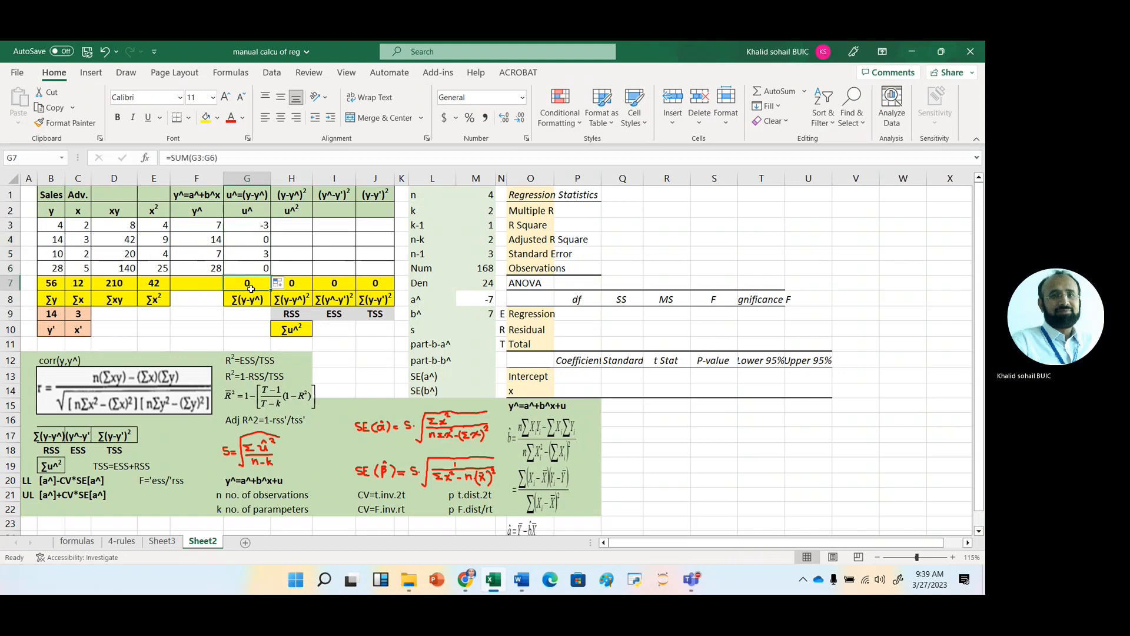
click(288, 225)
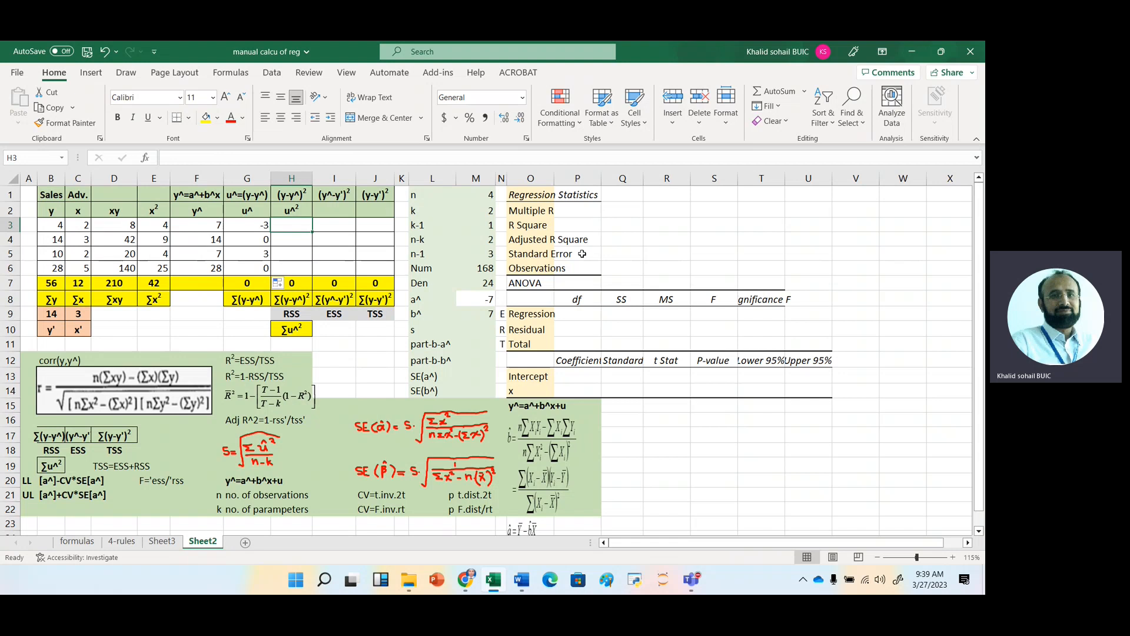
text(=)
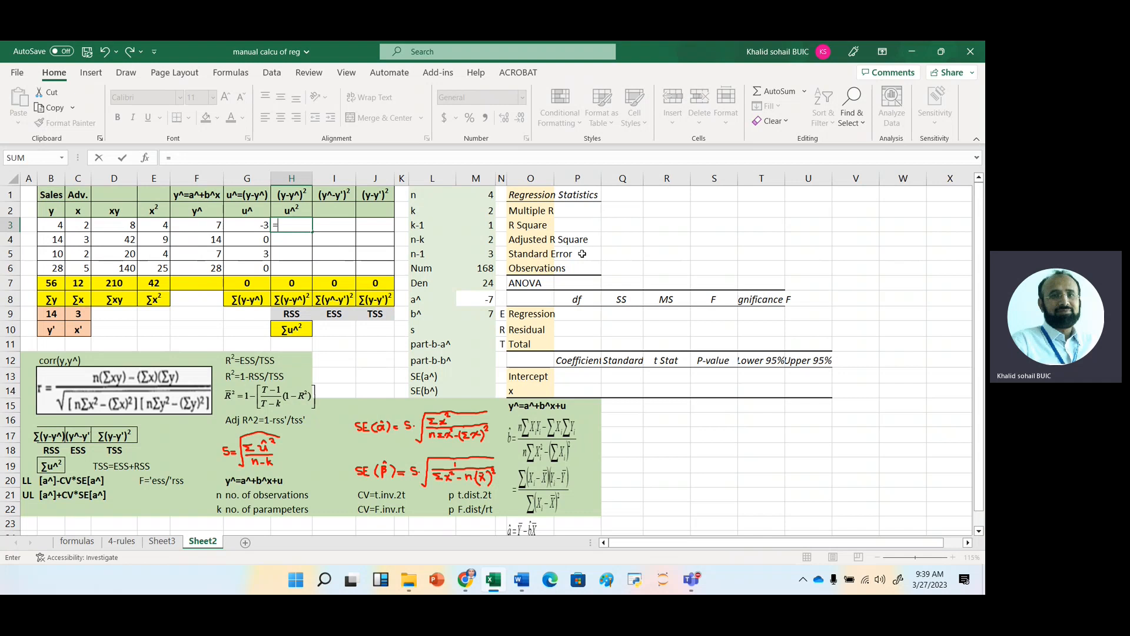
key(Left)
key(Left)
key(Left)
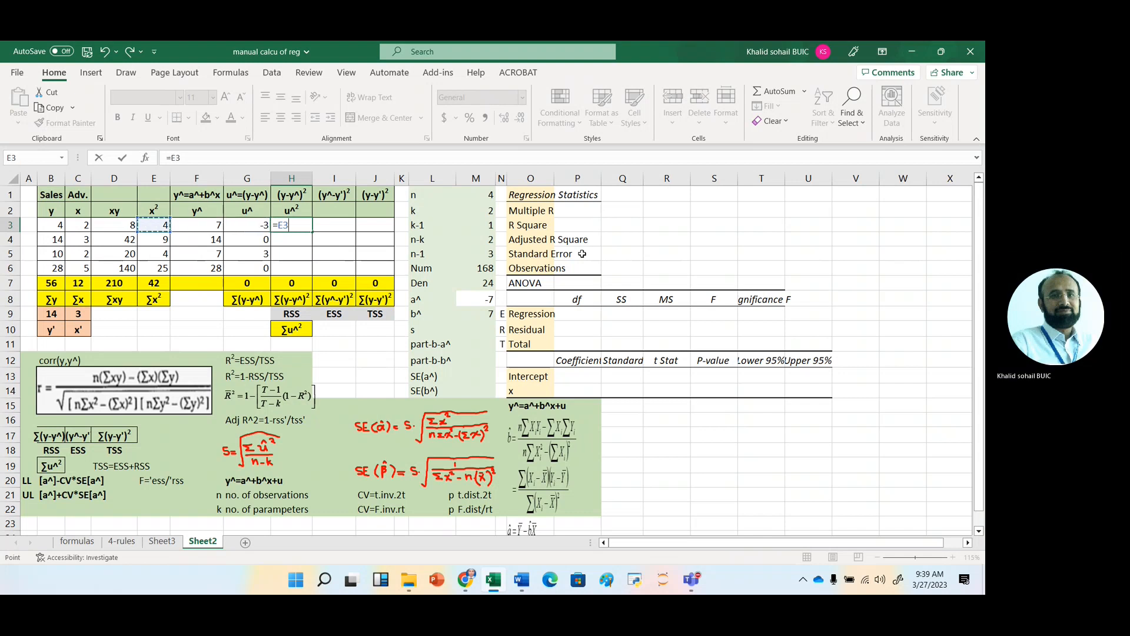
key(Escape)
Calculate the squared residual in H3 with the formula =G3^2.
text(=)
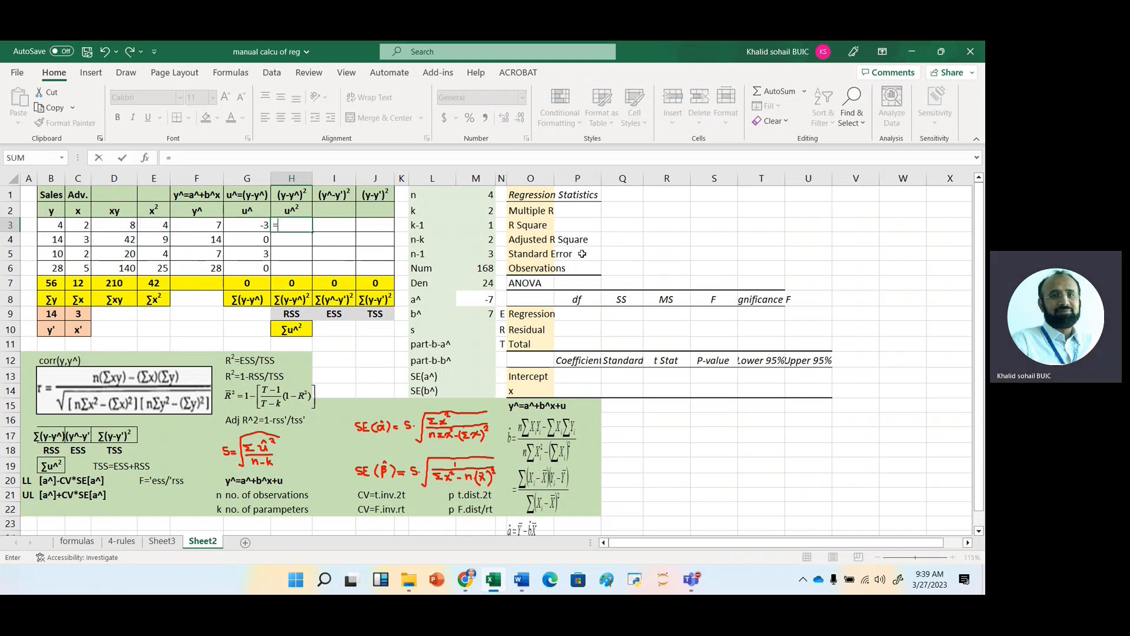
key(Left)
text(^)
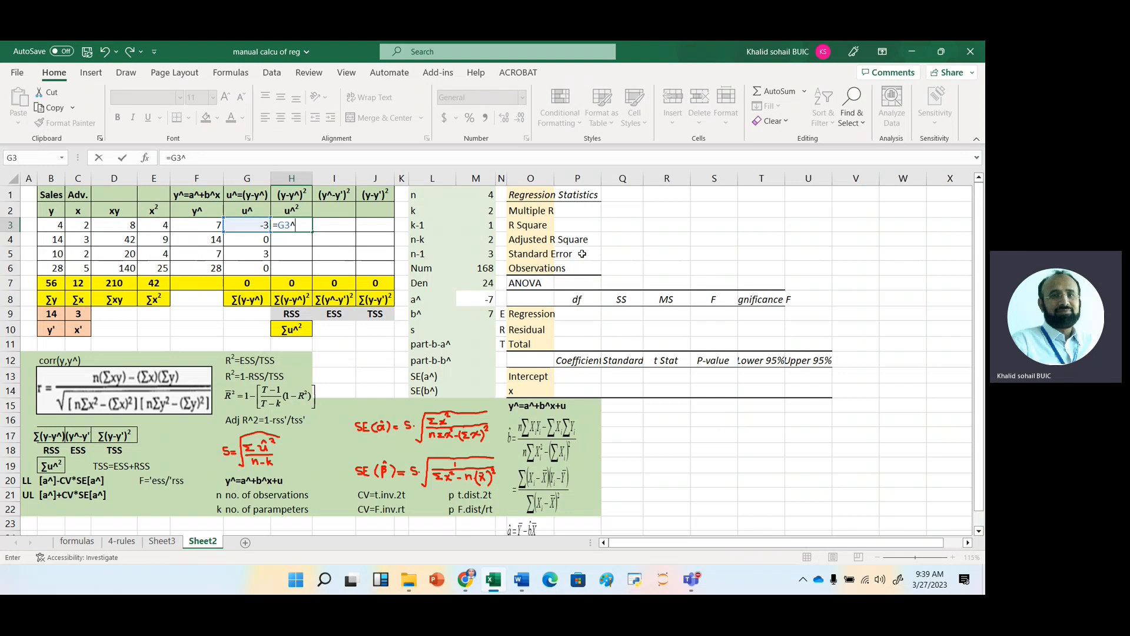
text(2)
key(Return)
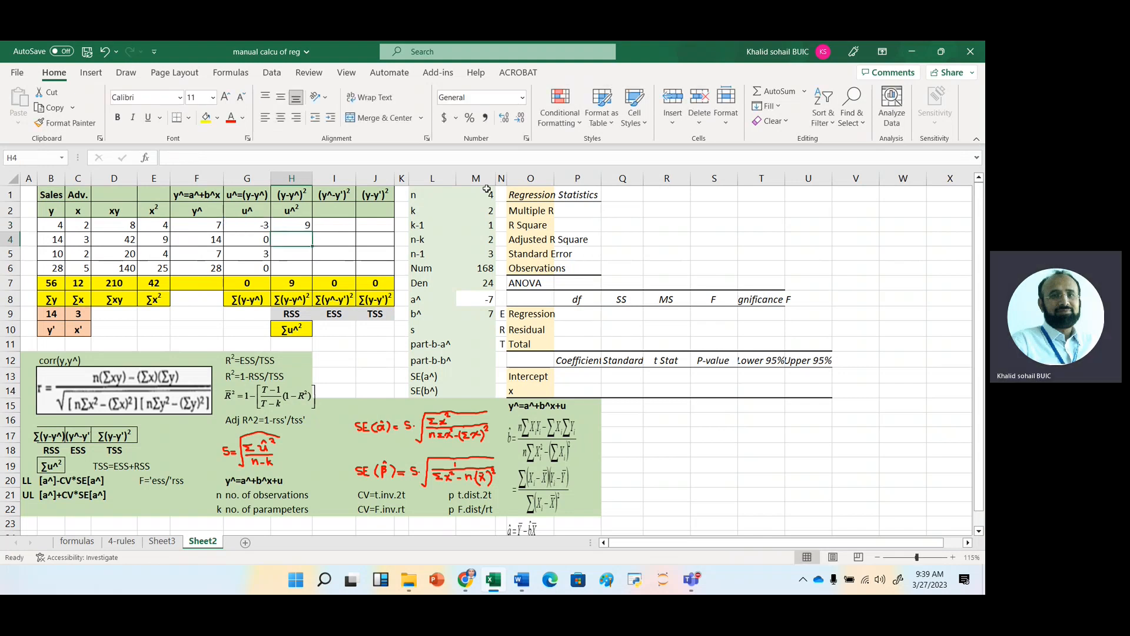
Calculate the deviation of the fitted value from mean y in I3 with the formula =F3-$B$9.
click(335, 225)
text(=)
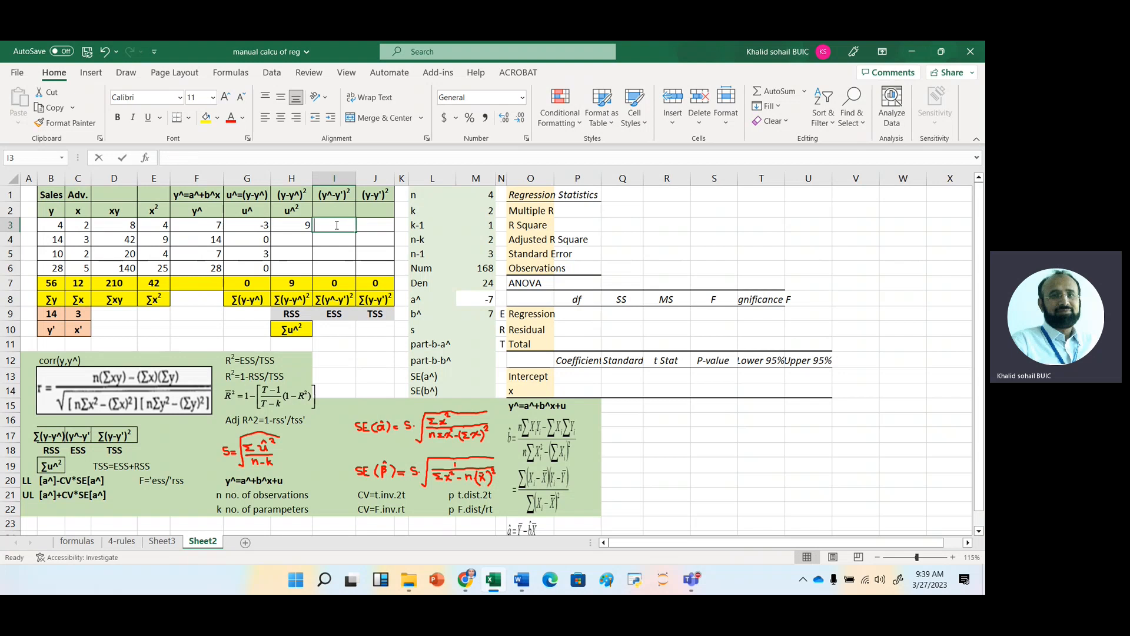
key(Left)
key(Left)
key(Left)
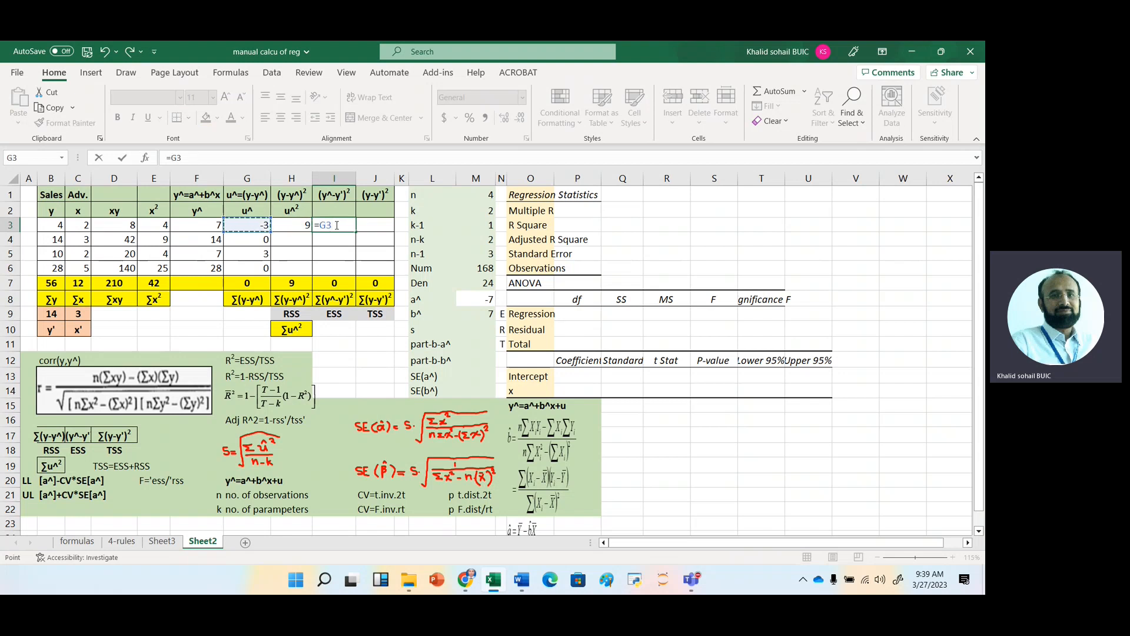
text(-)
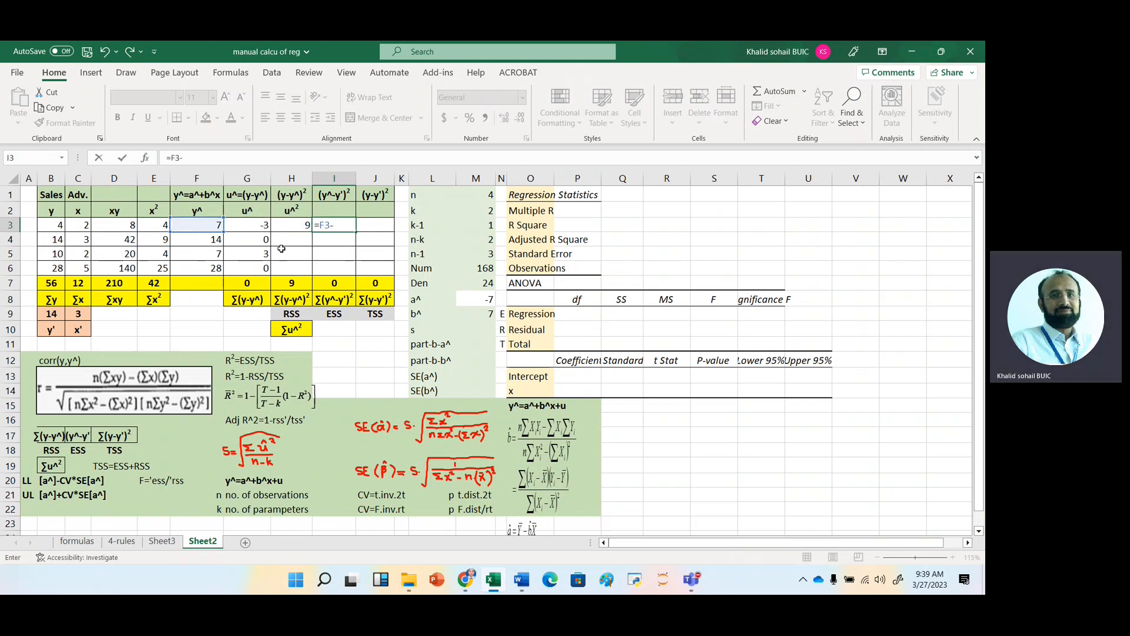
click(51, 314)
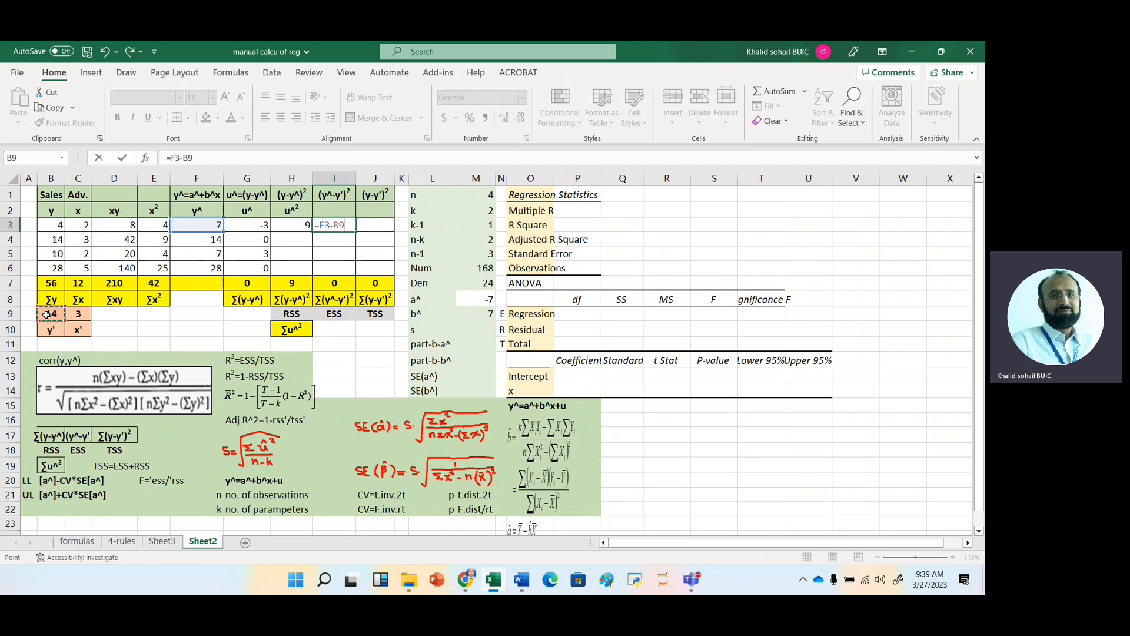
key(F4)
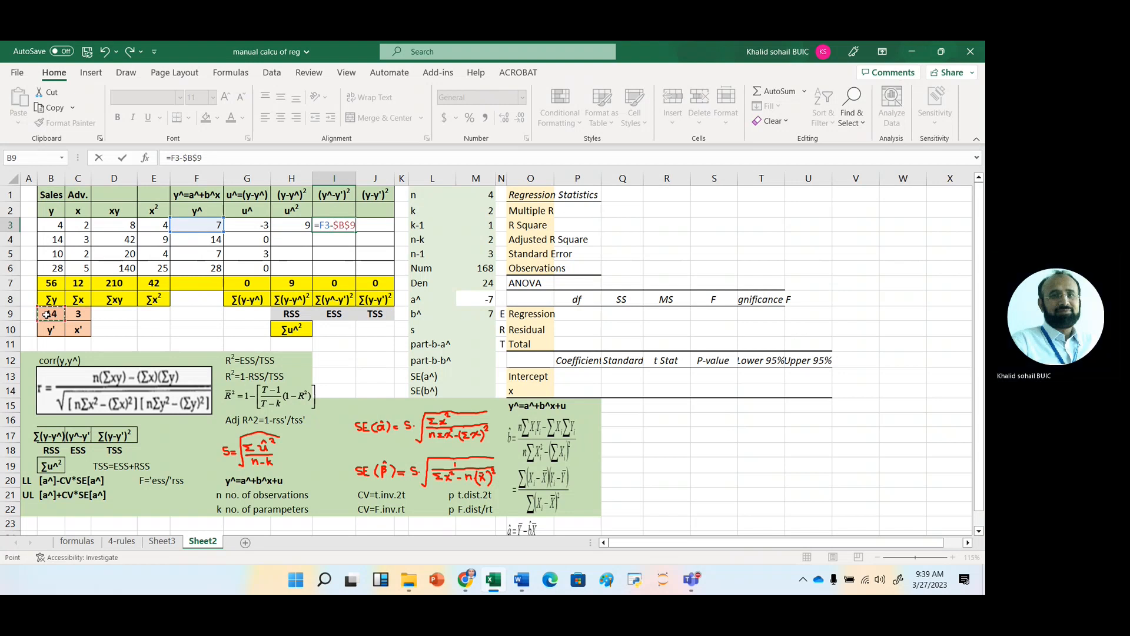
key(Return)
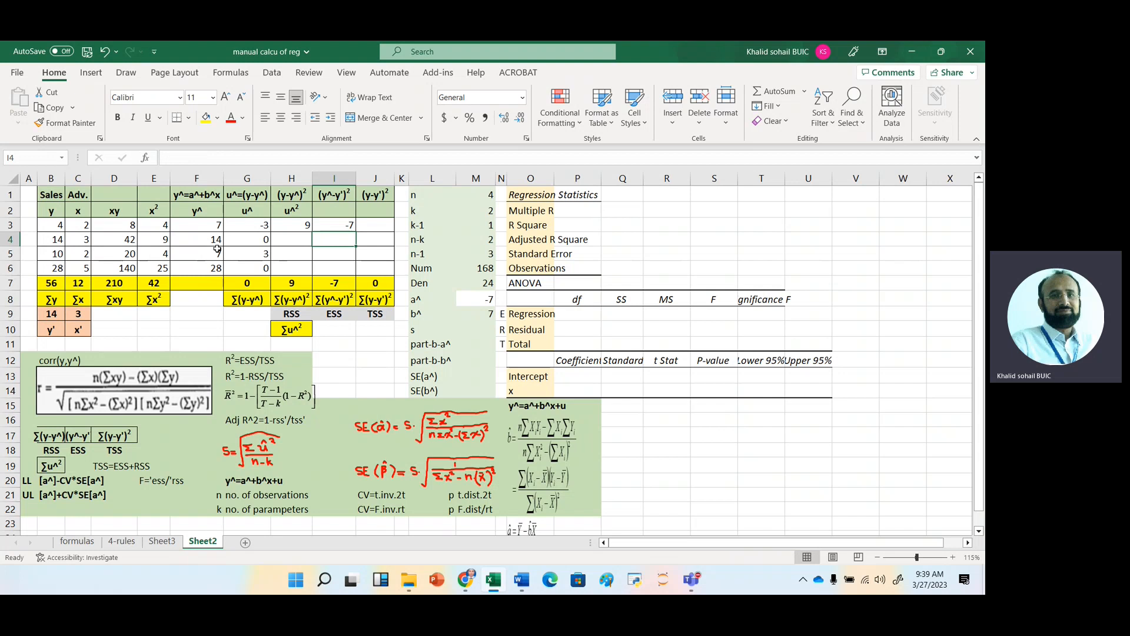
click(339, 224)
key(ctrl+c)
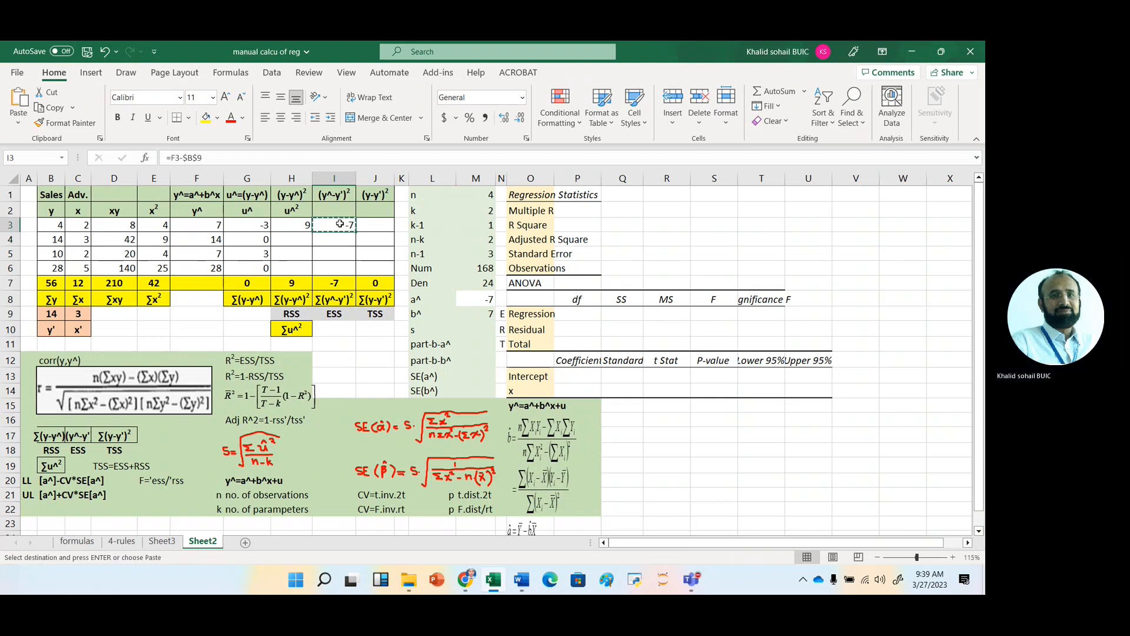
key(Right)
key(Escape)
Enclose the I3 deviation formula in parentheses so that it reads =(F3-$B$9).
click(337, 225)
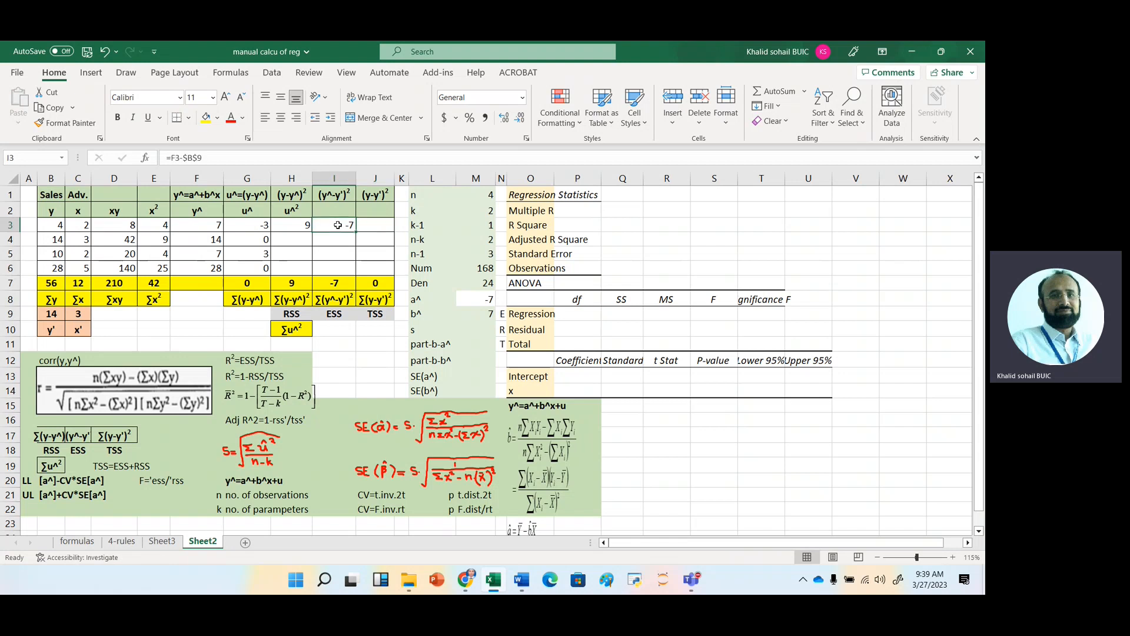
double_click(338, 225)
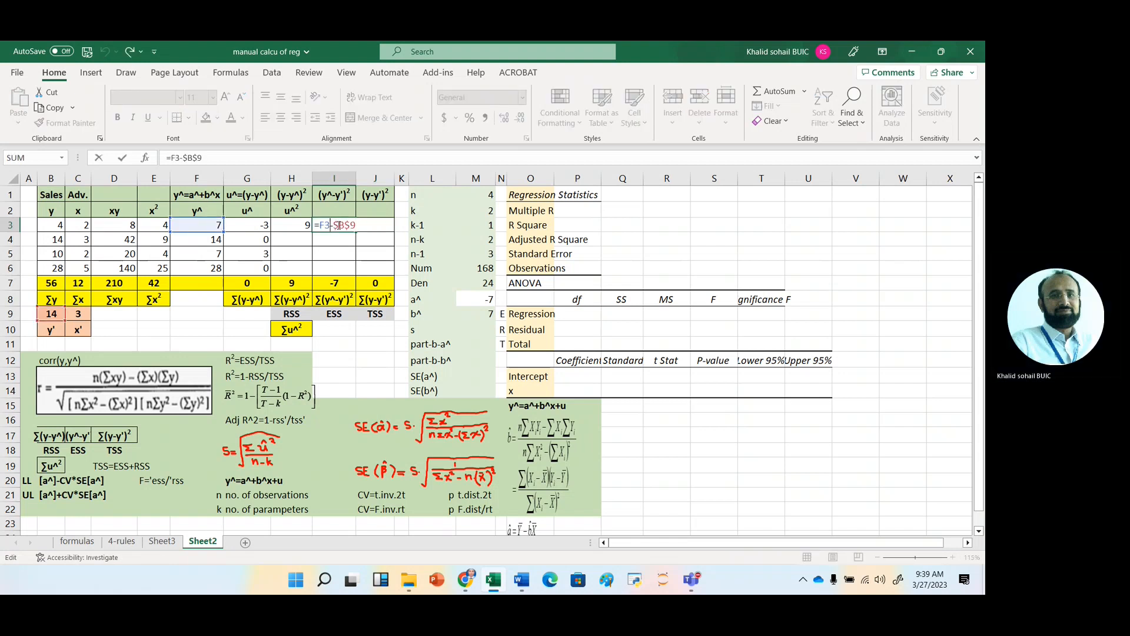
key(Left)
key(Left)
key(Left)
text(()
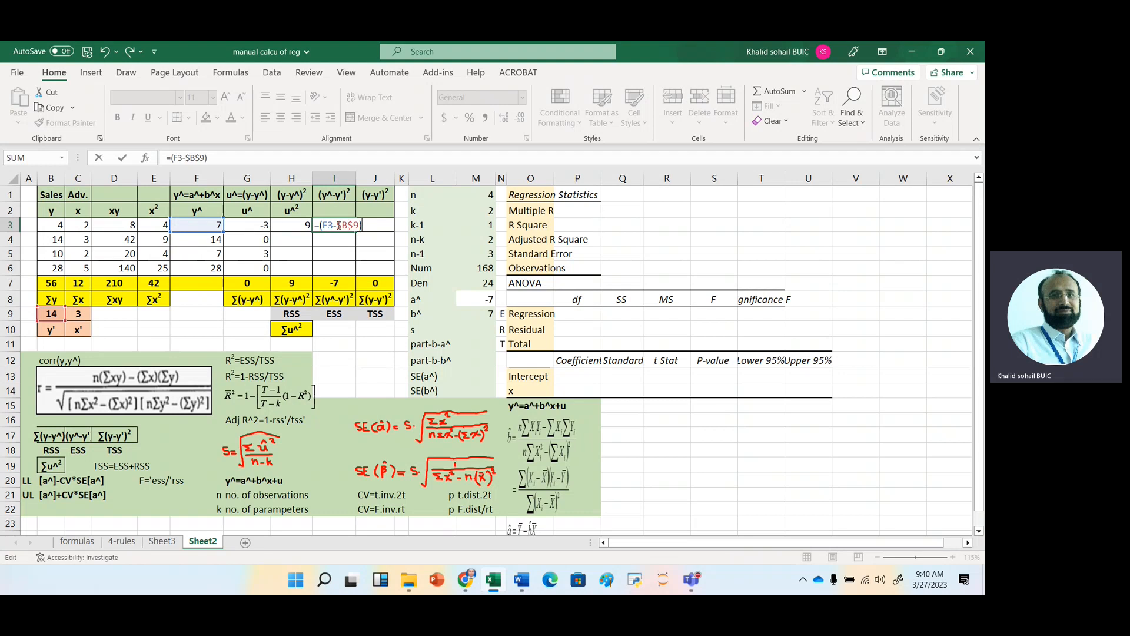
key(Return)
Copy the I3 formula into J3 and change its first reference so that it reads =(B3-$B$9).
click(347, 225)
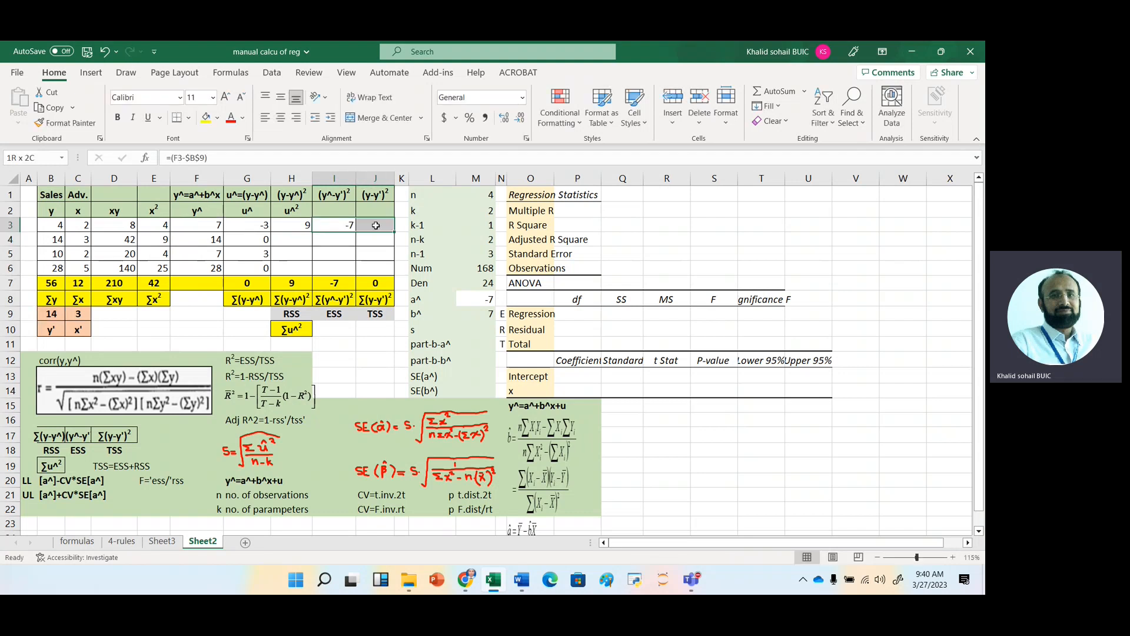
key(ctrl+c)
click(379, 221)
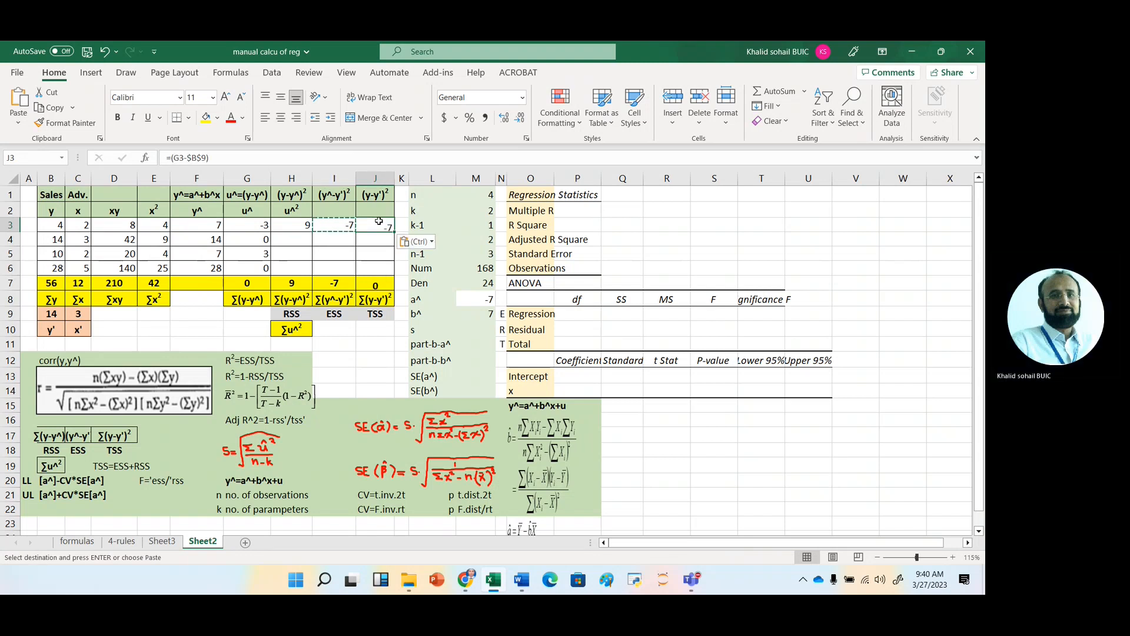
key(ctrl+v)
double_click(379, 222)
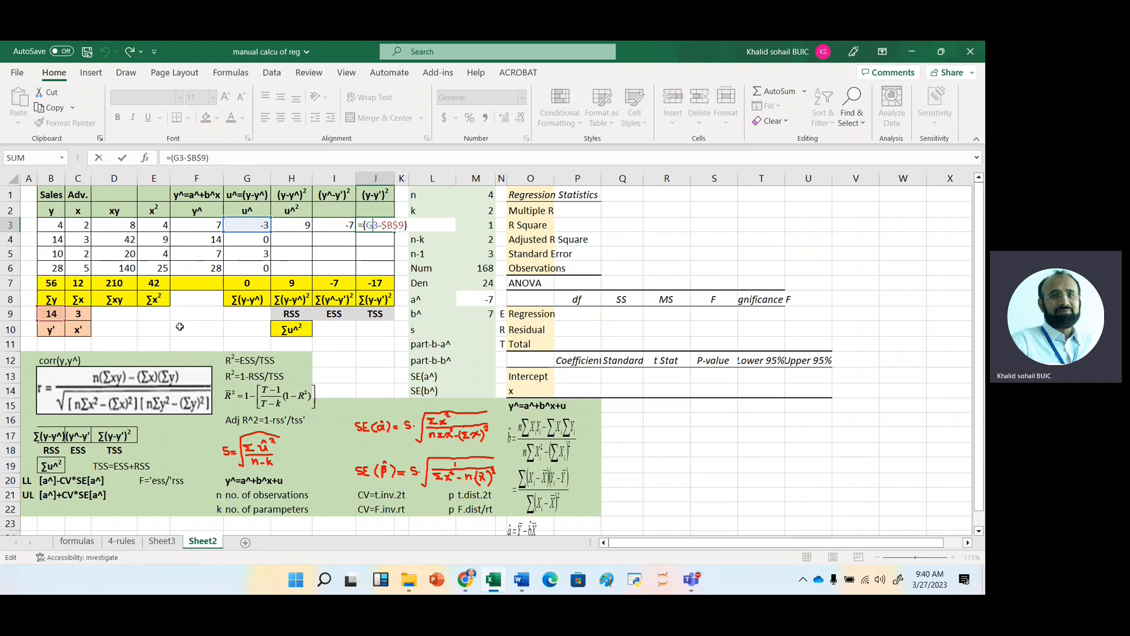
key(BackSpace)
text(b)
key(Return)
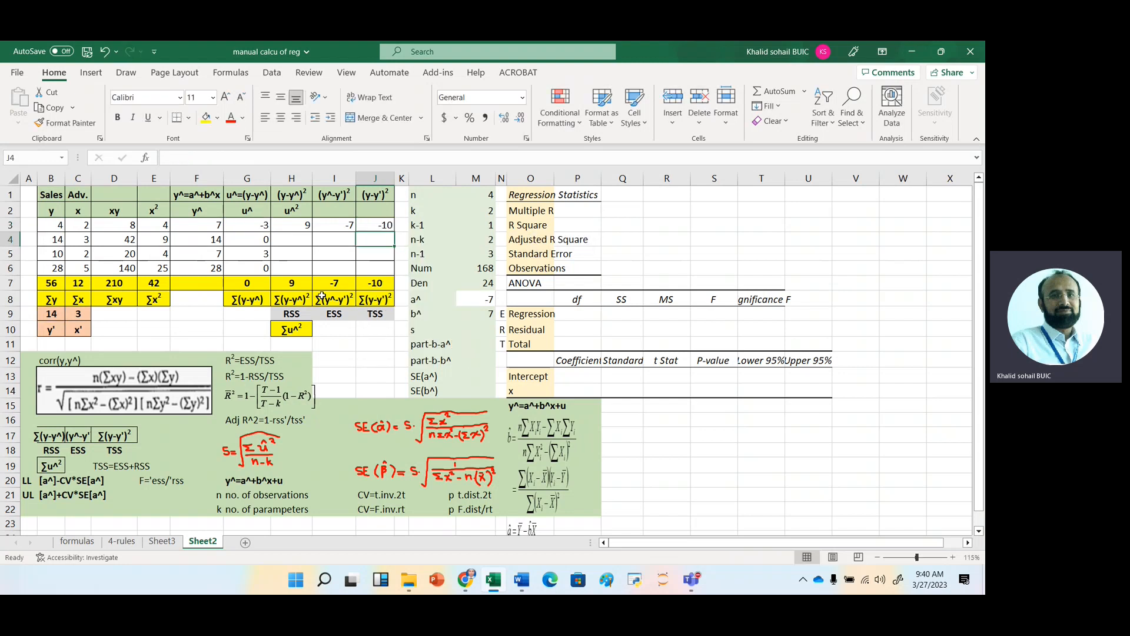
click(380, 224)
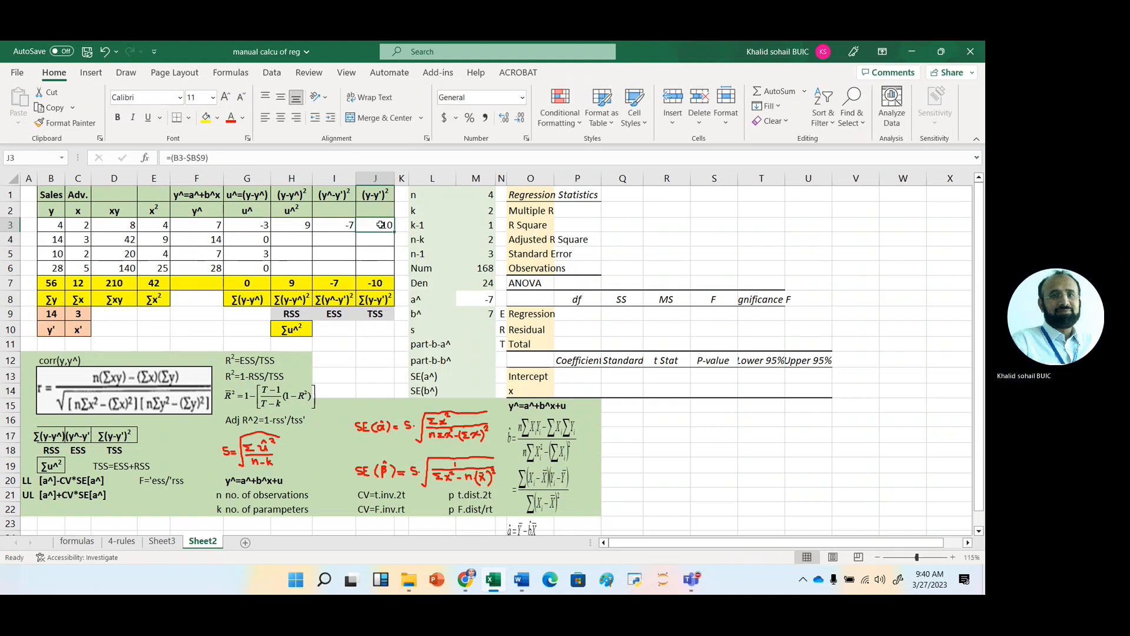
double_click(381, 224)
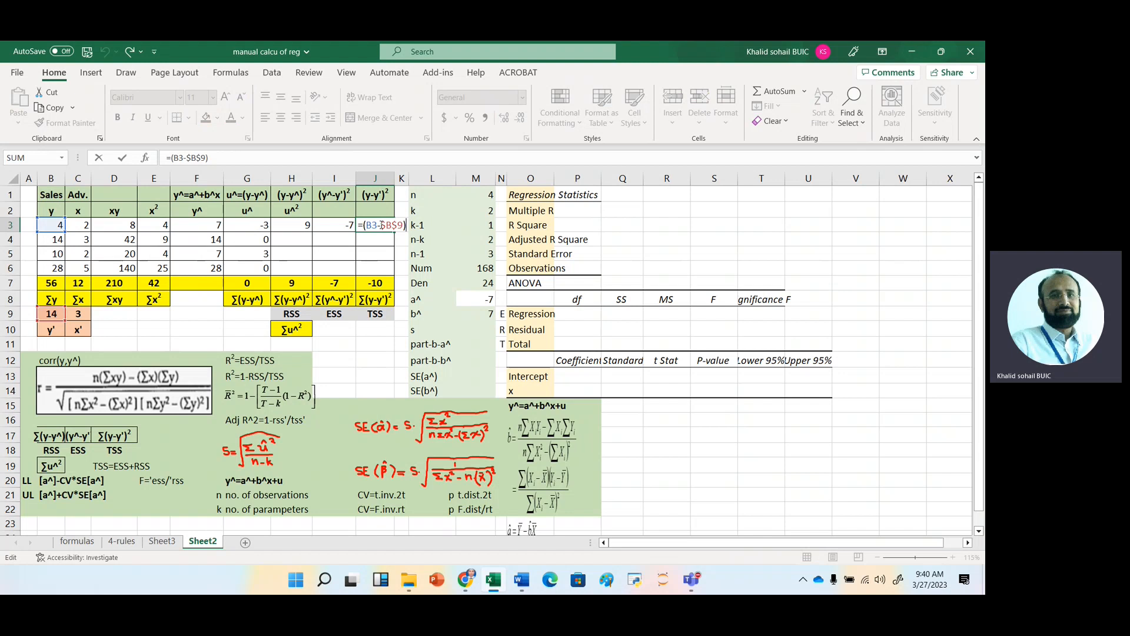
key(Escape)
Fill the formulas in H3:J3 down to row 6.
click(291, 226)
drag(291, 226, 395, 271)
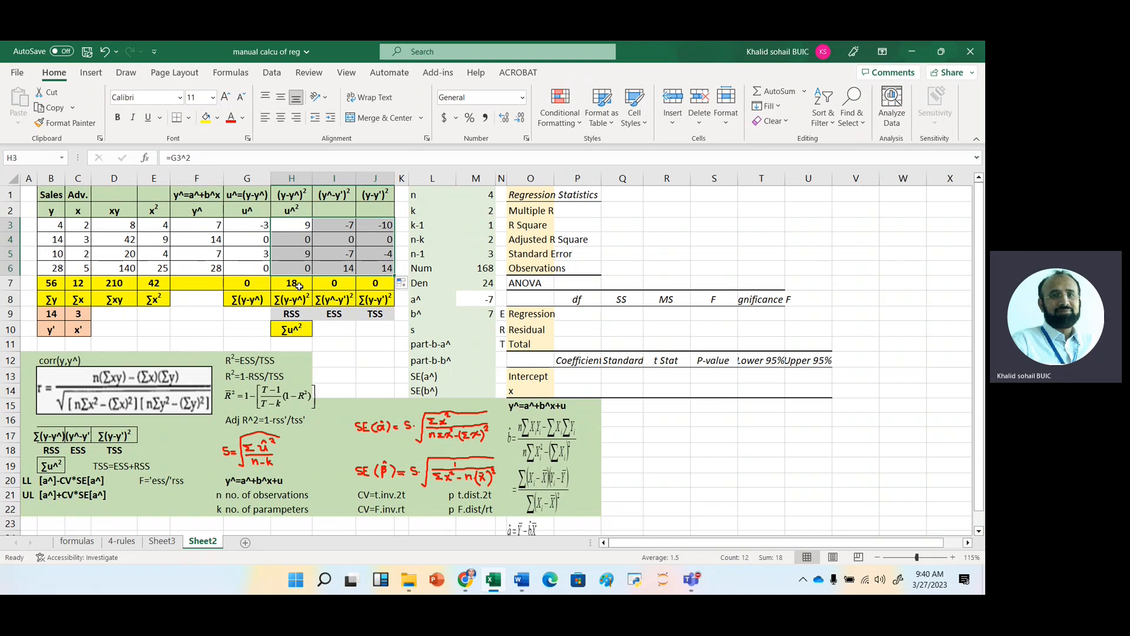
Square the deviations in I3 and J3 by appending ^2 to both formulas and fill them down to row 6.
click(347, 226)
double_click(354, 230)
text(^2)
key(Return)
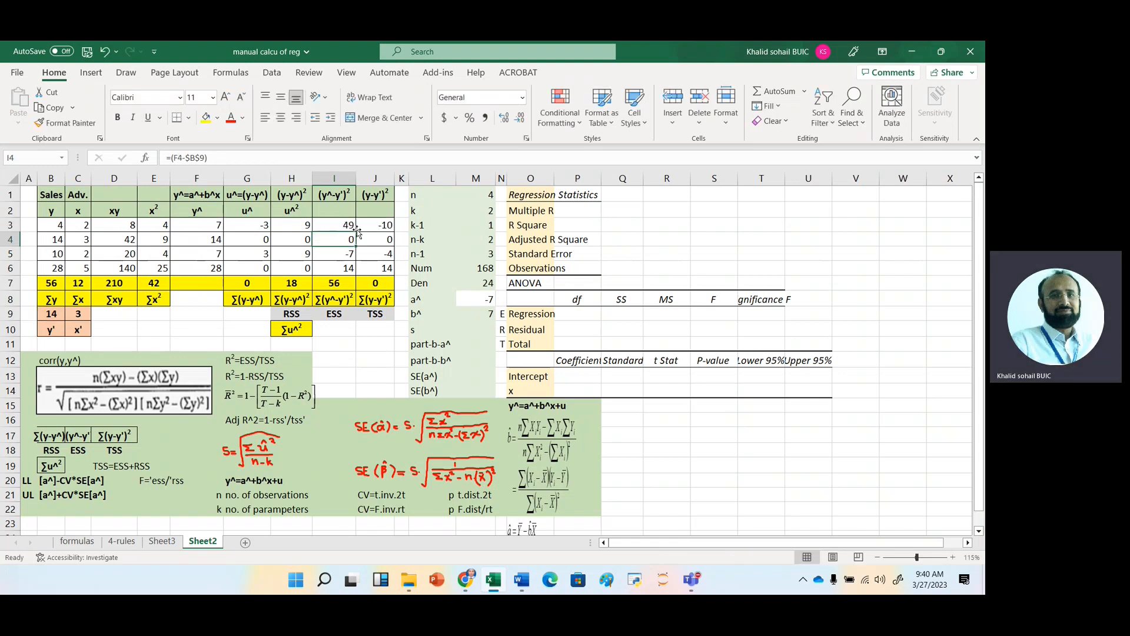
click(380, 228)
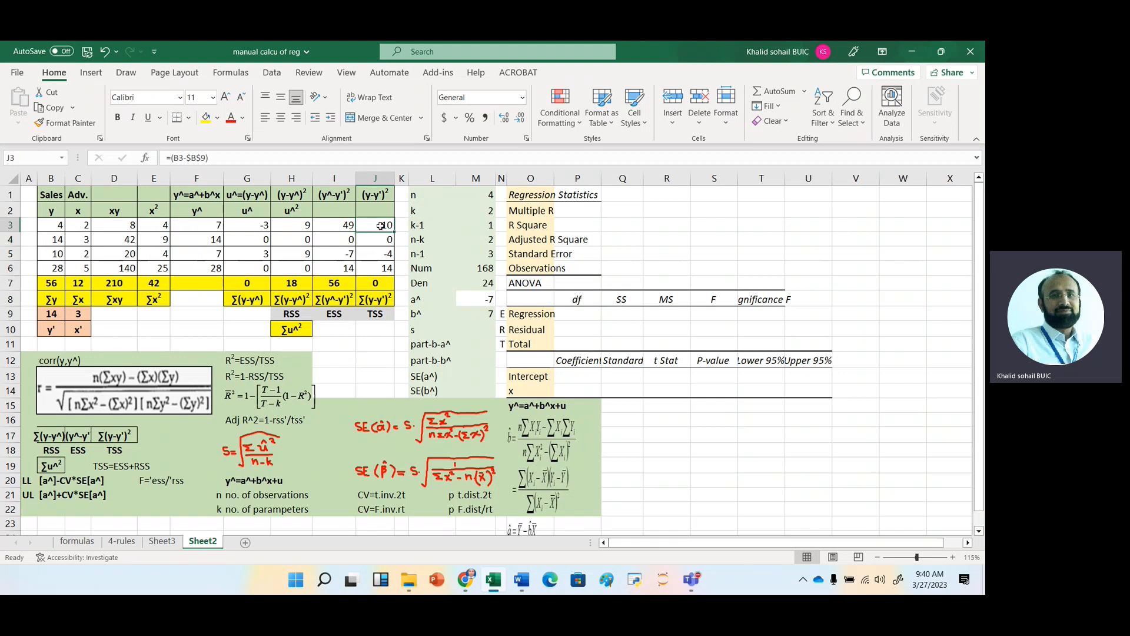
double_click(381, 227)
text(^2)
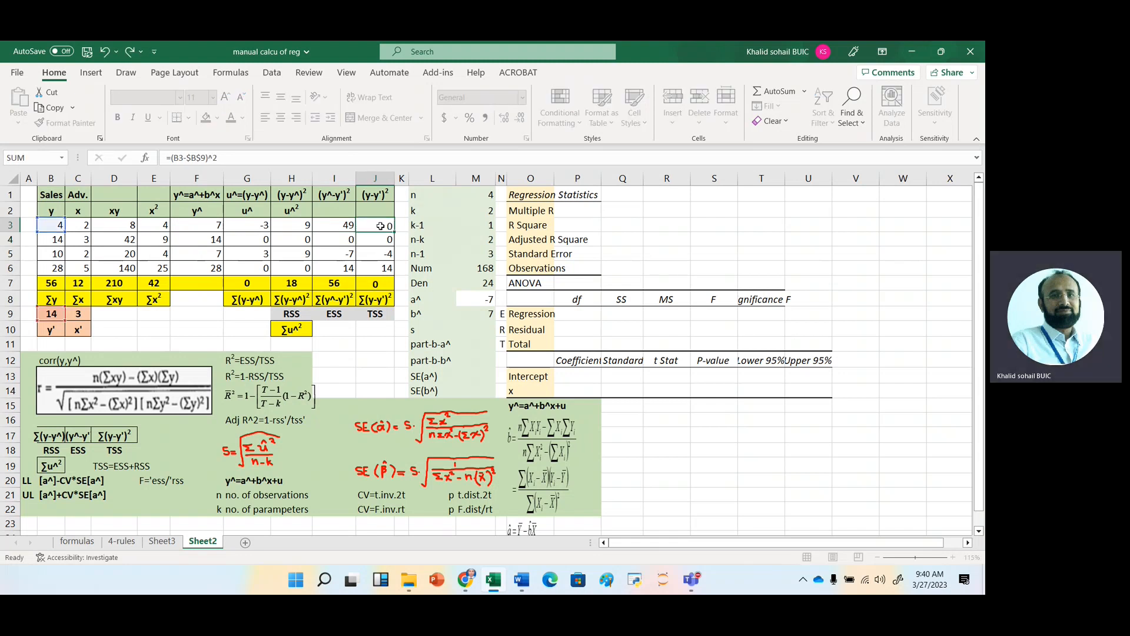
key(Return)
drag(343, 224, 398, 273)
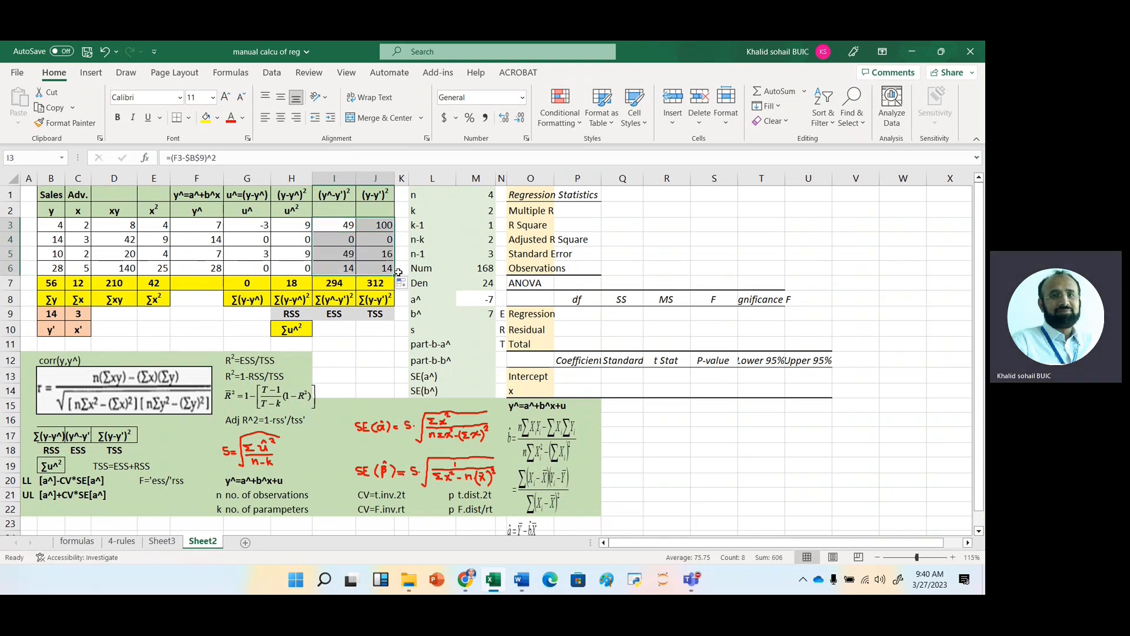
Calculate the regression standard error s in M10 with the formula =(H7/M4)^0.5.
click(293, 313)
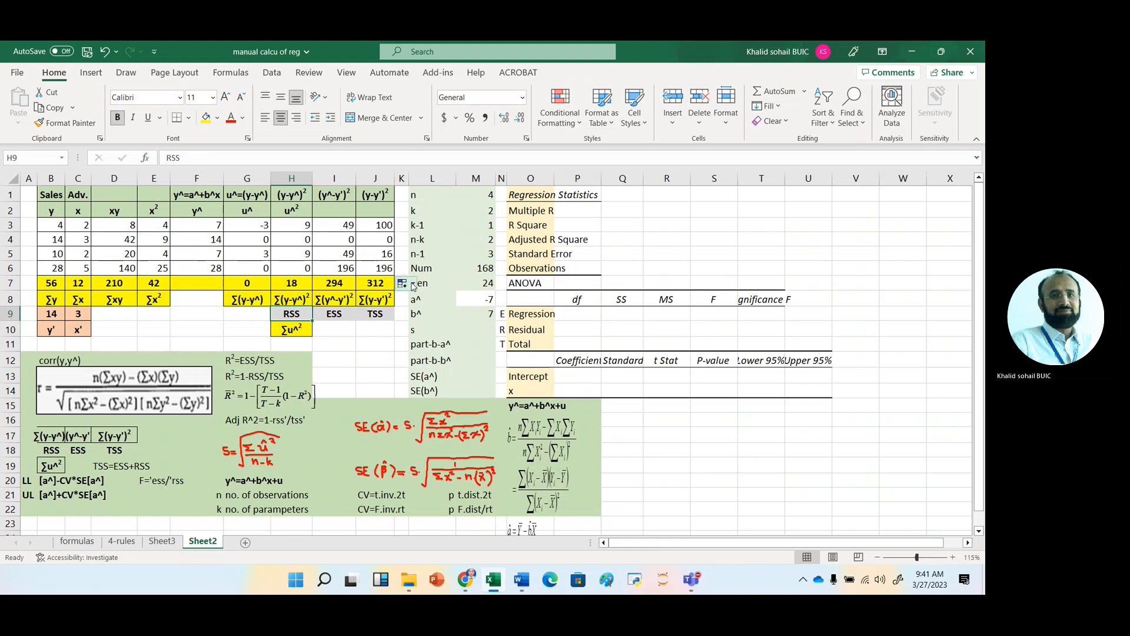
click(487, 331)
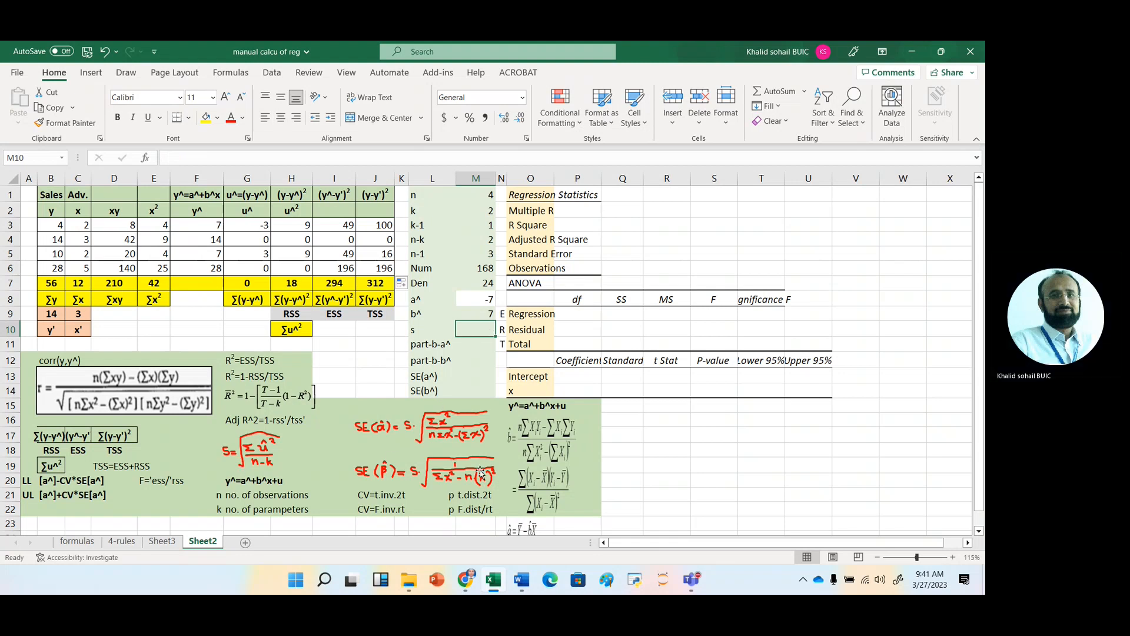
text(=()
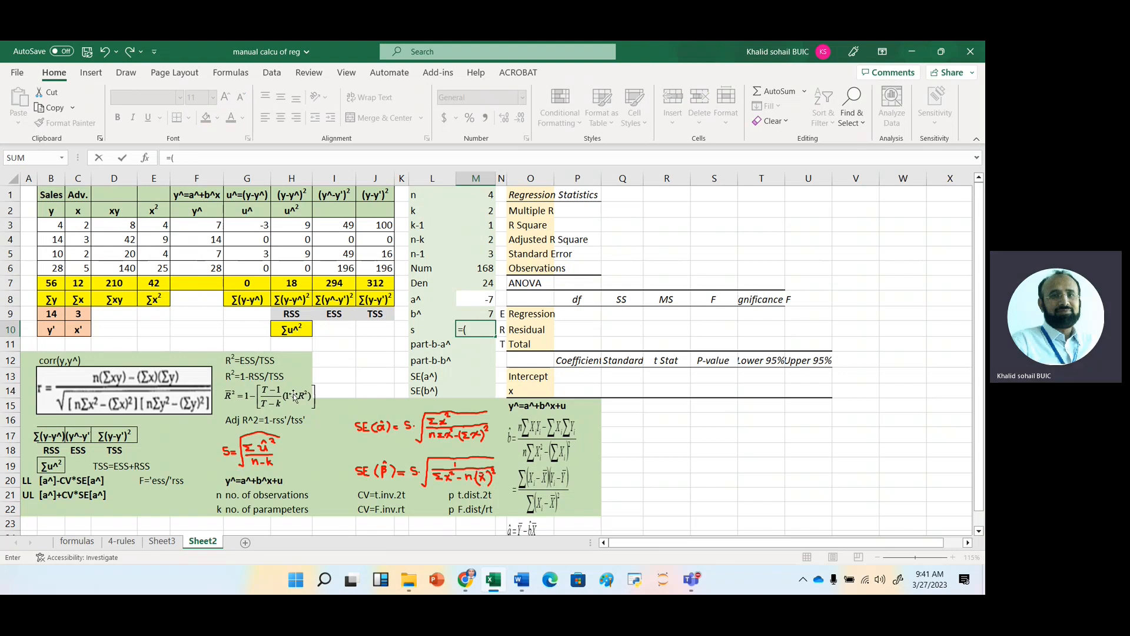
text(/)
click(488, 238)
text()^)
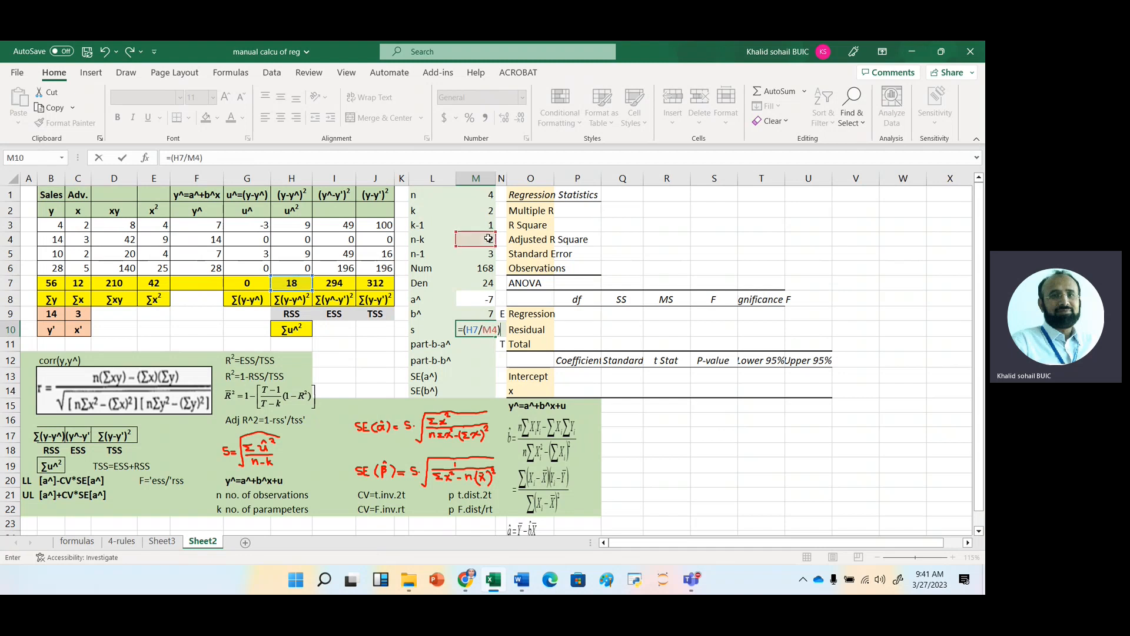
text(.5)
key(Return)
click(481, 327)
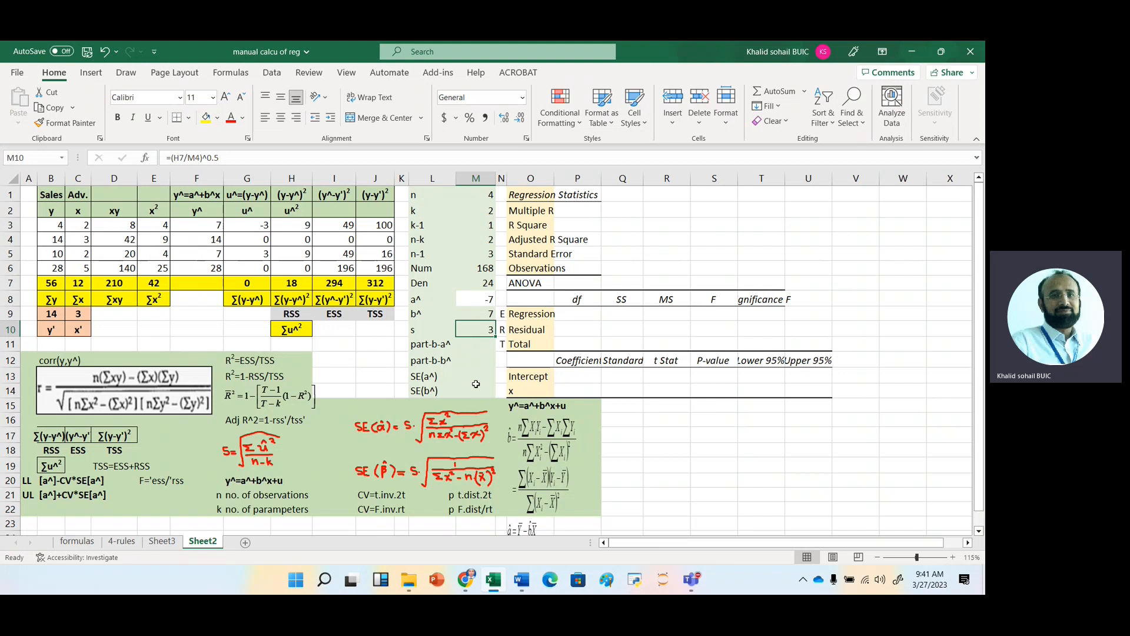
Calculate part-b-a^ in M11 with the formula =(E7/(4*E7-C7^2))^.5.
click(483, 347)
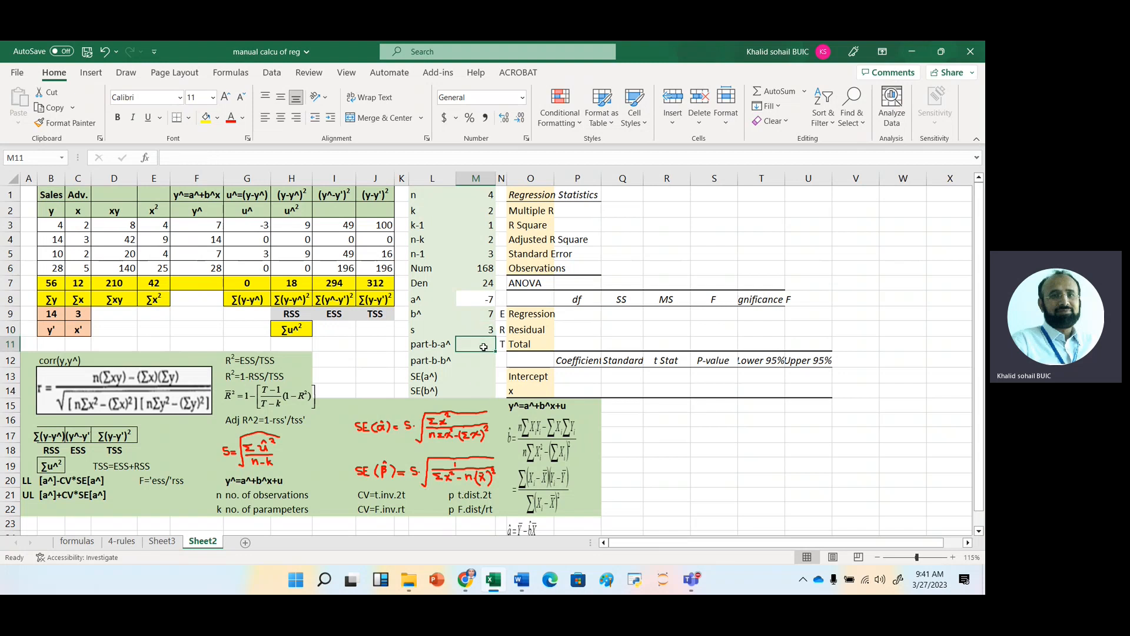
text(=)
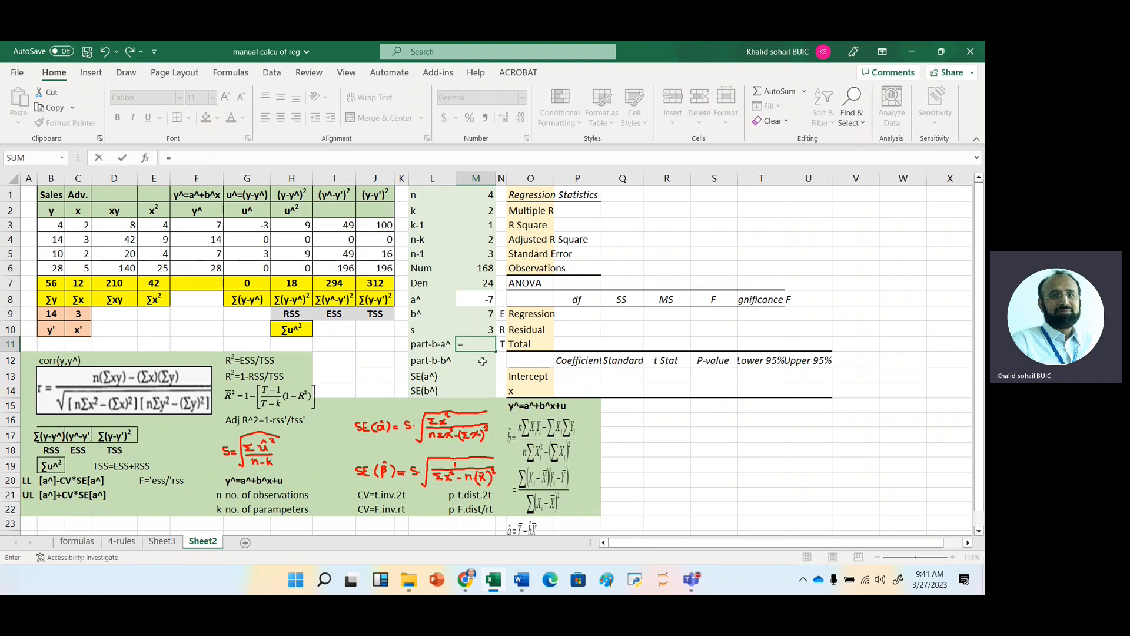
text(()
click(158, 284)
text(/(4*)
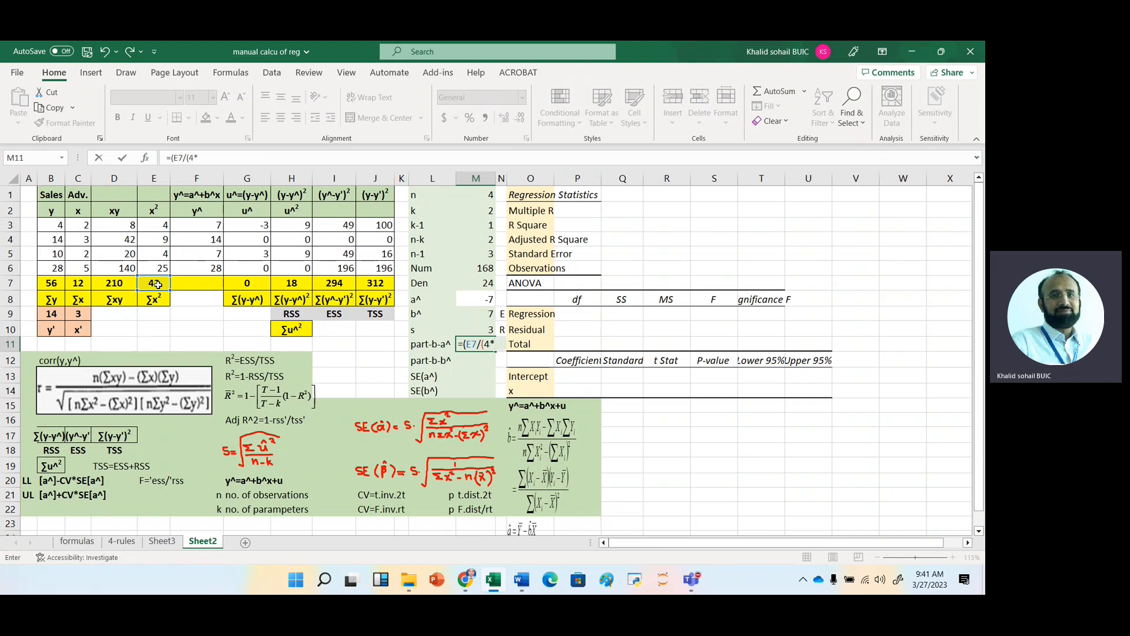
click(156, 285)
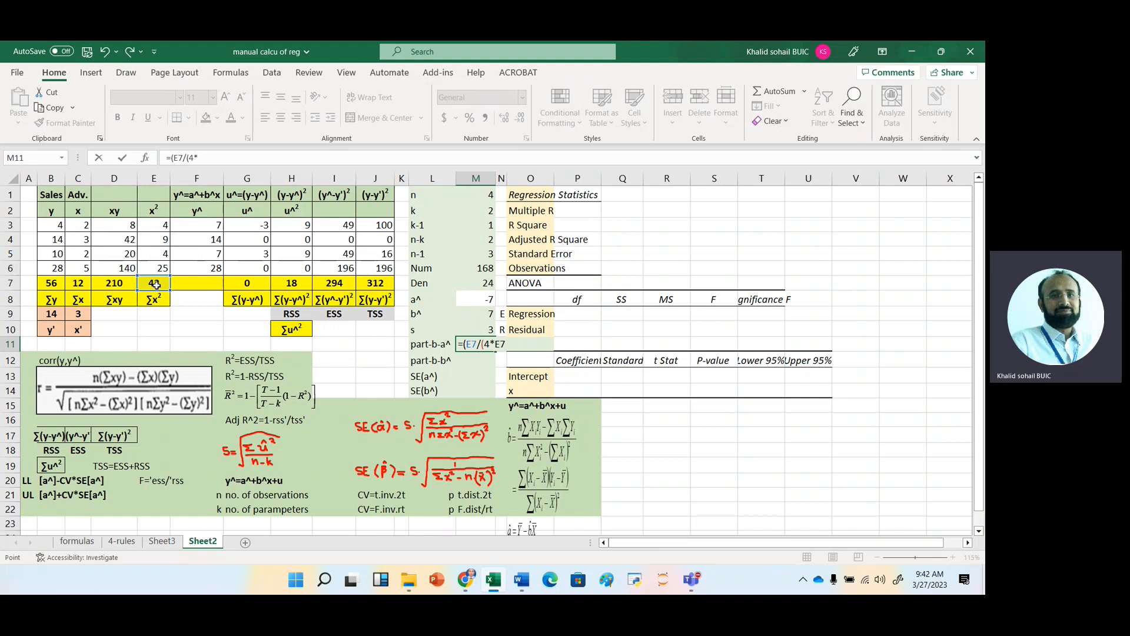
text(-)
click(78, 283)
text(^2))
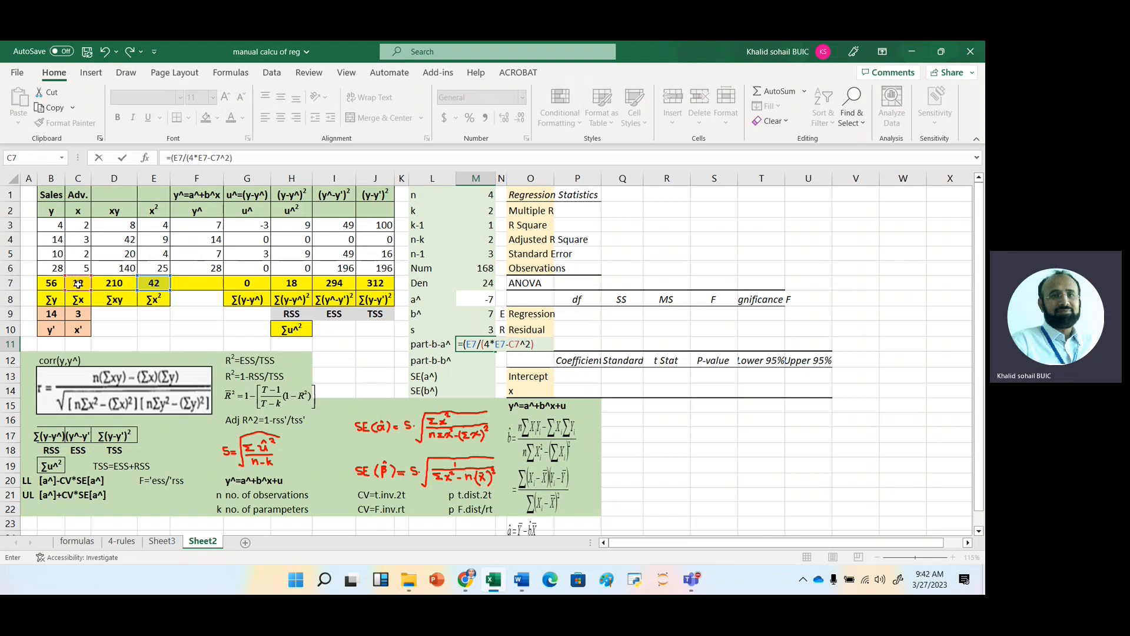
text()^.)
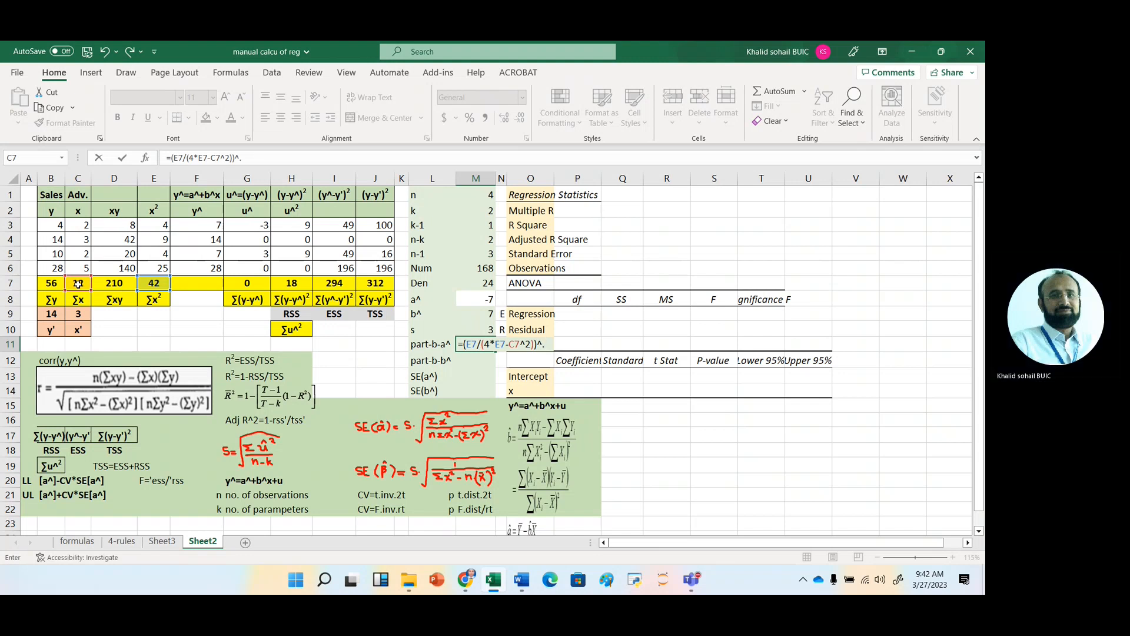
text(5)
key(Return)
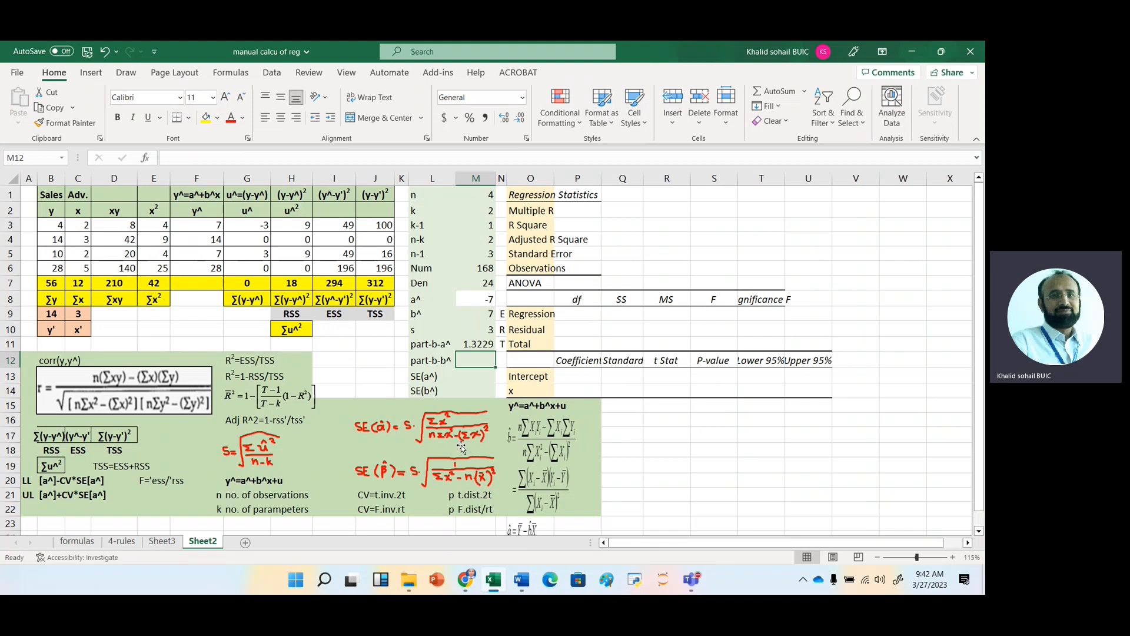
Calculate part-b-b^ in M12 with the formula =(1/(E7-4*C9^2))^.5.
text(=)
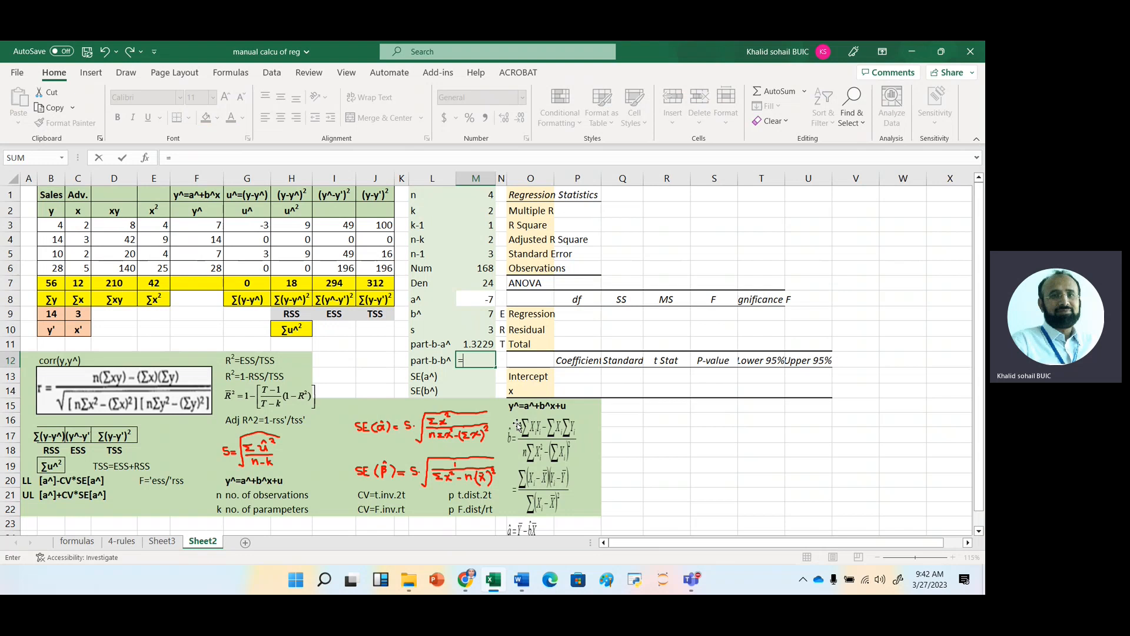
text((1/()
click(155, 284)
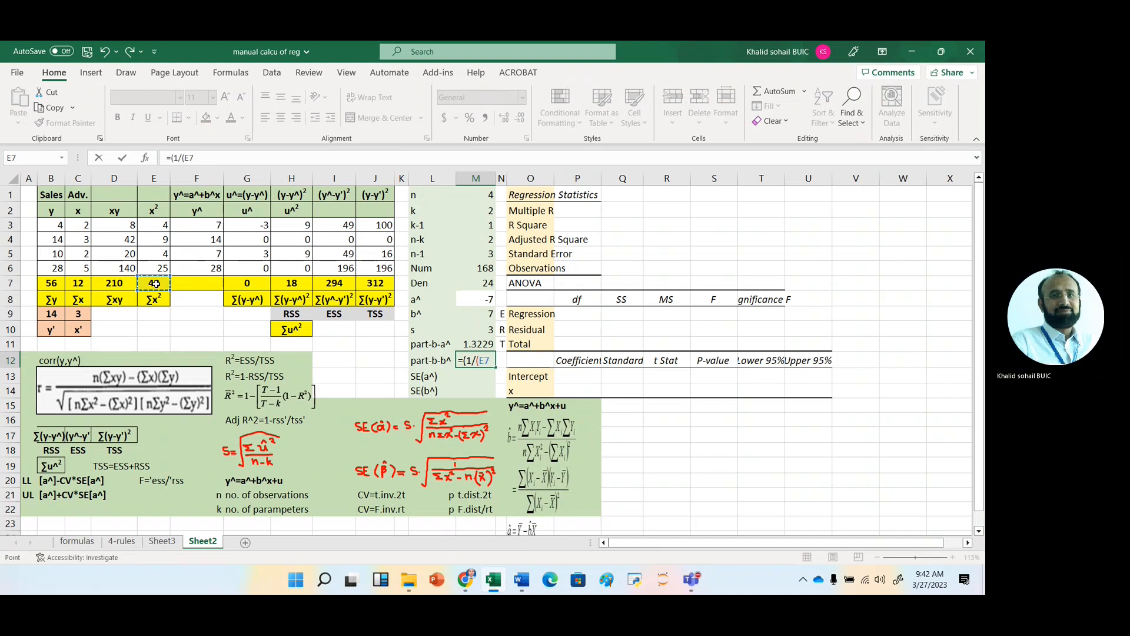
text(-)
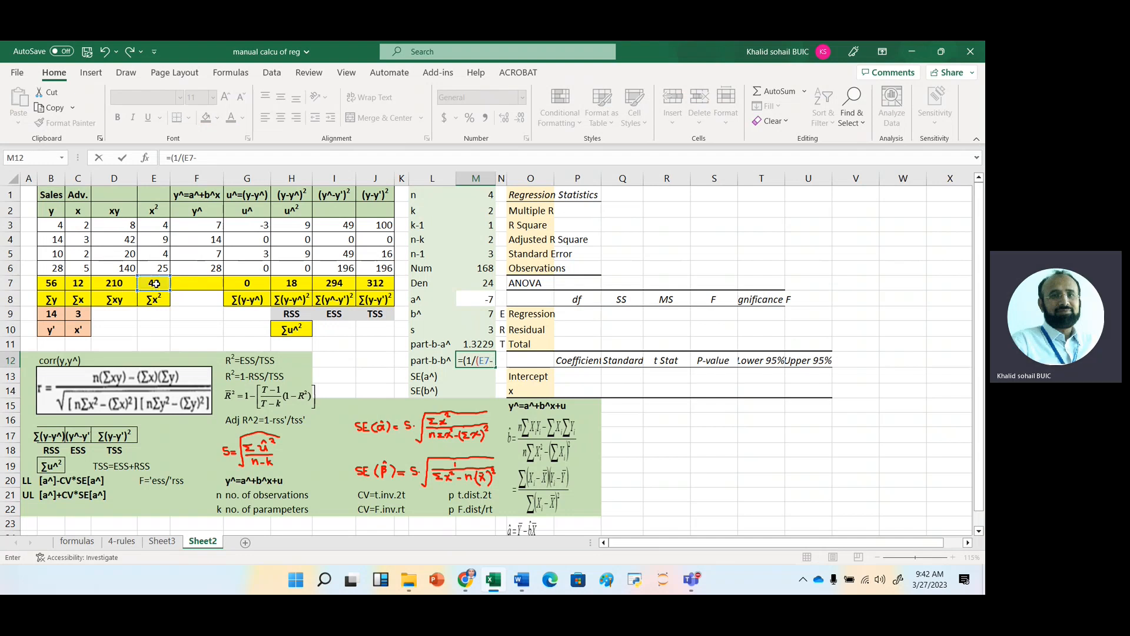
text(4*)
click(78, 314)
text(^2))
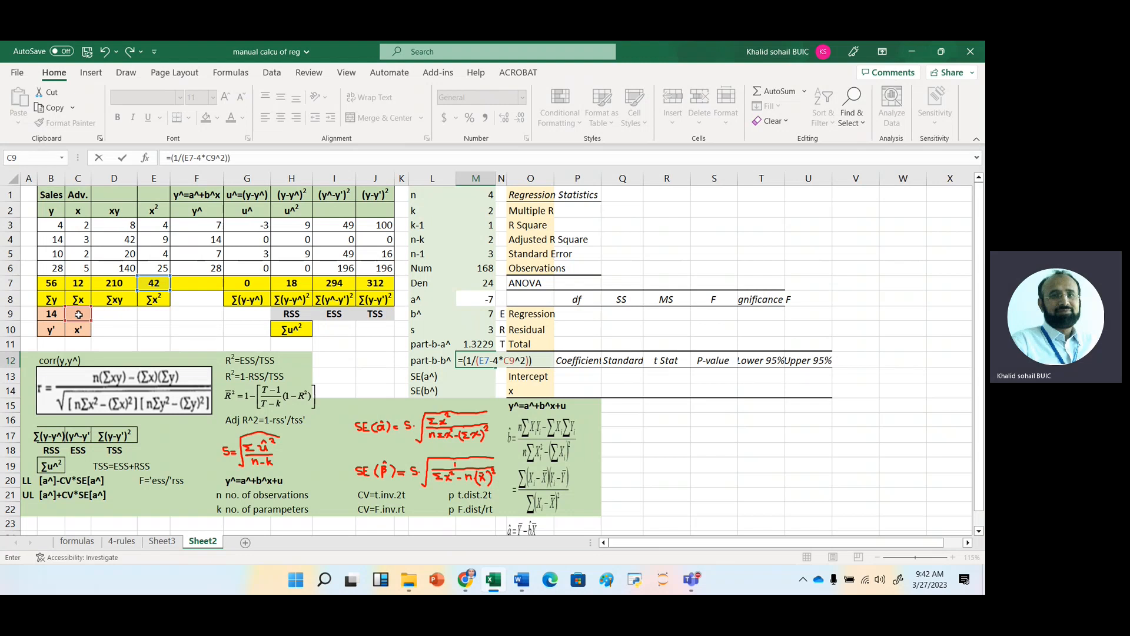
text()^.5)
key(Return)
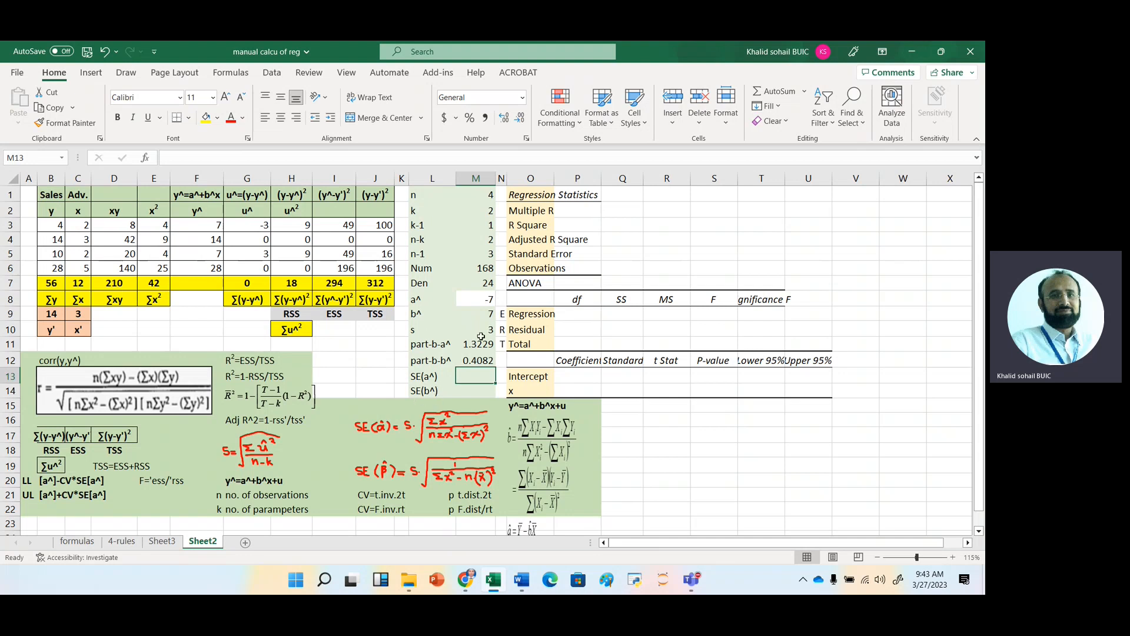
Calculate SE(a^) in M13 with the formula =$M$10*M11 and fill it down to M14 for SE(b^).
text(=)
key(Up)
key(Up)
key(Up)
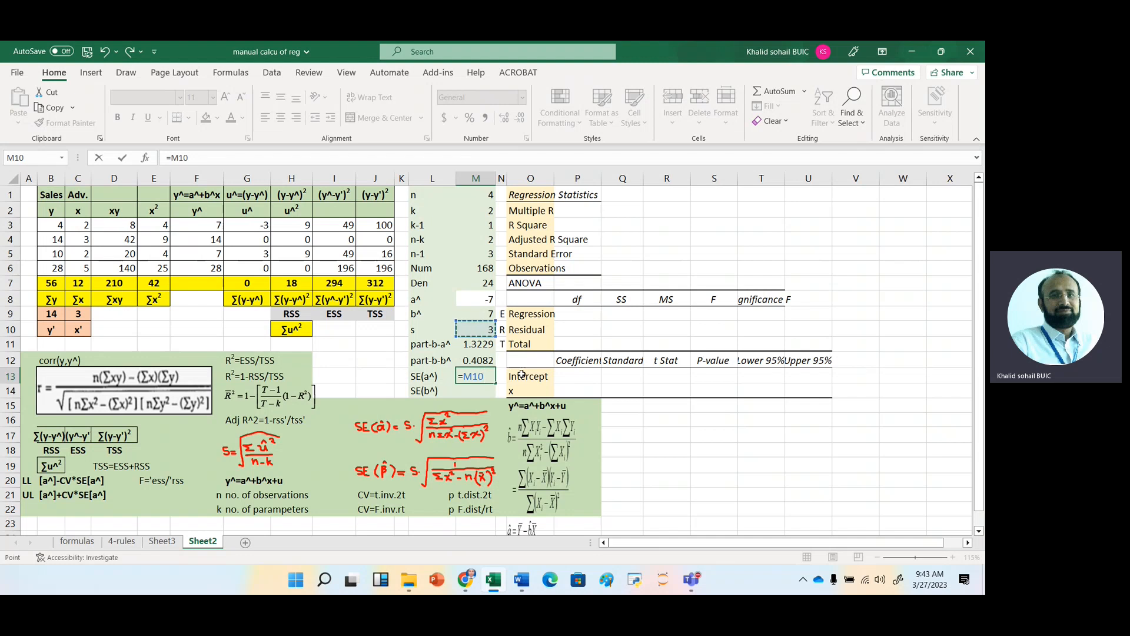
key(F4)
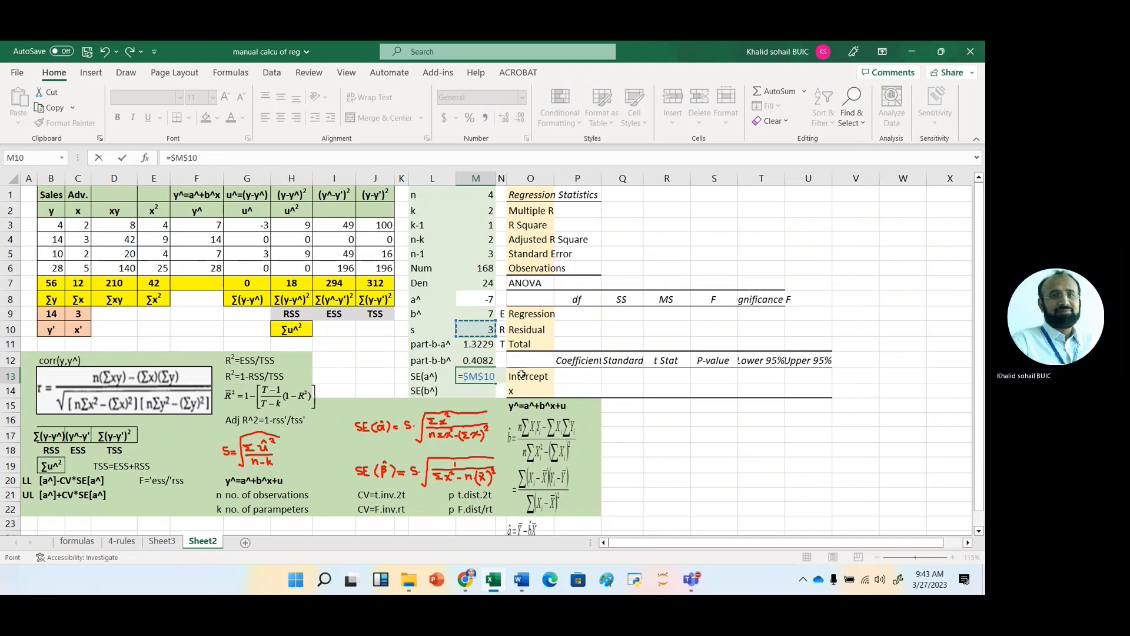
text(*)
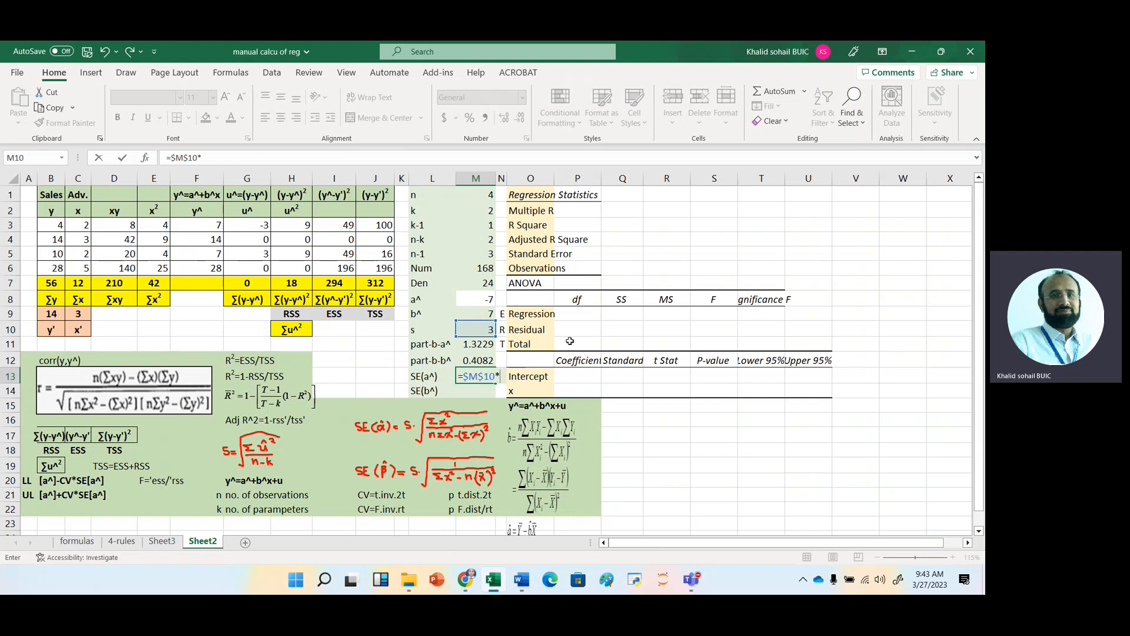
click(477, 343)
key(Return)
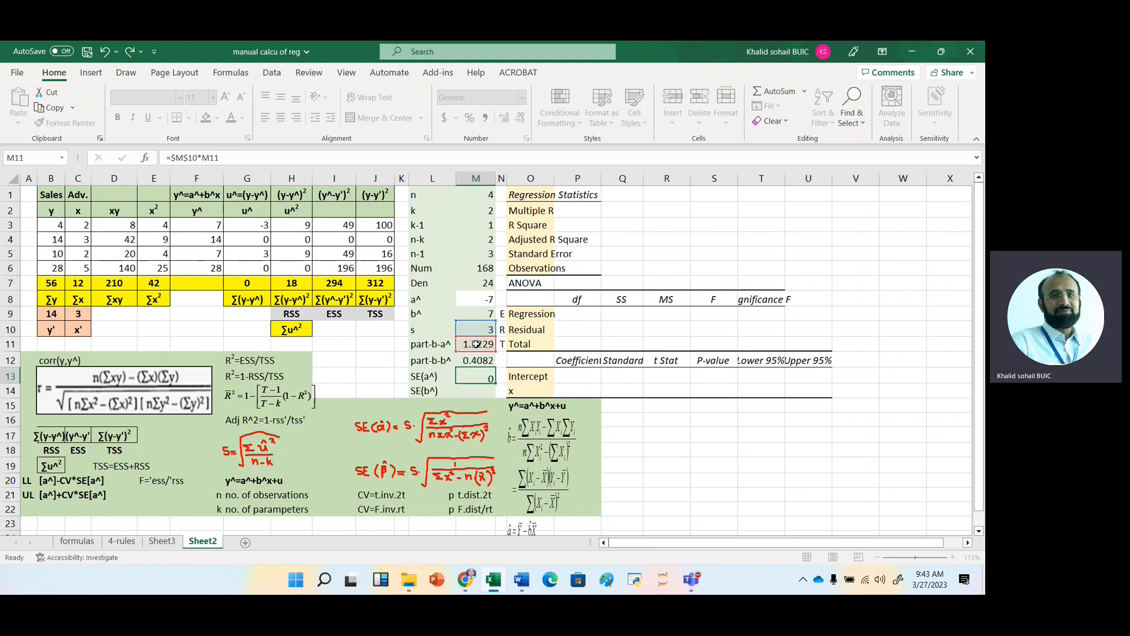
click(471, 376)
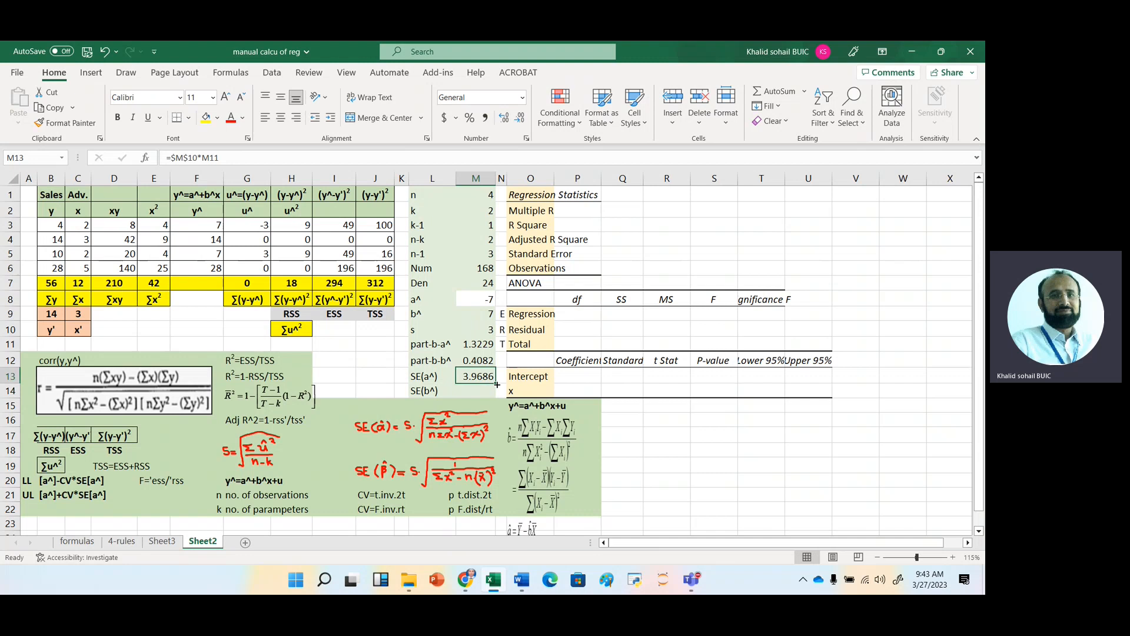
drag(497, 384, 494, 395)
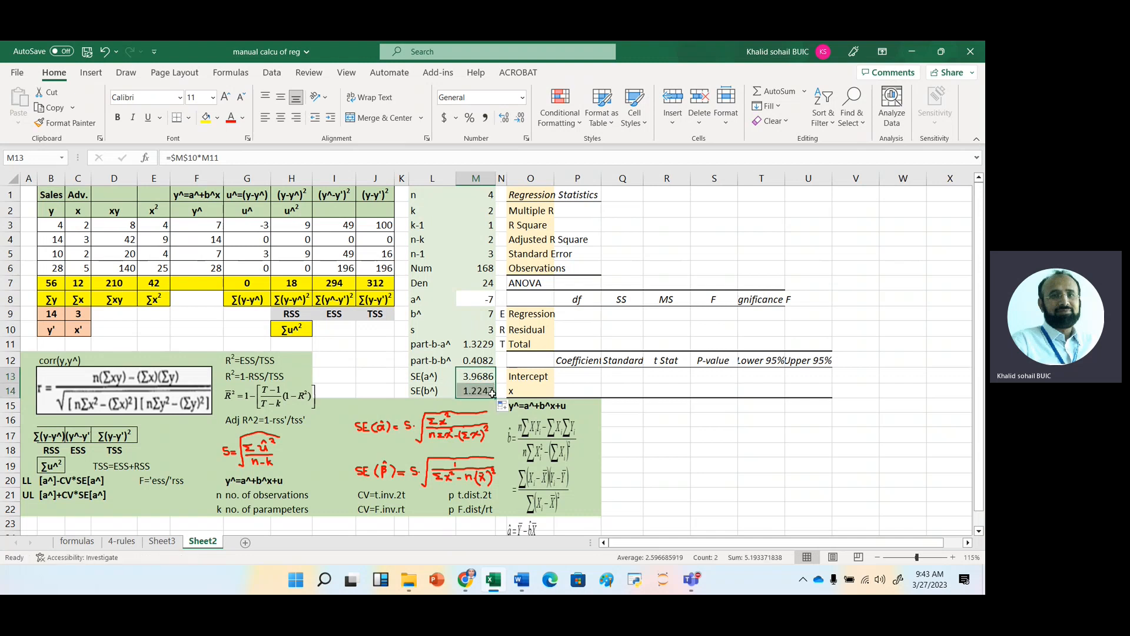
click(481, 390)
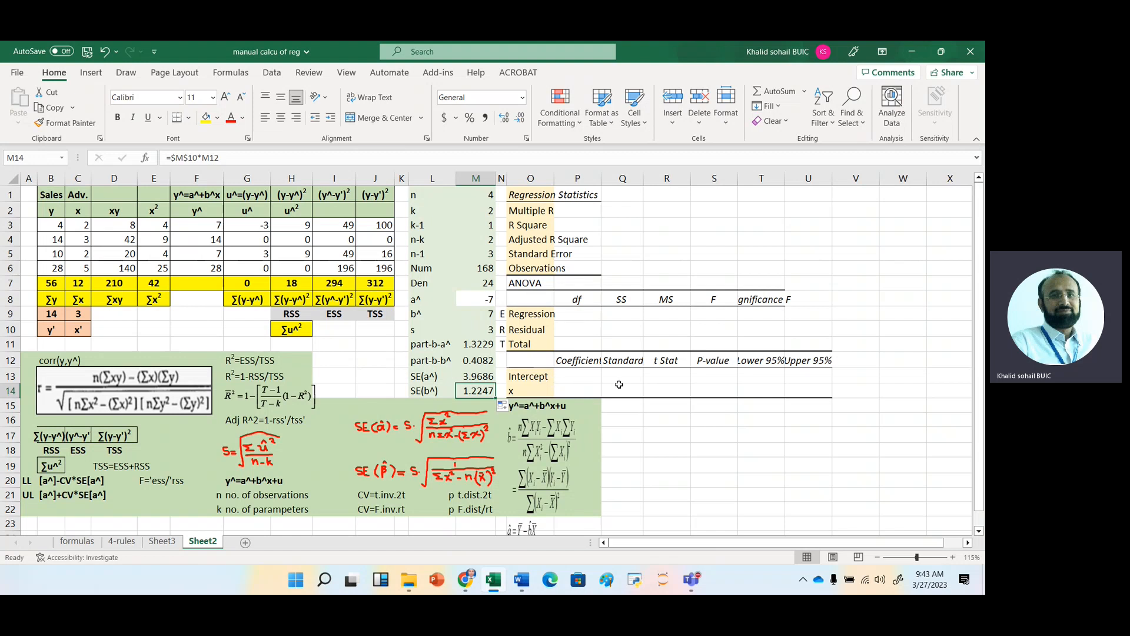
Try to calculate Multiple R in P2 with a corr function on B3:B6 and F3:F6.
click(578, 211)
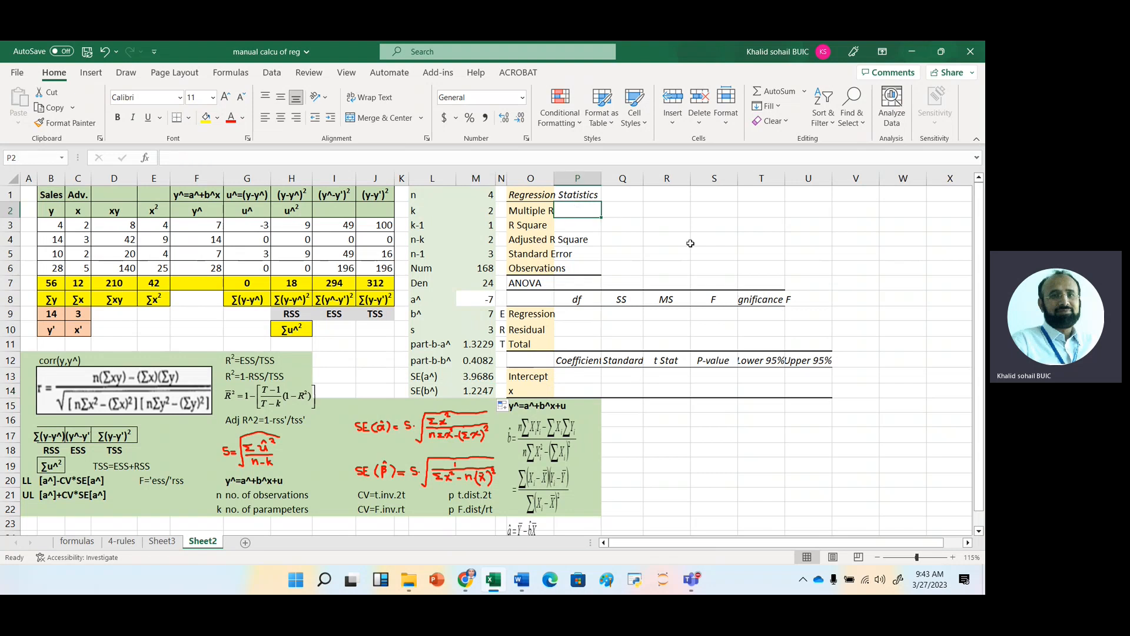
text(=corr)
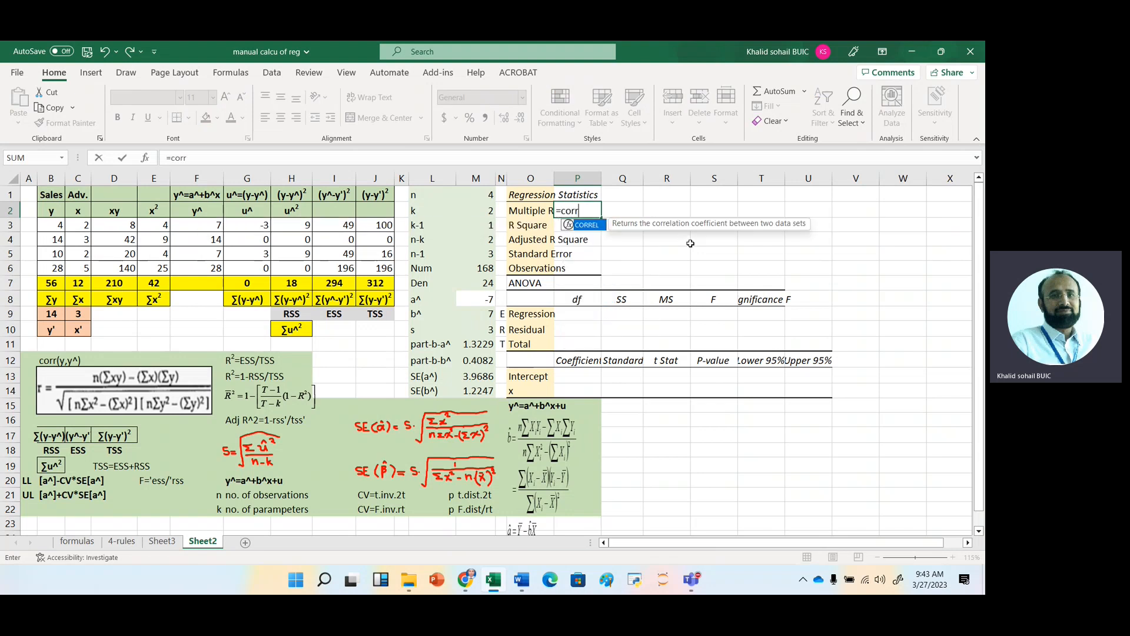
text(()
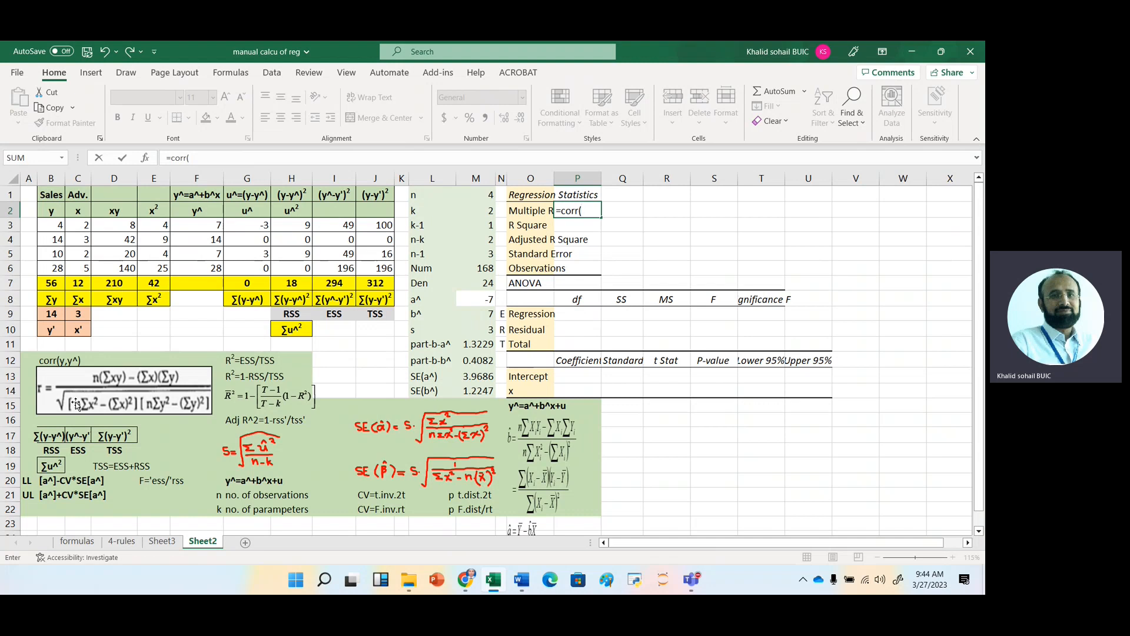
key(Left)
key(Left)
key(Left)
key(Left)
key(Left)
key(Left)
key(Left)
key(Left)
key(Left)
key(Left)
key(Left)
key(Left)
key(Left)
key(Down)
key(Left)
key(shift+Down)
key(shift+Down)
key(shift+Down)
text(,)
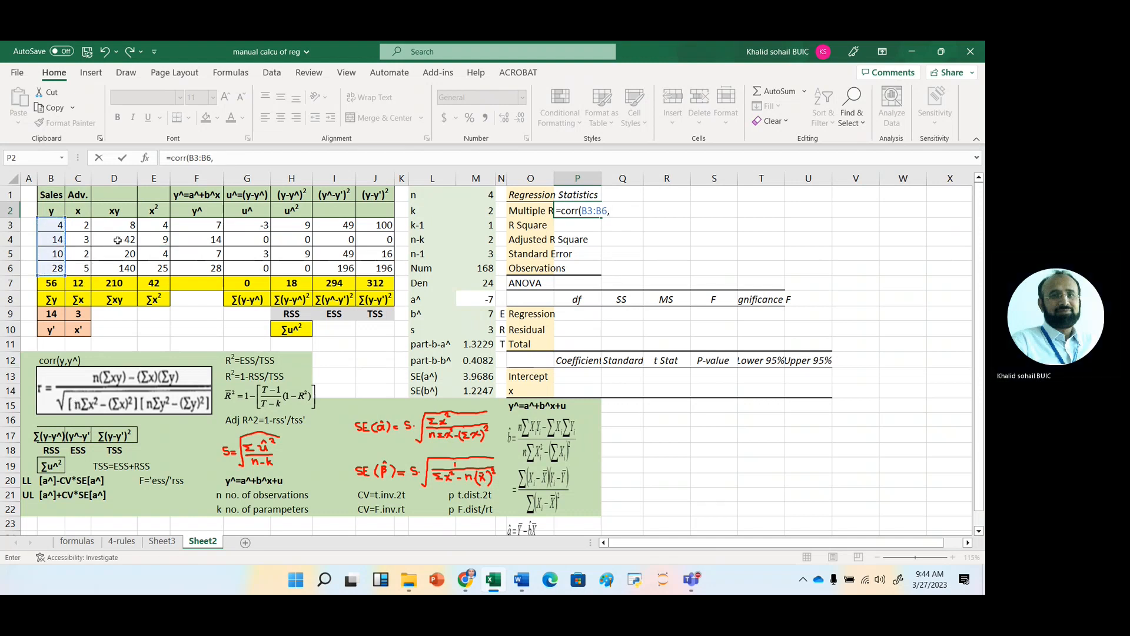
click(213, 229)
key(shift+Down)
key(shift+Down)
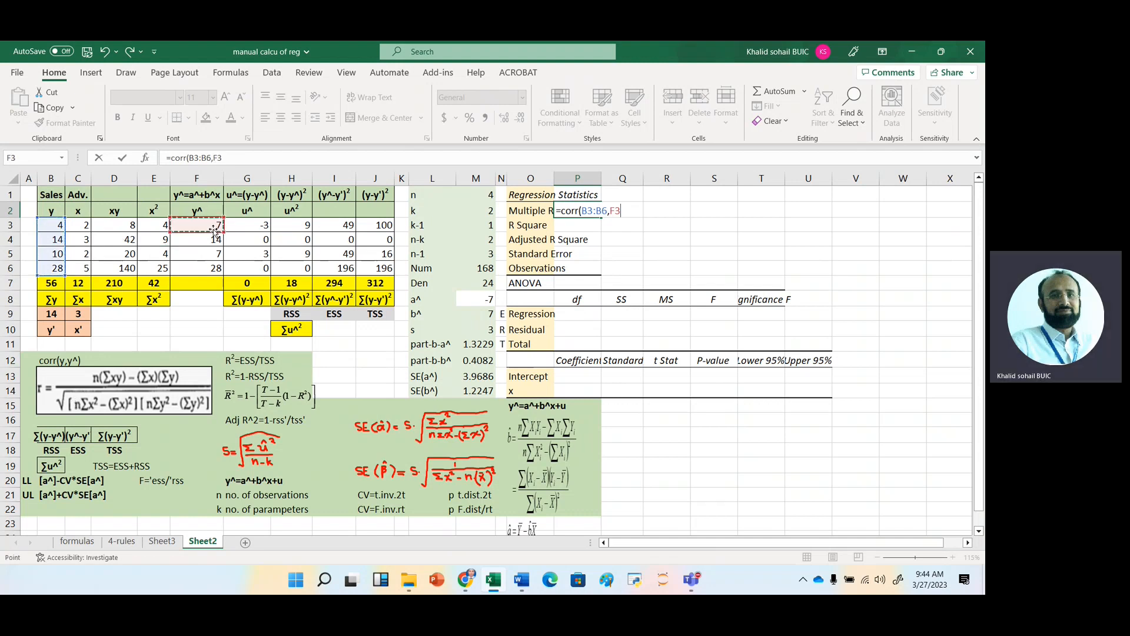
key(shift+Down)
key(Return)
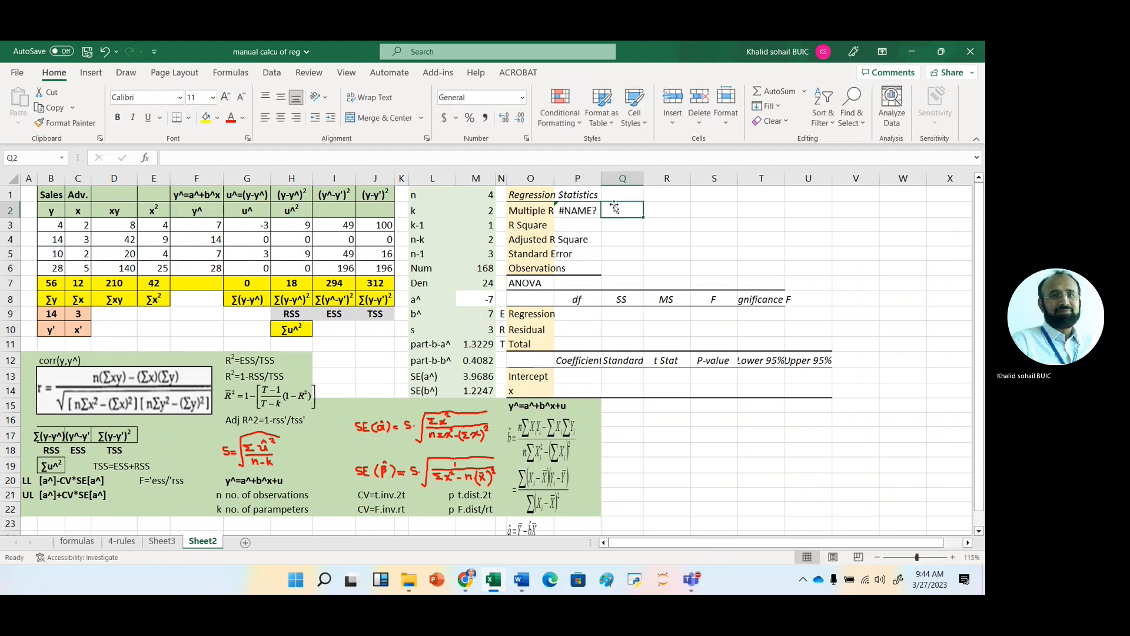
Calculate Multiple R in P2 with the CORREL function on B3:B6 and F3:F6.
click(584, 212)
text(=)
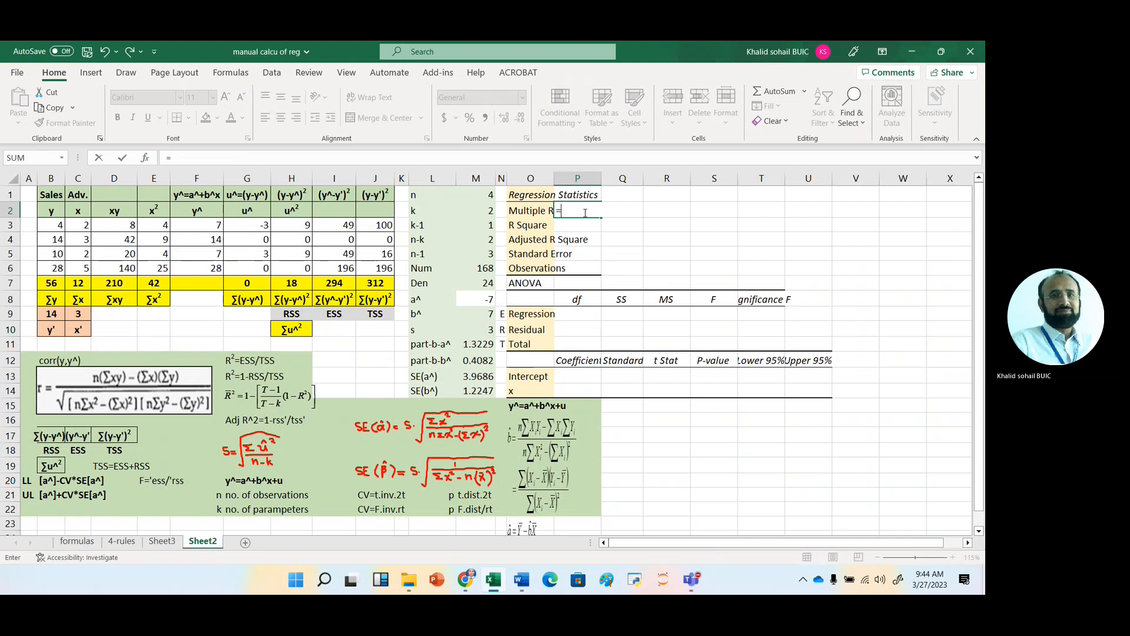
text(CORREL()
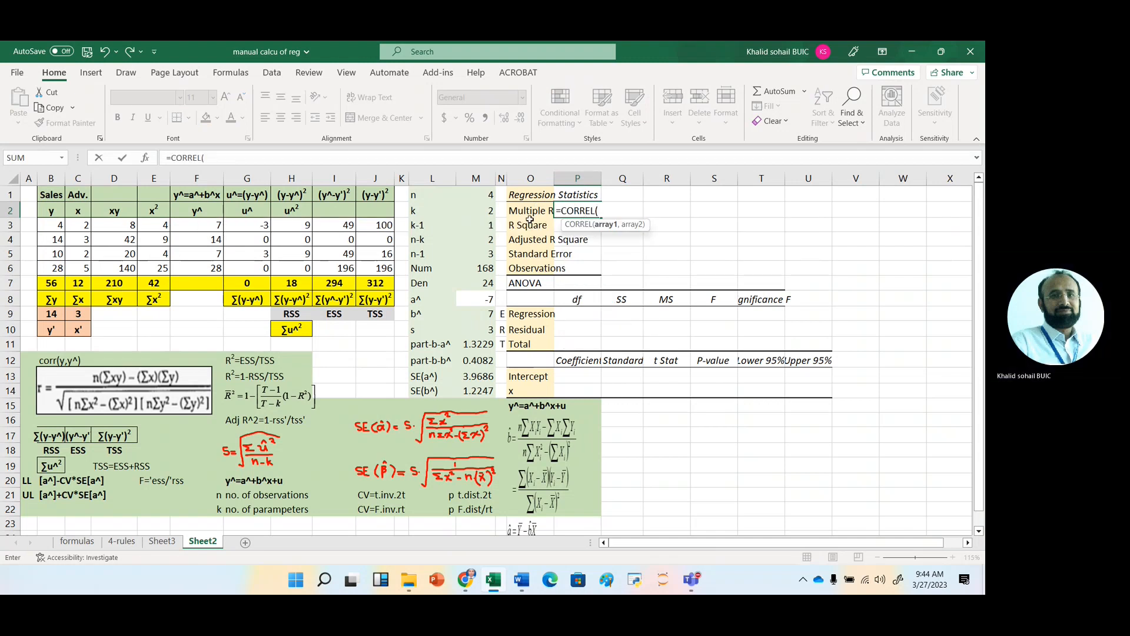
click(53, 225)
drag(53, 225, 56, 268)
text(,)
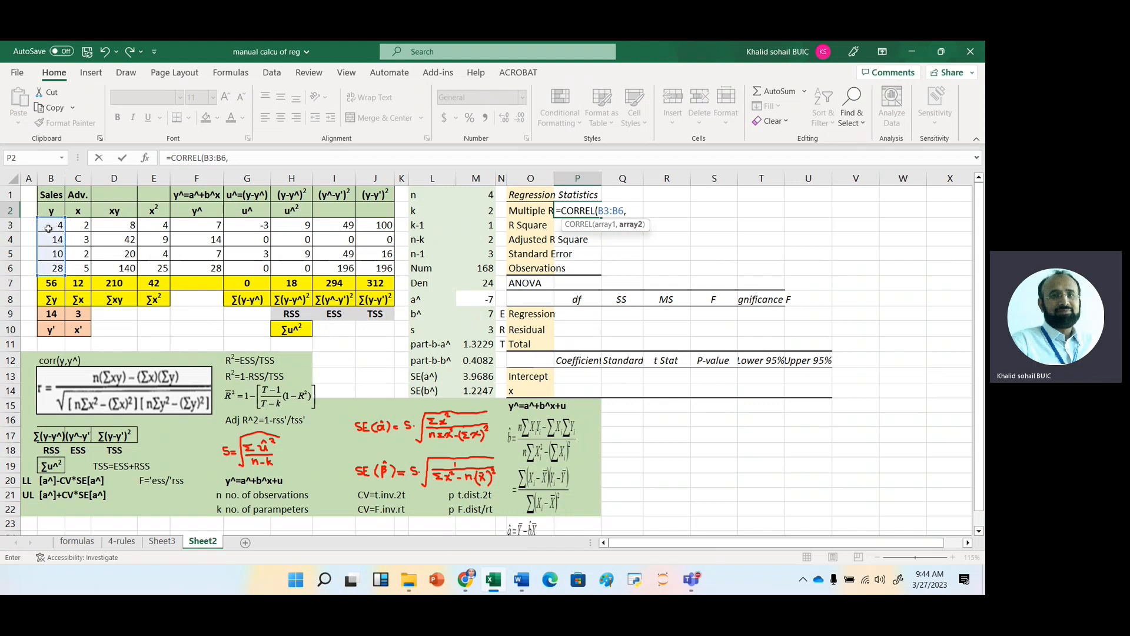
drag(205, 226, 206, 267)
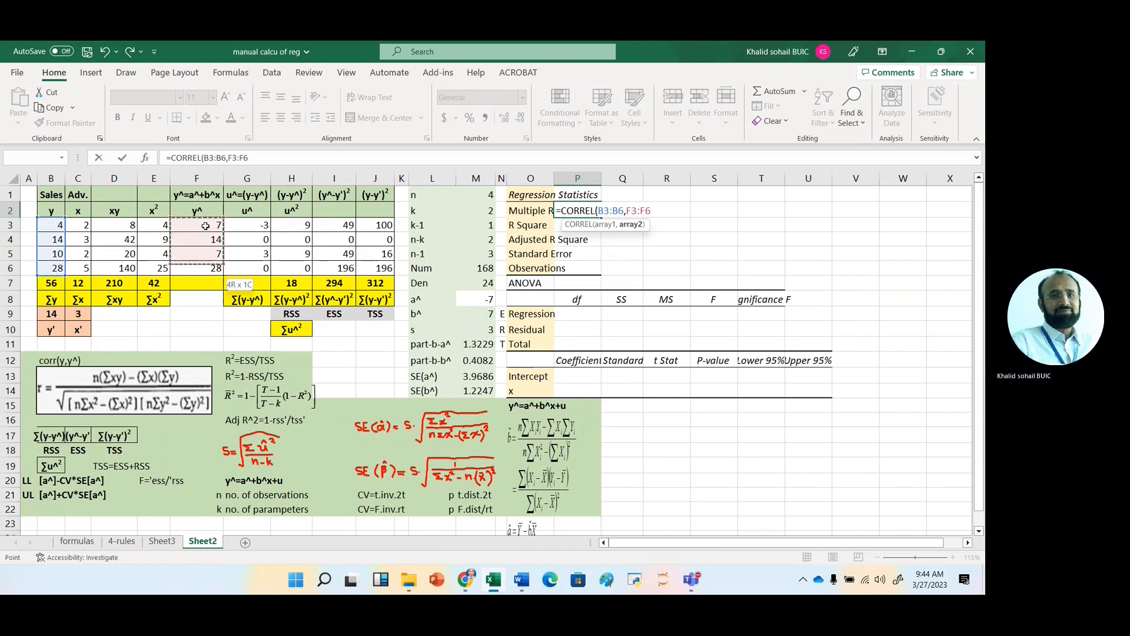
key(Tab)
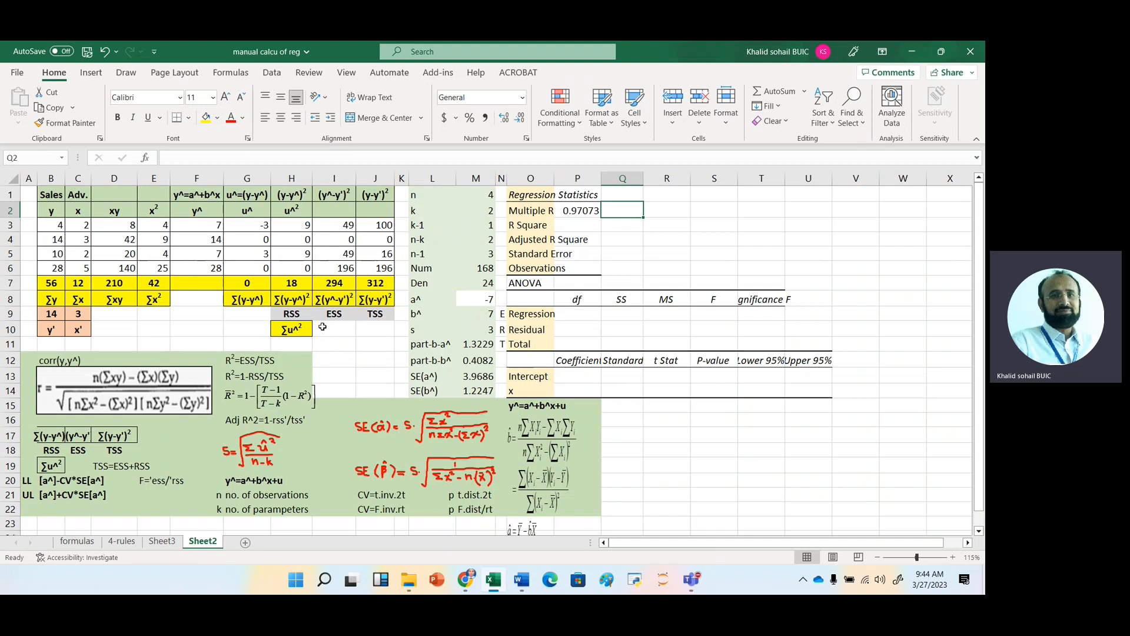
Link the Regression df in P9 to the k-1 value with =M3 and fill it down to the Total row.
click(578, 317)
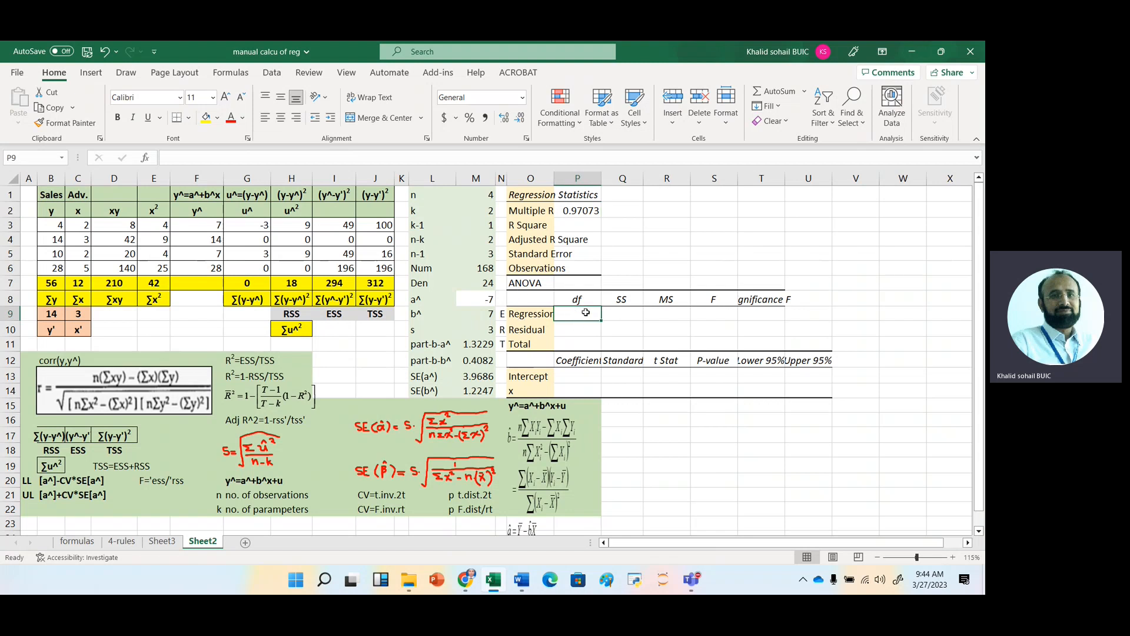
text(=)
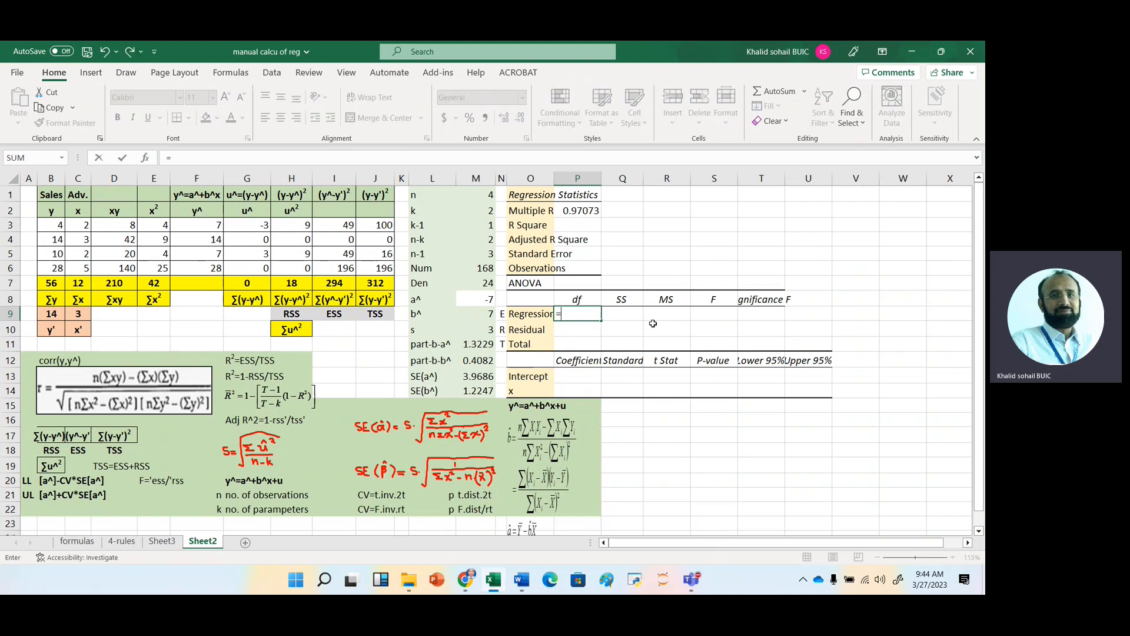
key(Up)
key(Up)
key(Up)
key(Up)
key(Up)
key(Up)
key(Left)
key(Left)
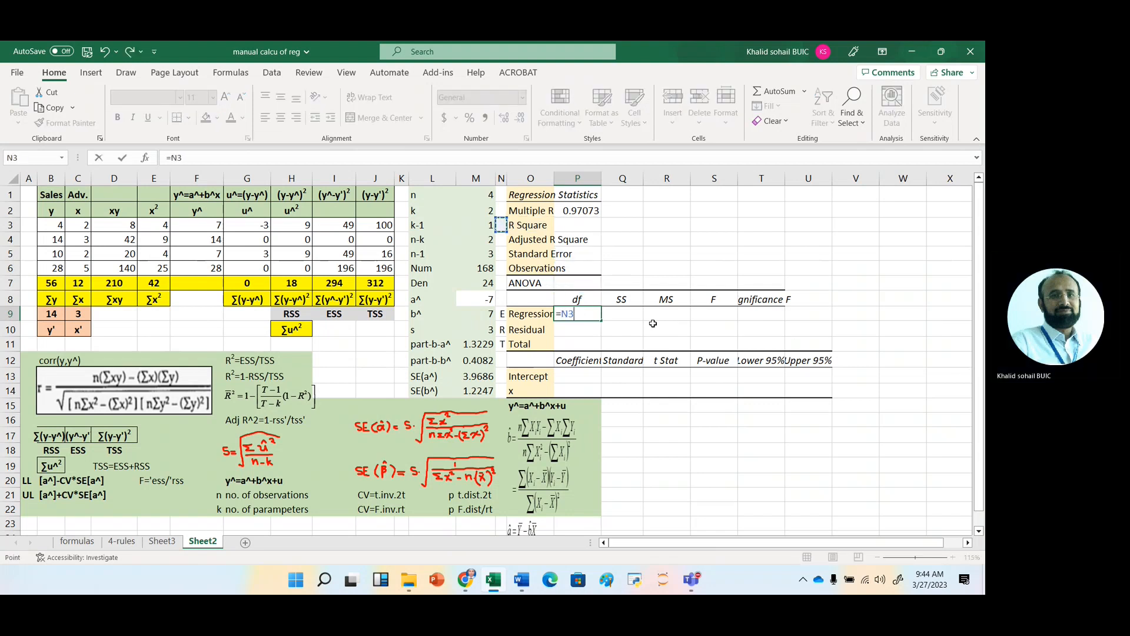
key(Left)
key(Return)
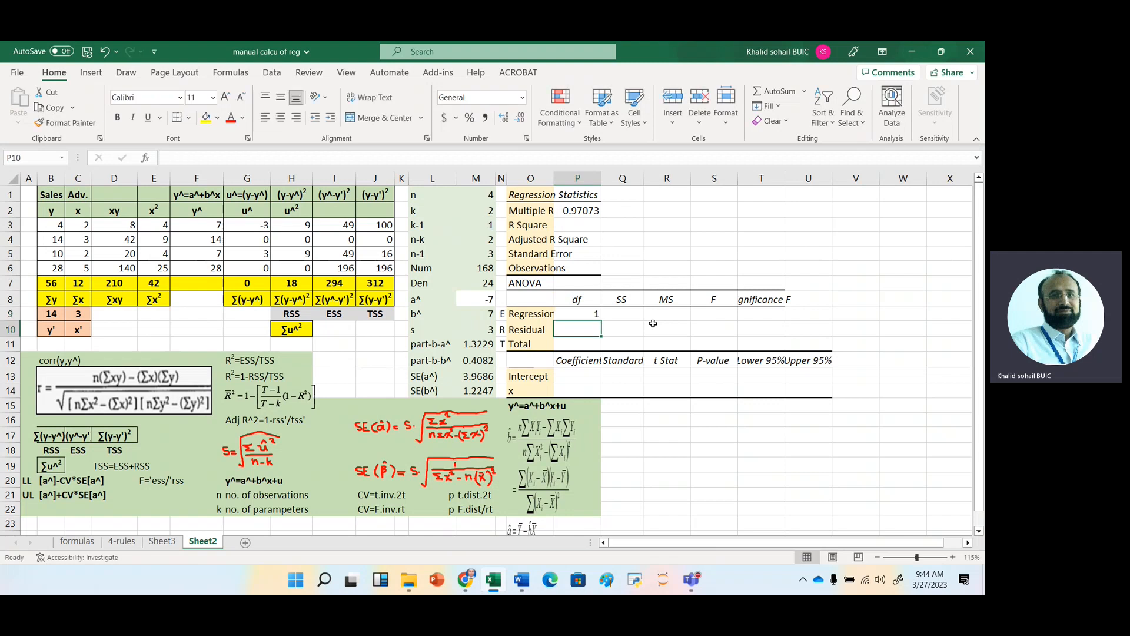
click(591, 314)
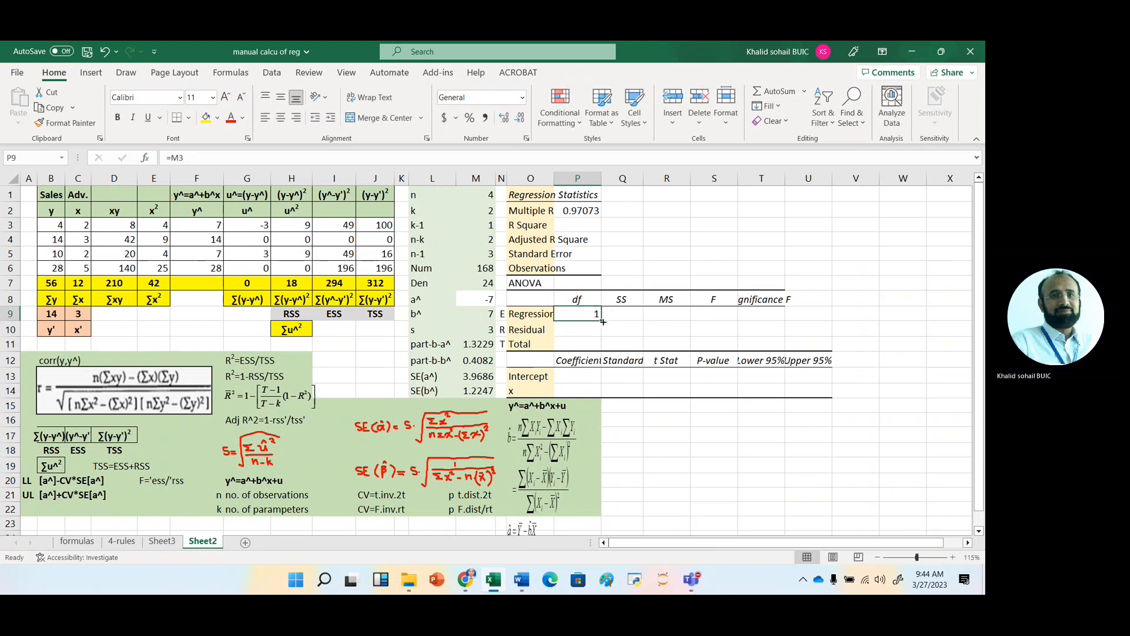
drag(603, 321, 604, 346)
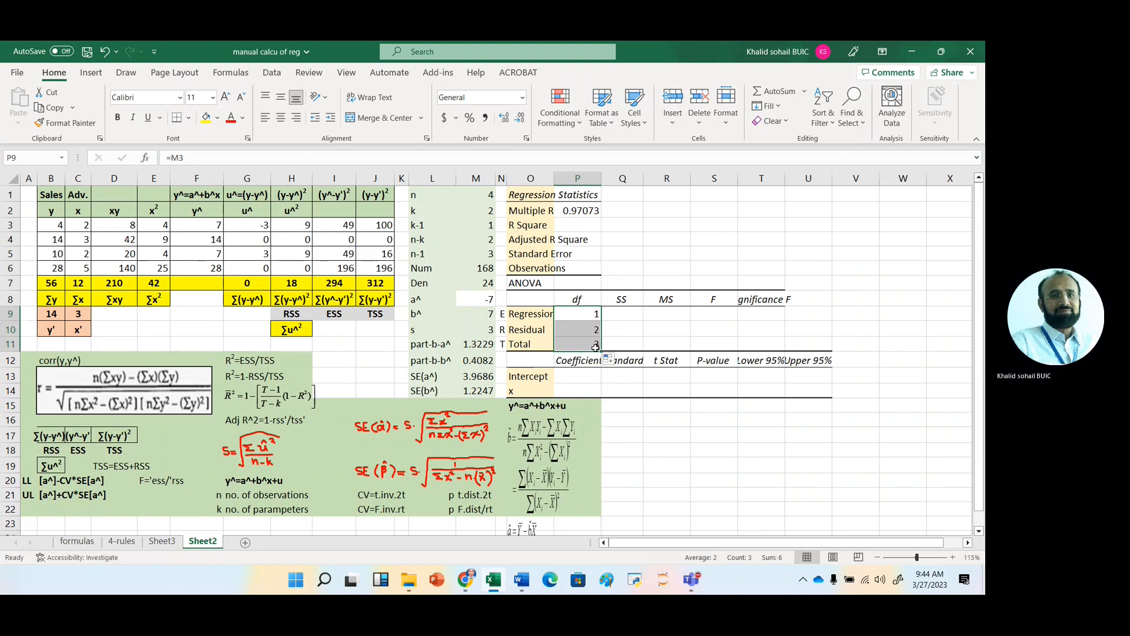
click(593, 345)
Fill the ANOVA SS column by linking Q9 to =I7 for Regression, Q10 to =H7 for Residual and Q11 to =J7 for Total.
click(627, 316)
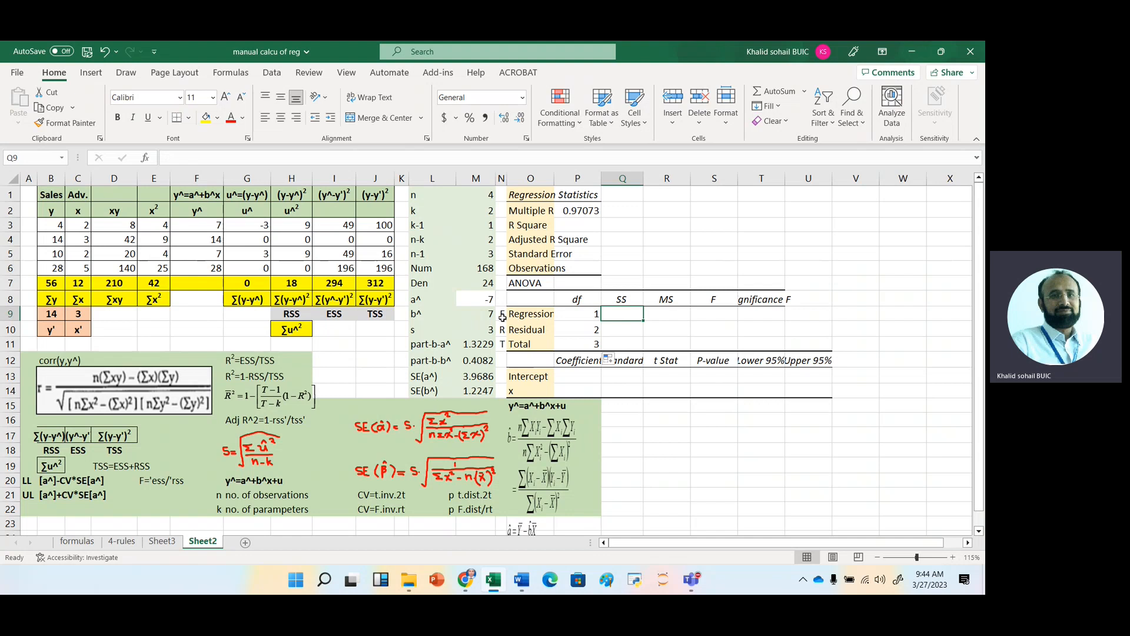
text(=)
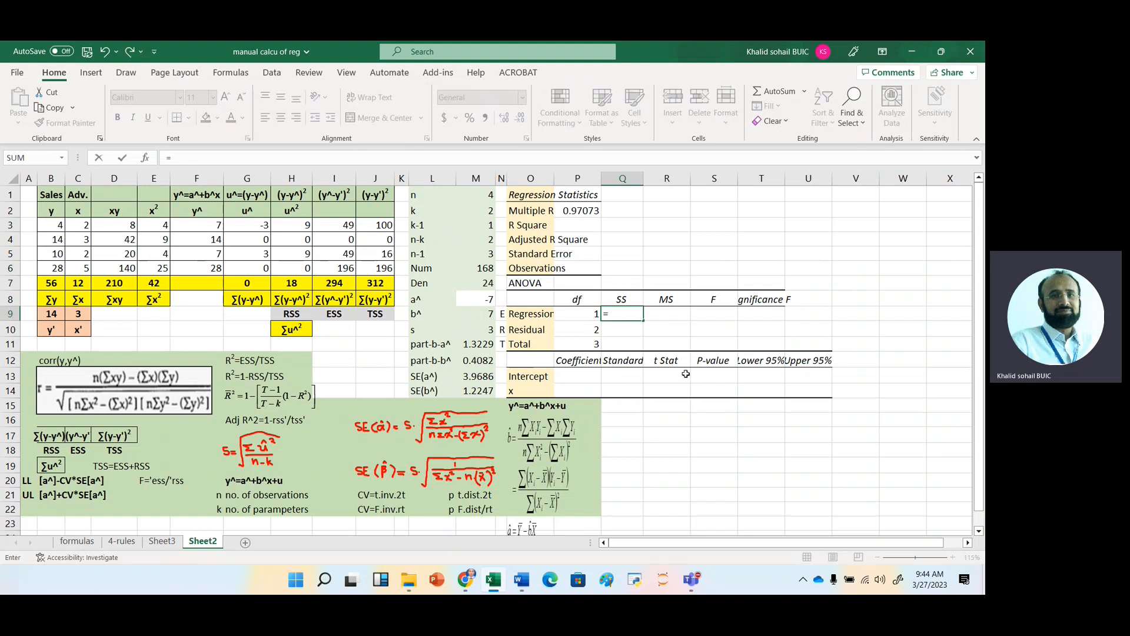
click(333, 284)
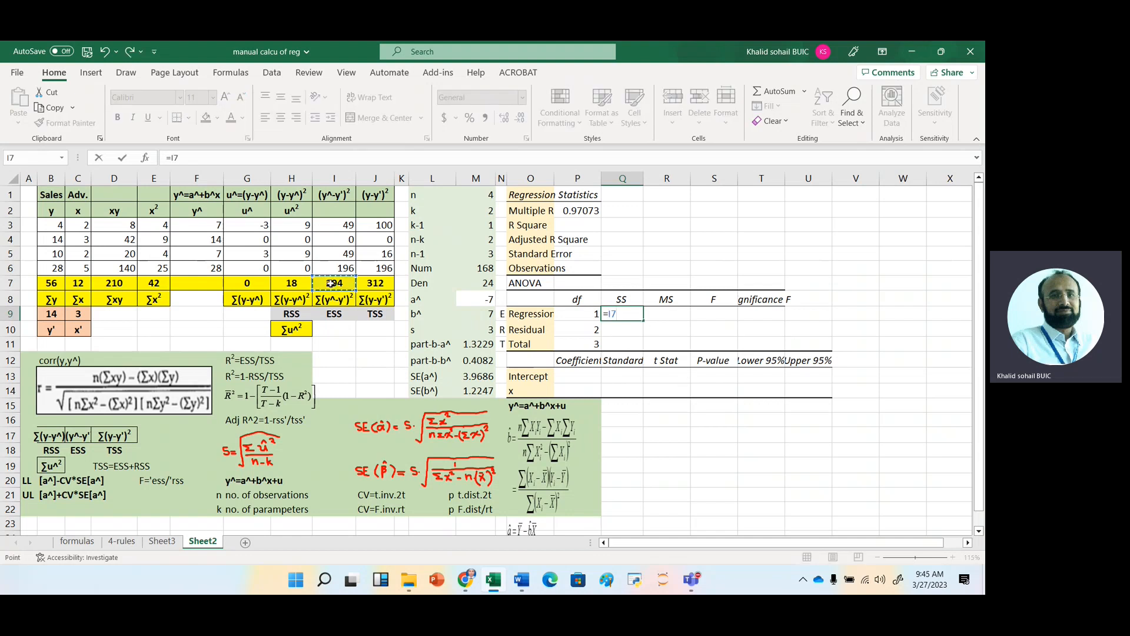
key(Return)
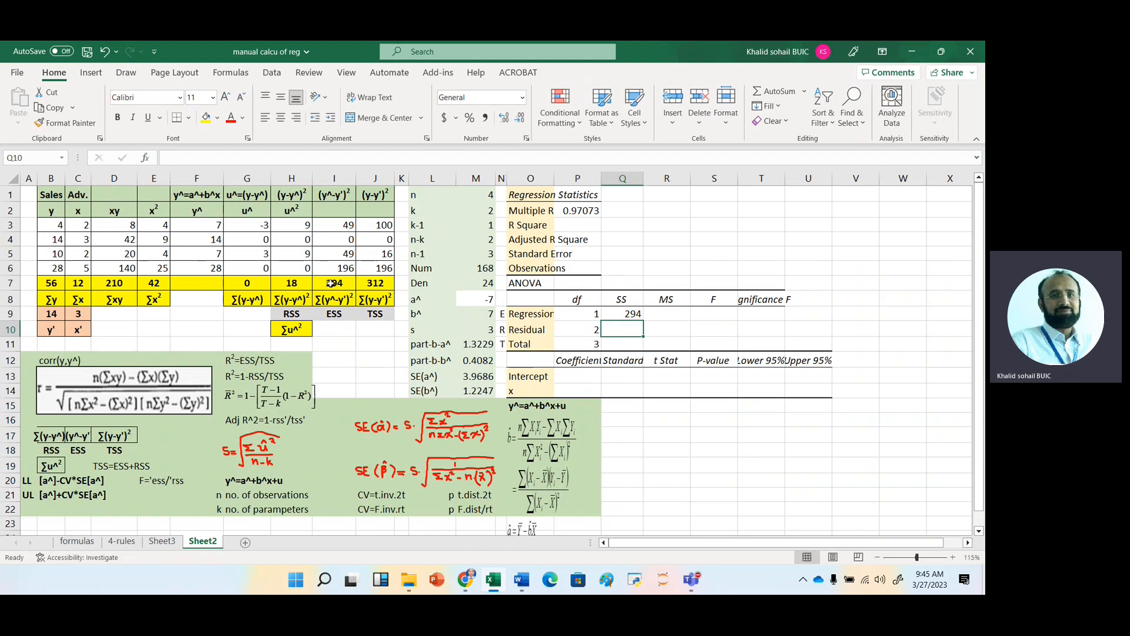
text(=)
click(286, 283)
key(Return)
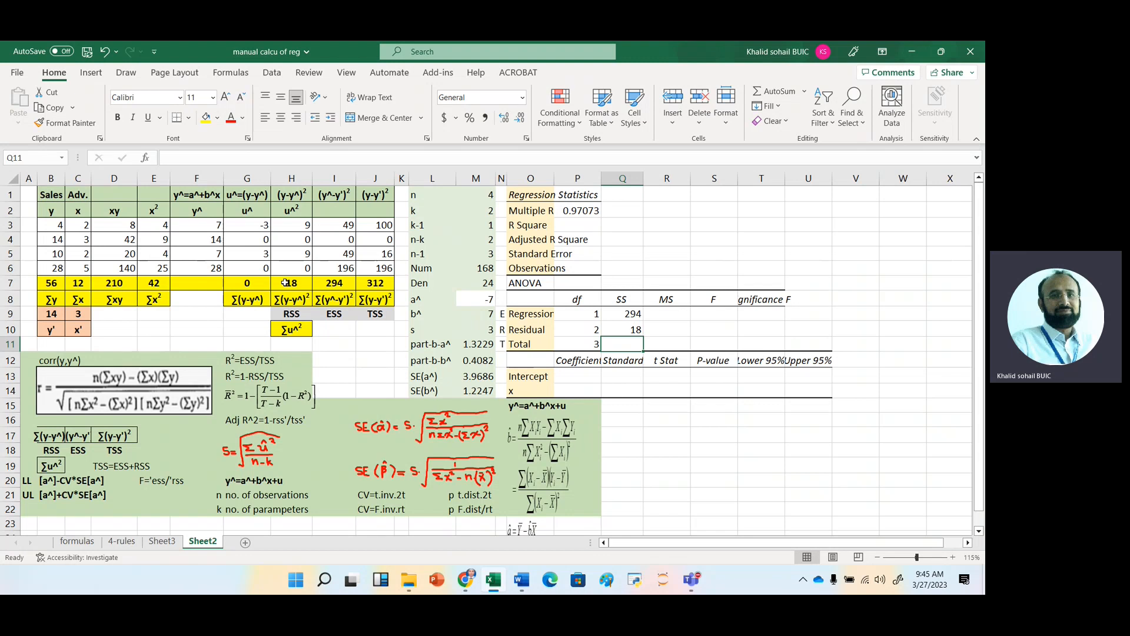
text(=)
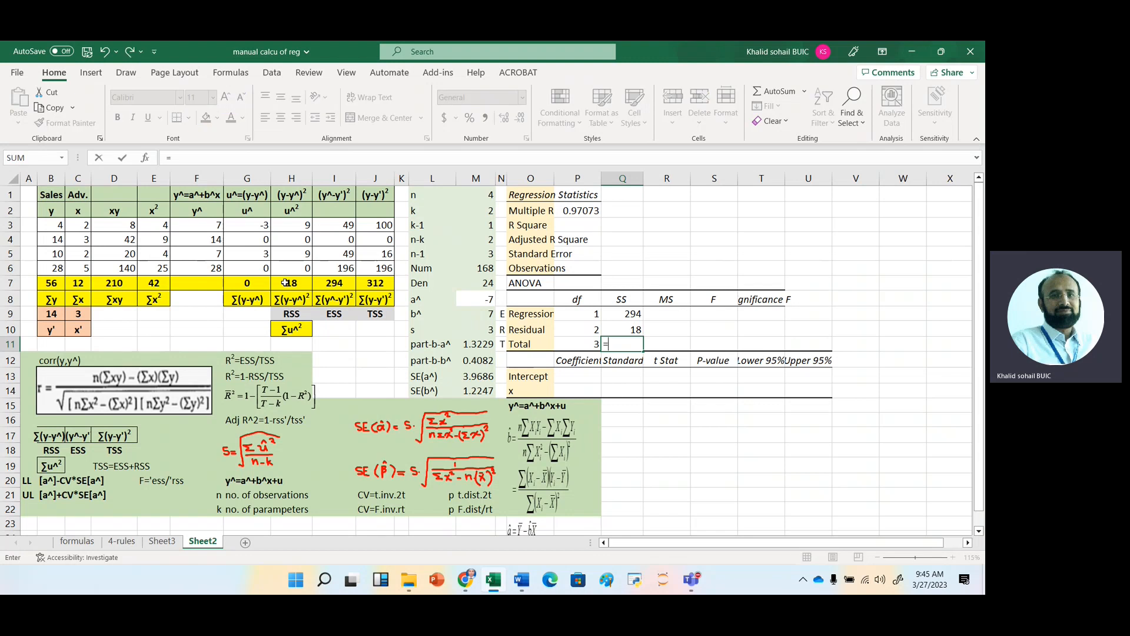
click(375, 283)
key(Return)
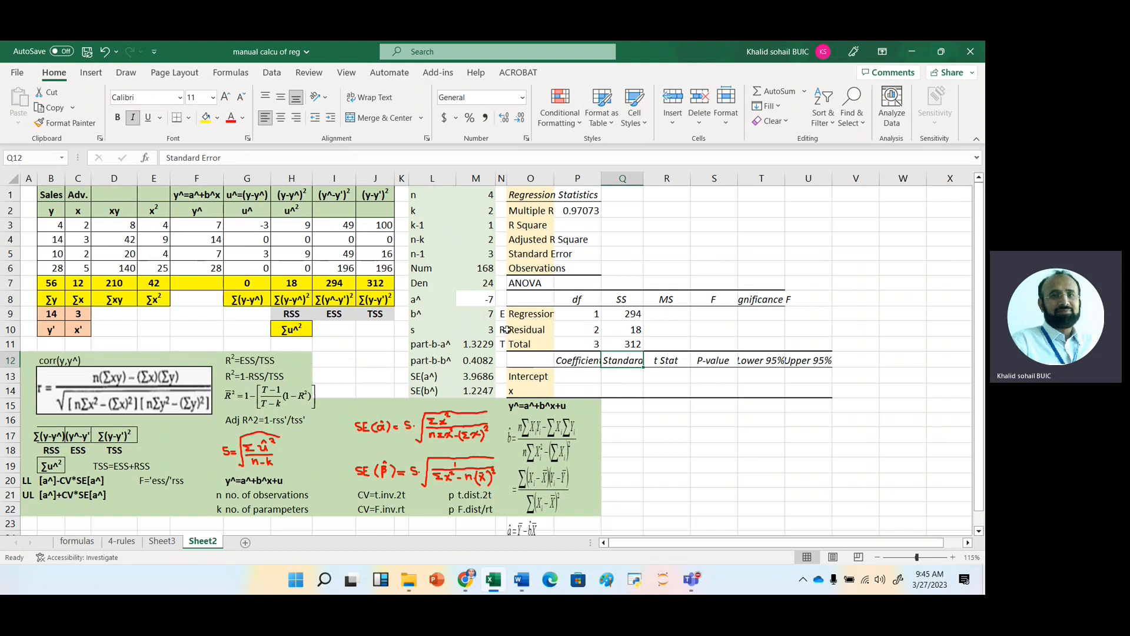
Calculate the Regression MS in R9 with =Q9/P9 and fill it down to the Total row.
click(670, 317)
click(670, 329)
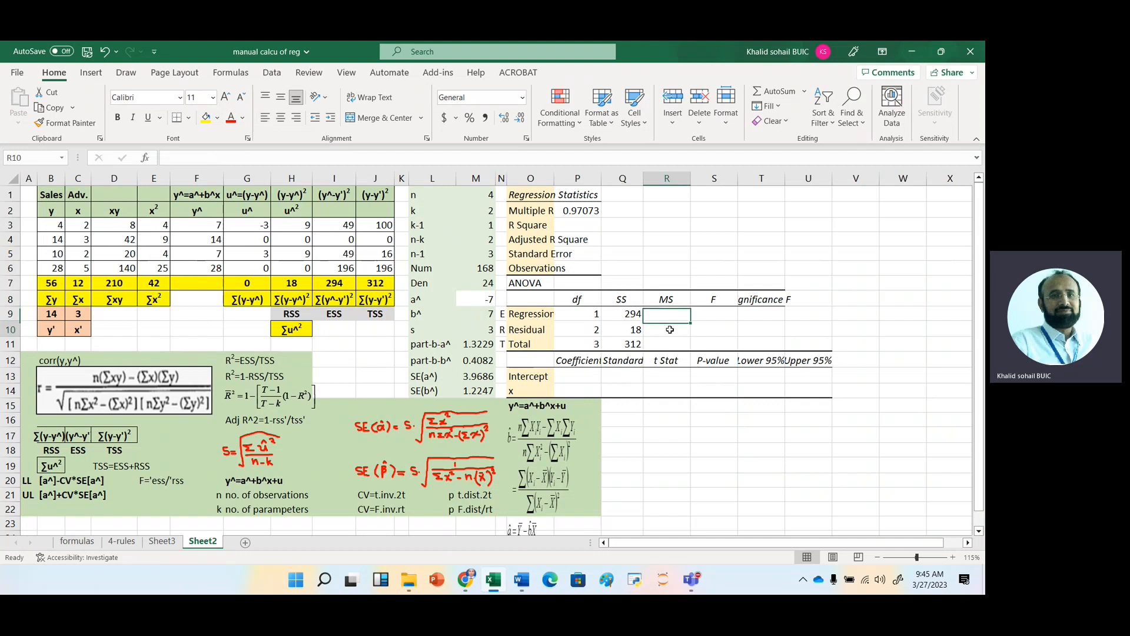
click(666, 346)
click(661, 316)
text(=)
key(Left)
text(/)
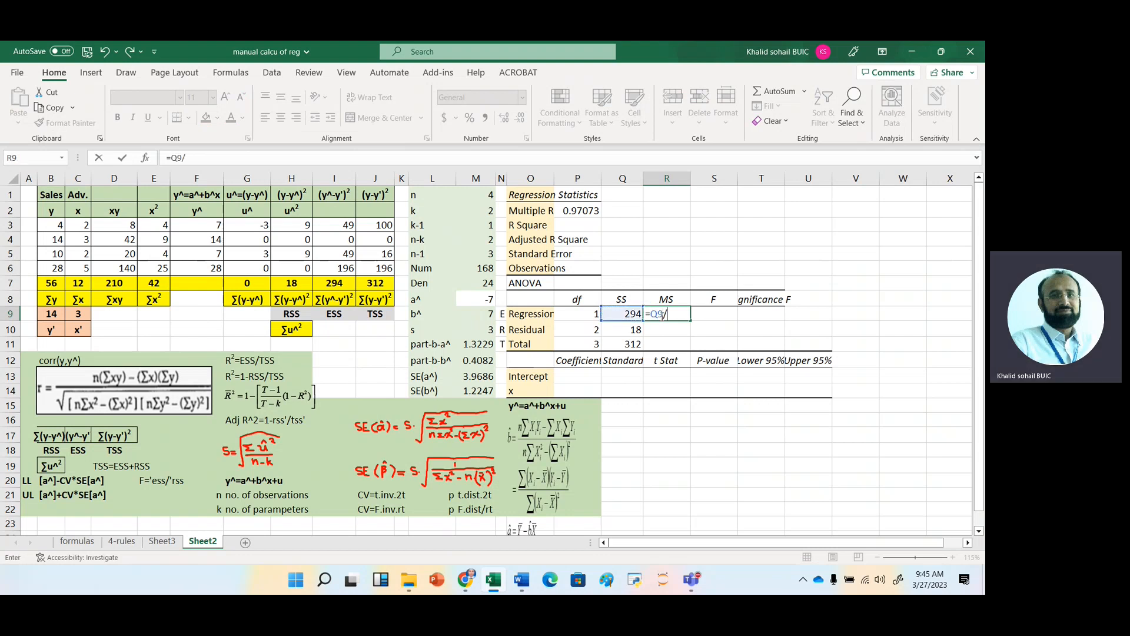
key(Left)
key(Left)
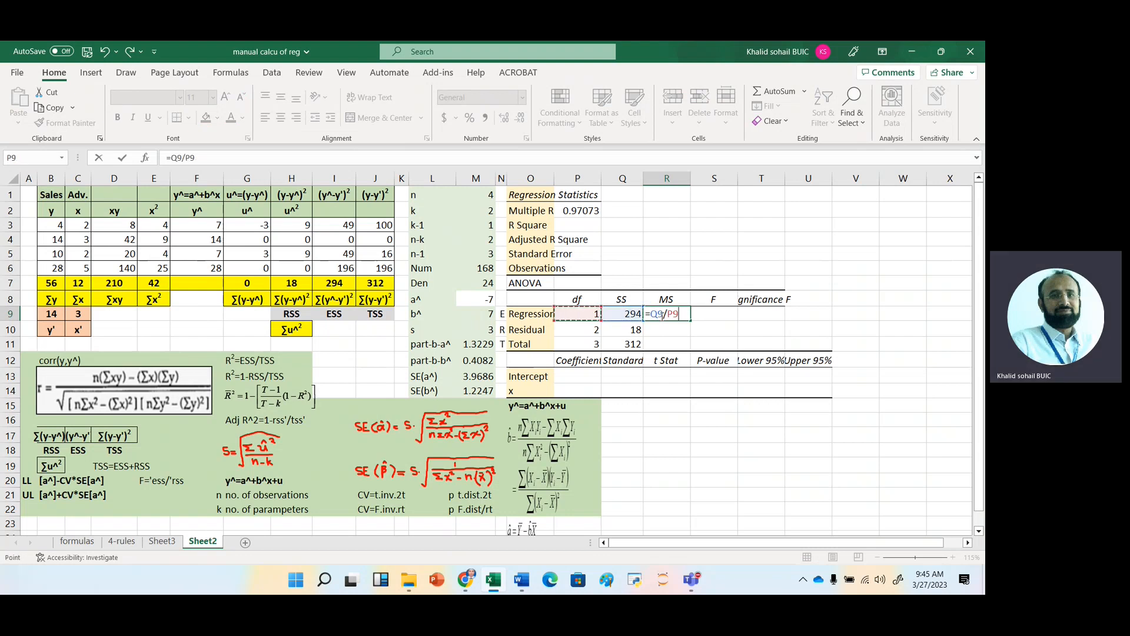
key(Return)
click(670, 314)
drag(691, 321, 696, 347)
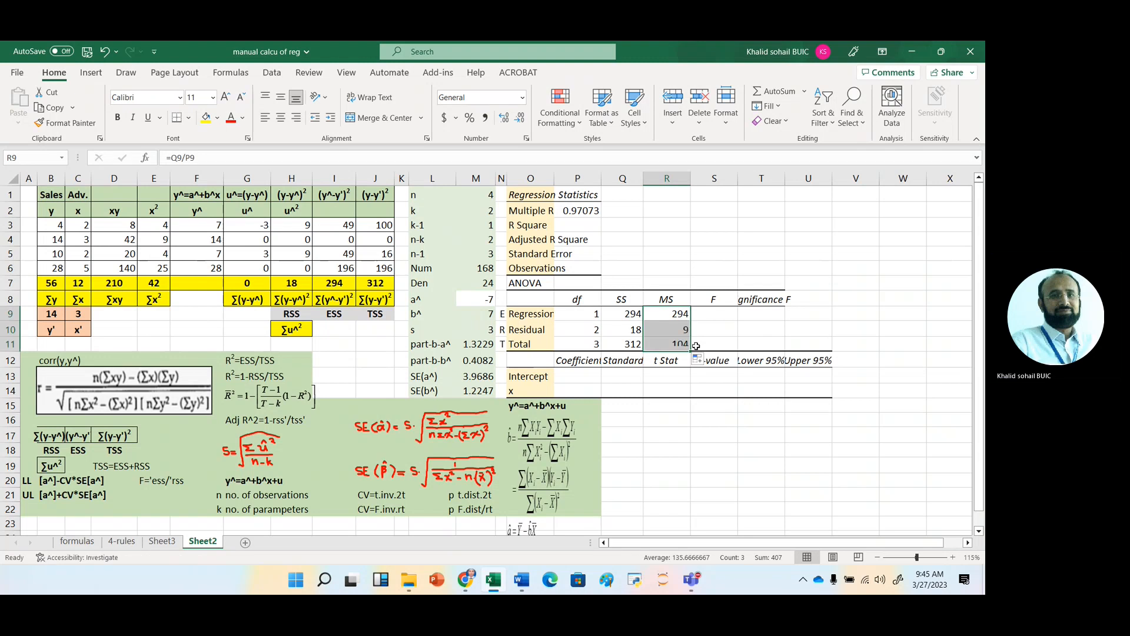
click(671, 321)
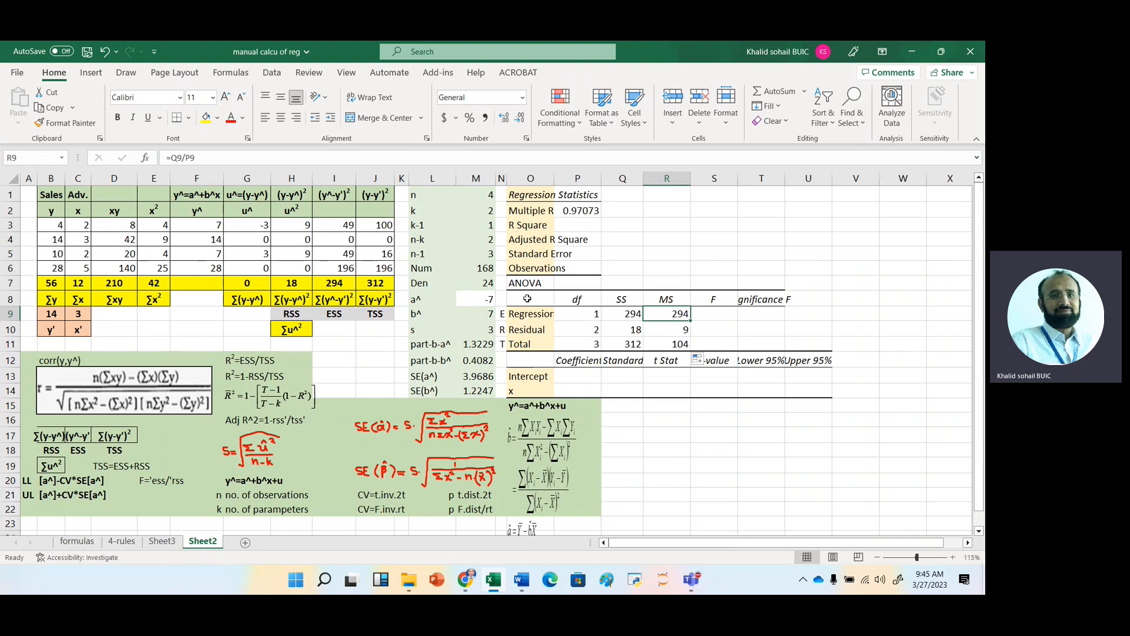
Calculate the F statistic in S9 with the formula =R9/R10.
click(720, 312)
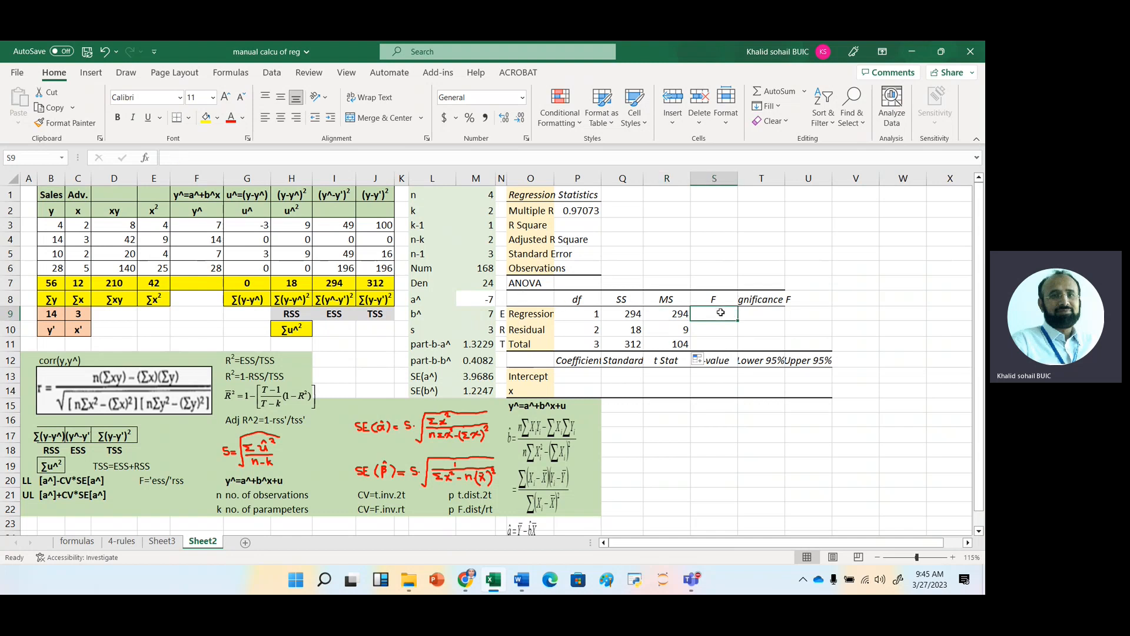
text(=)
key(Left)
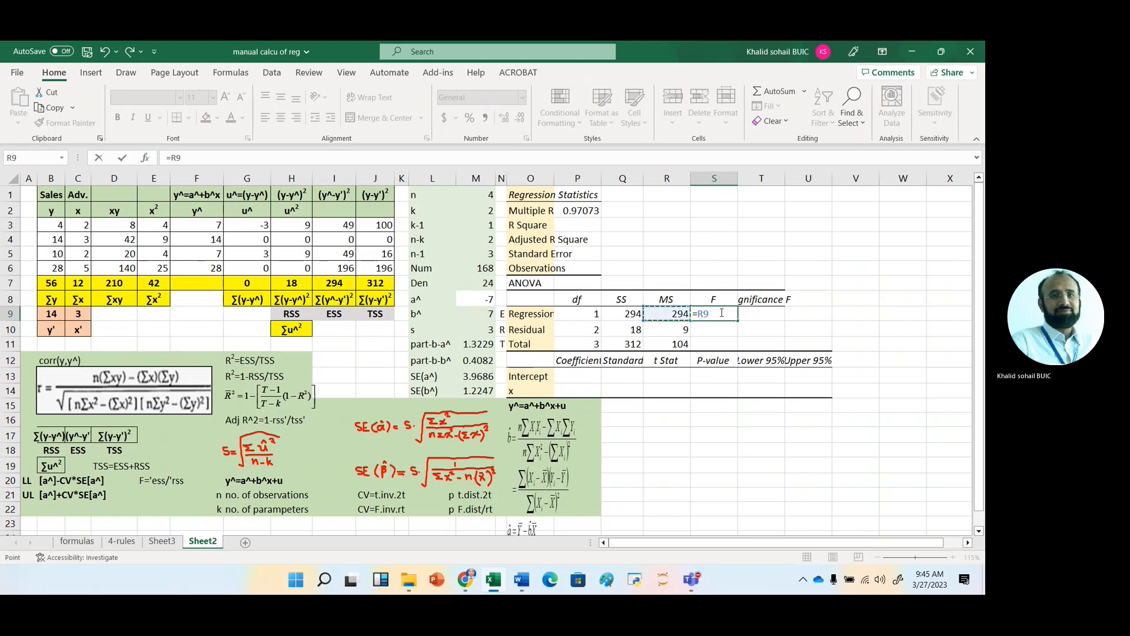
text(/)
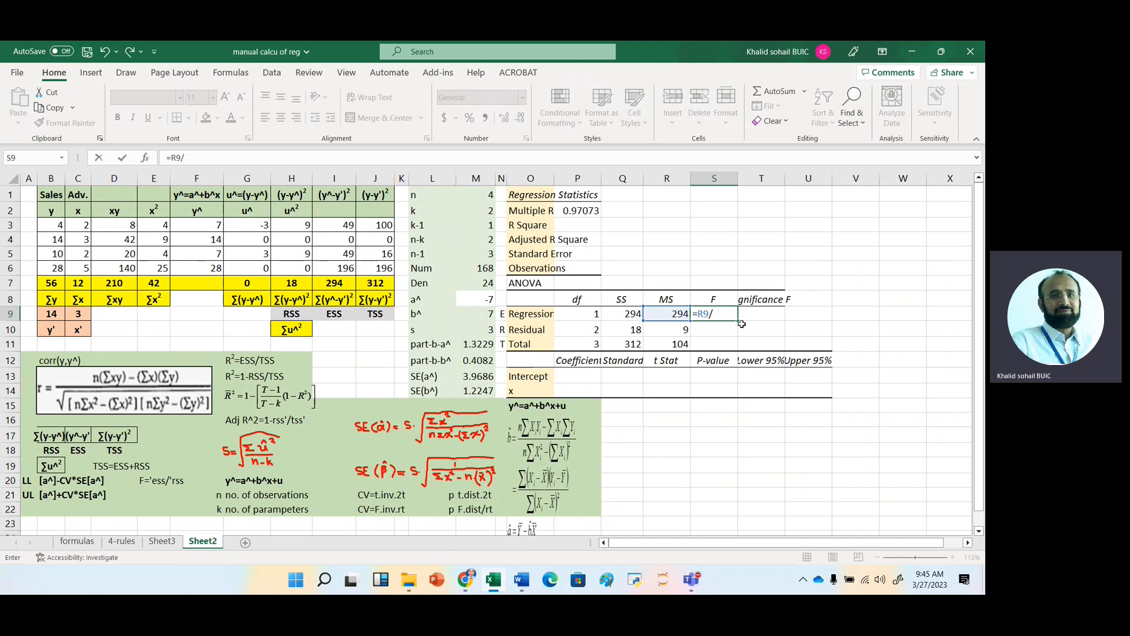
click(670, 329)
key(Return)
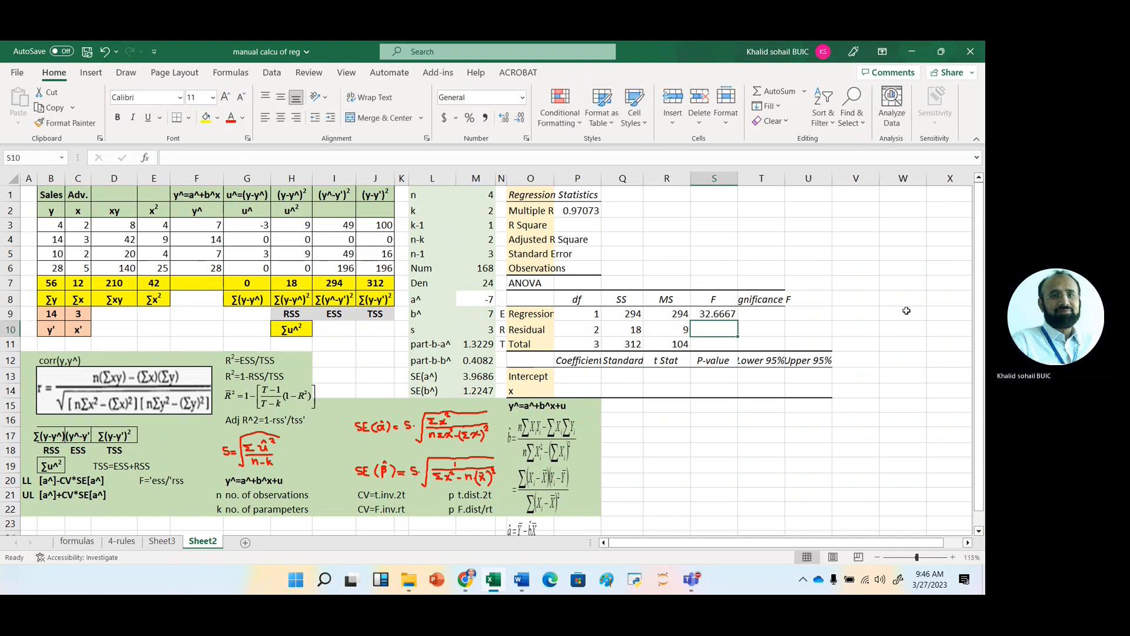
click(723, 312)
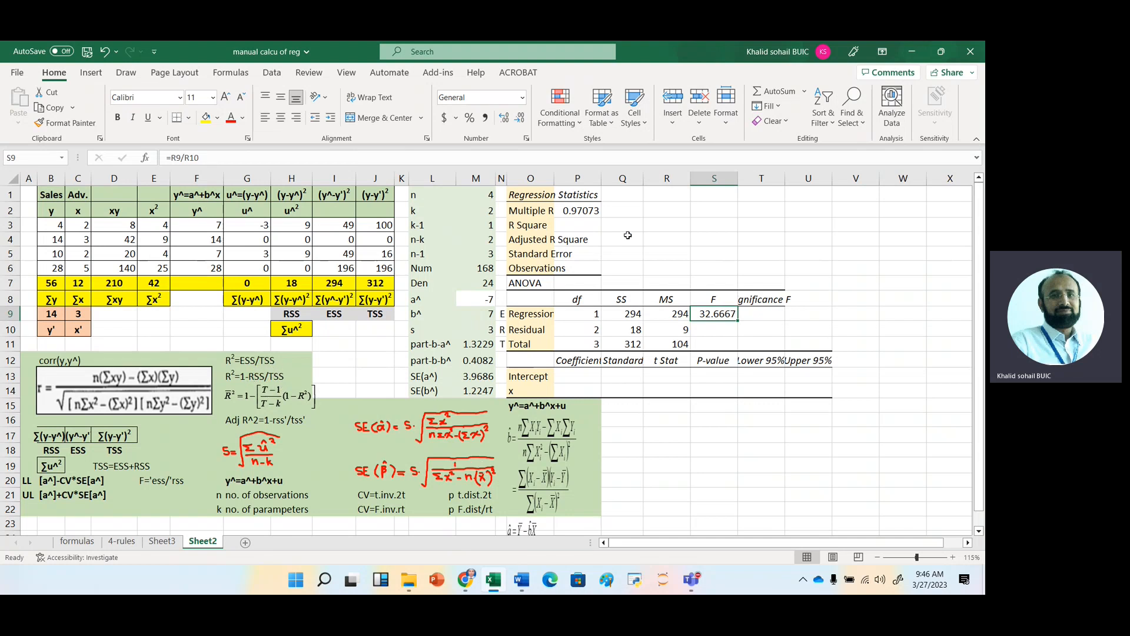
Calculate R Square in P3 as ESS/TSS with the formula =Q9/Q11.
click(578, 225)
text(=)
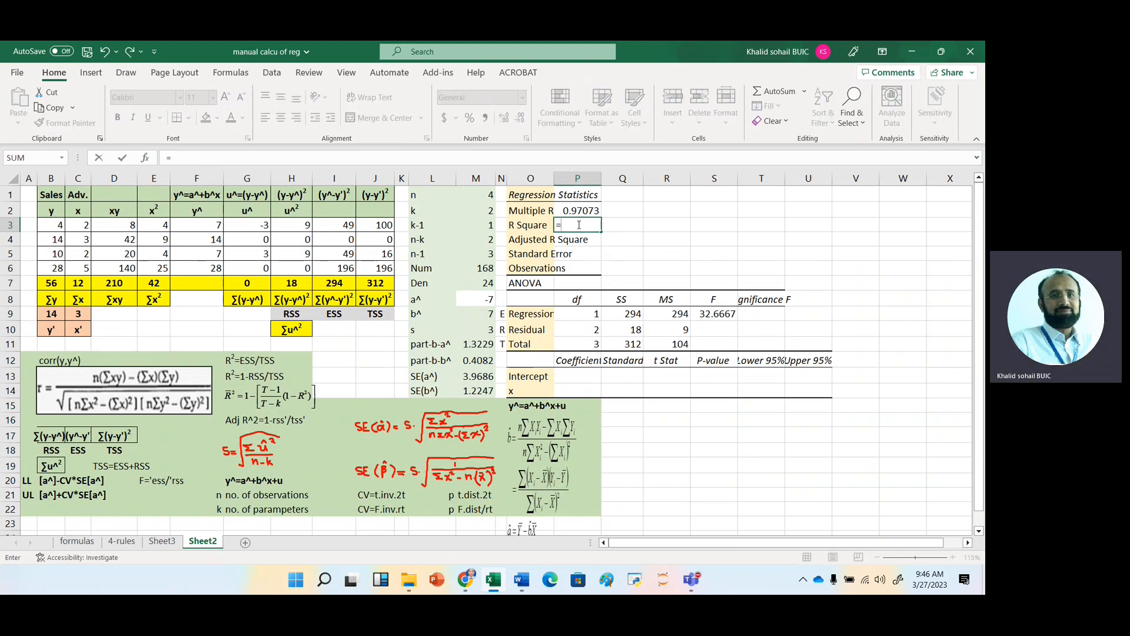
key(Down)
key(Down)
key(Down)
key(Down)
key(Down)
key(Down)
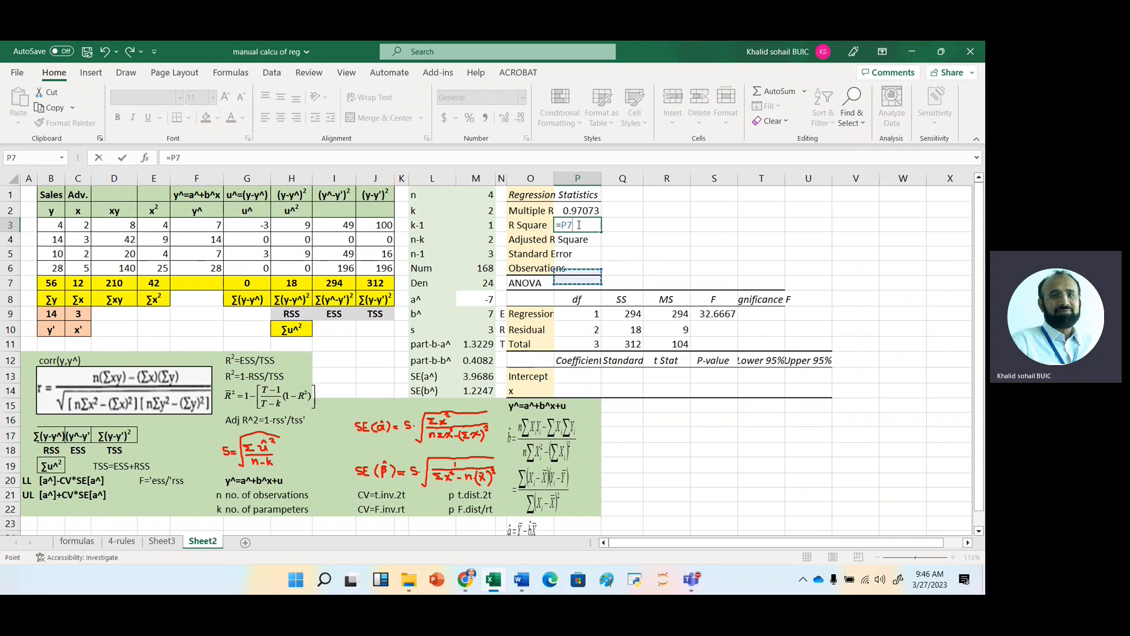
key(Right)
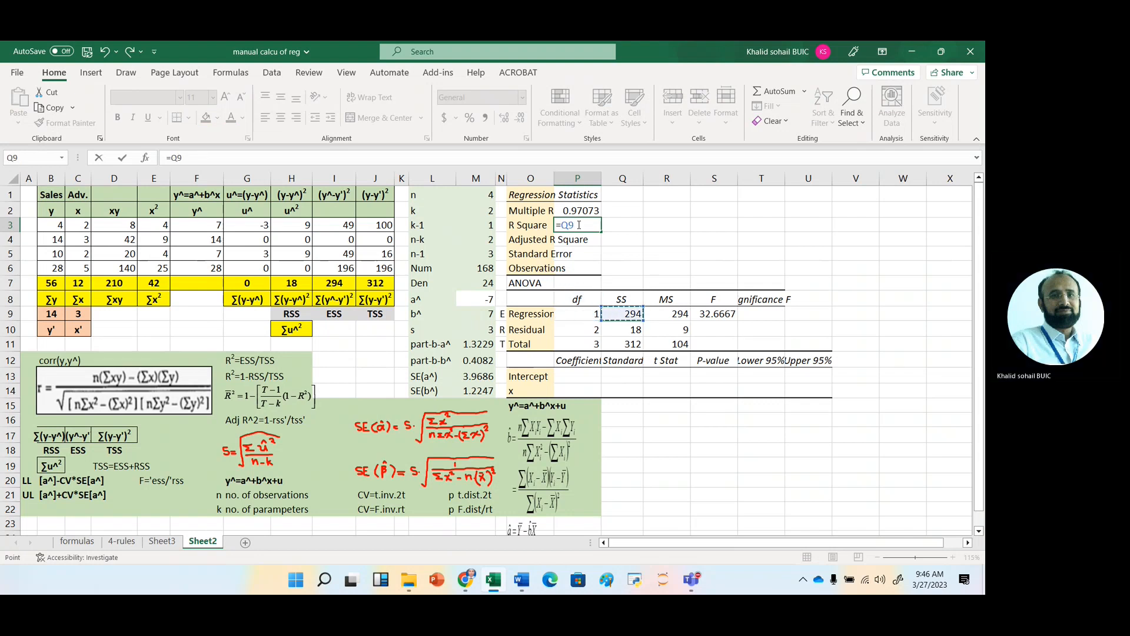
text(/)
key(Down)
key(Down)
key(Down)
key(Down)
key(Down)
key(Down)
key(Down)
key(Down)
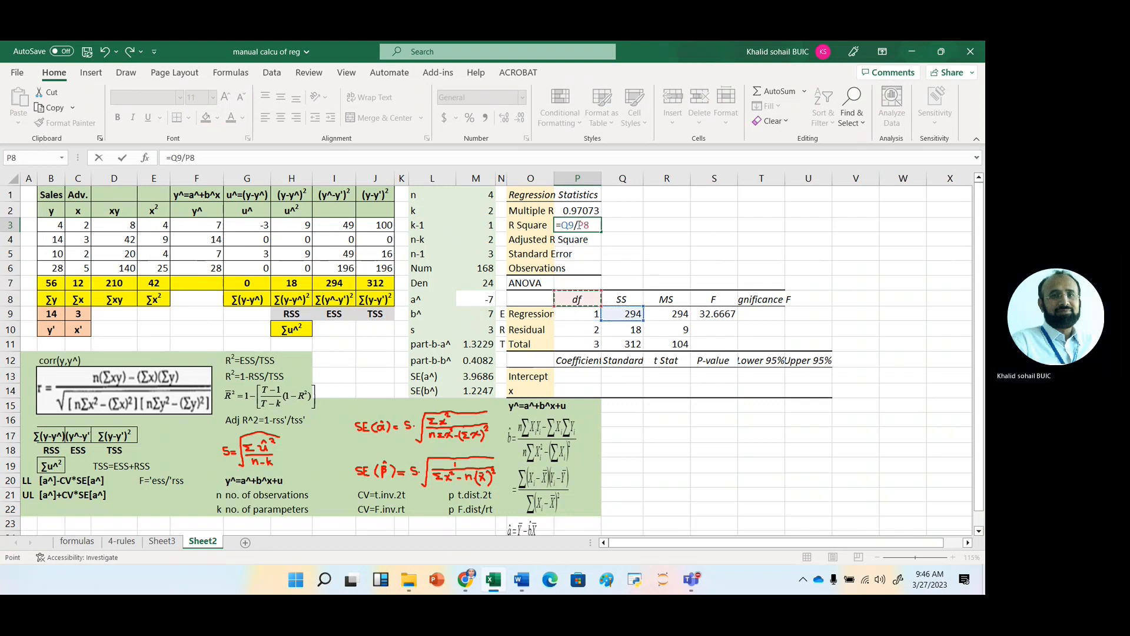
key(Right)
key(Tab)
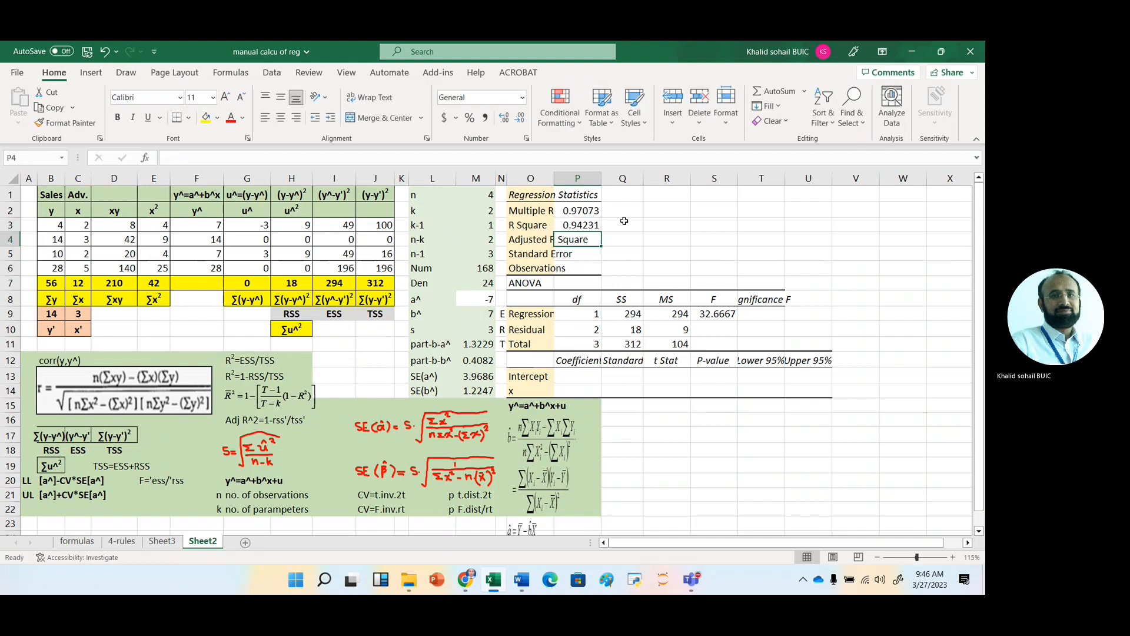
Calculate R Square by the alternative 1-RSS/TSS method in Q3 with the formula =1-Q10/Q11.
text(=1)
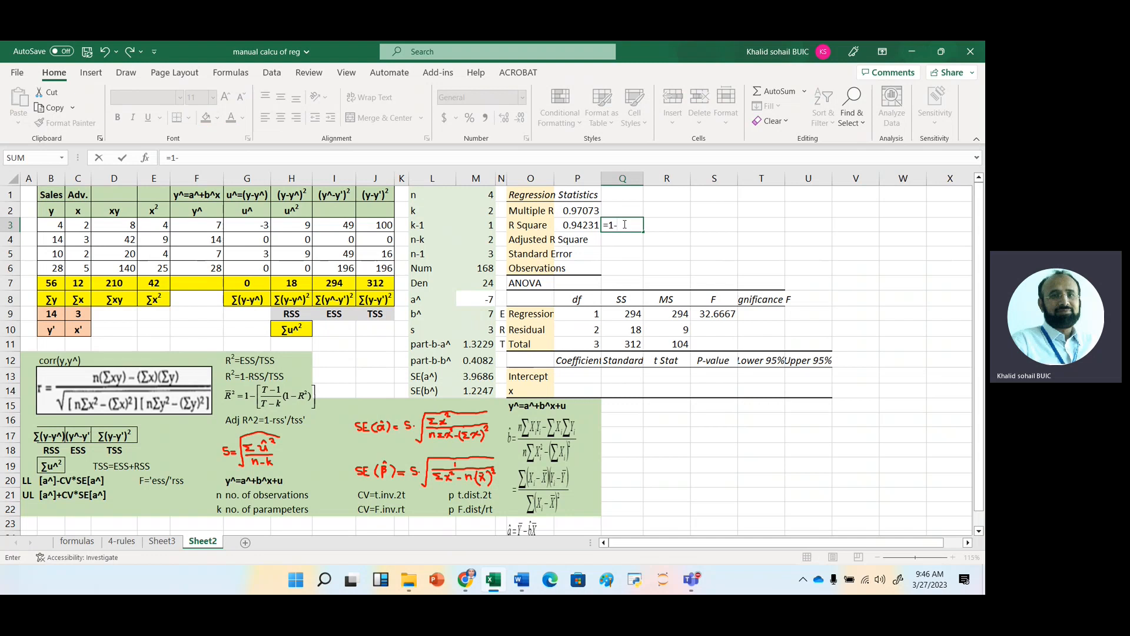
text(-)
click(628, 330)
text(/)
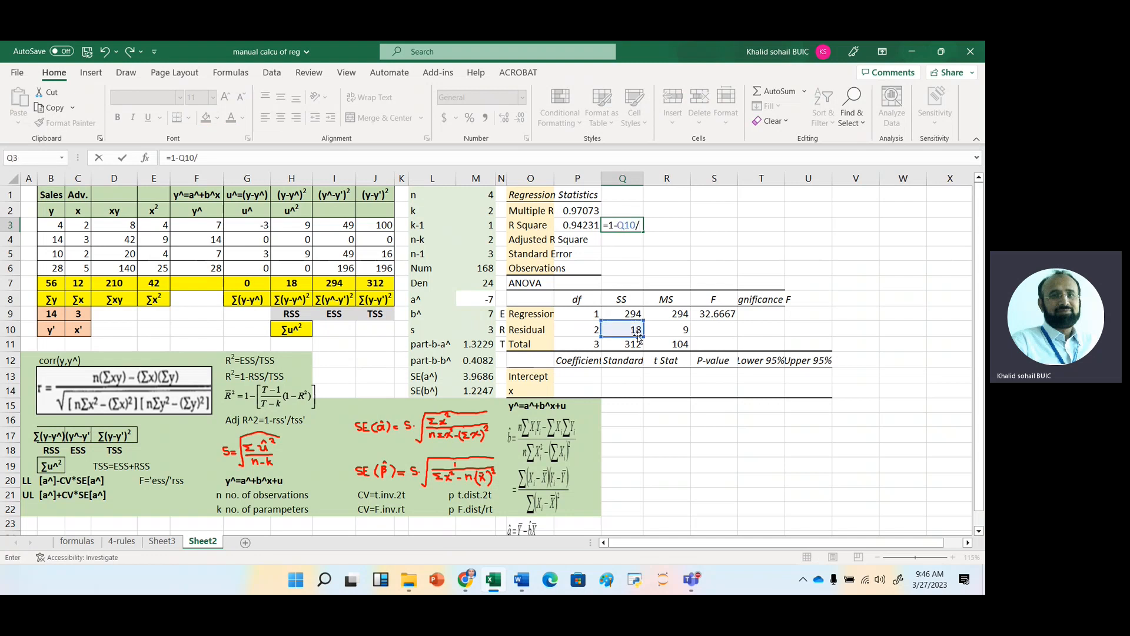
click(625, 344)
key(Return)
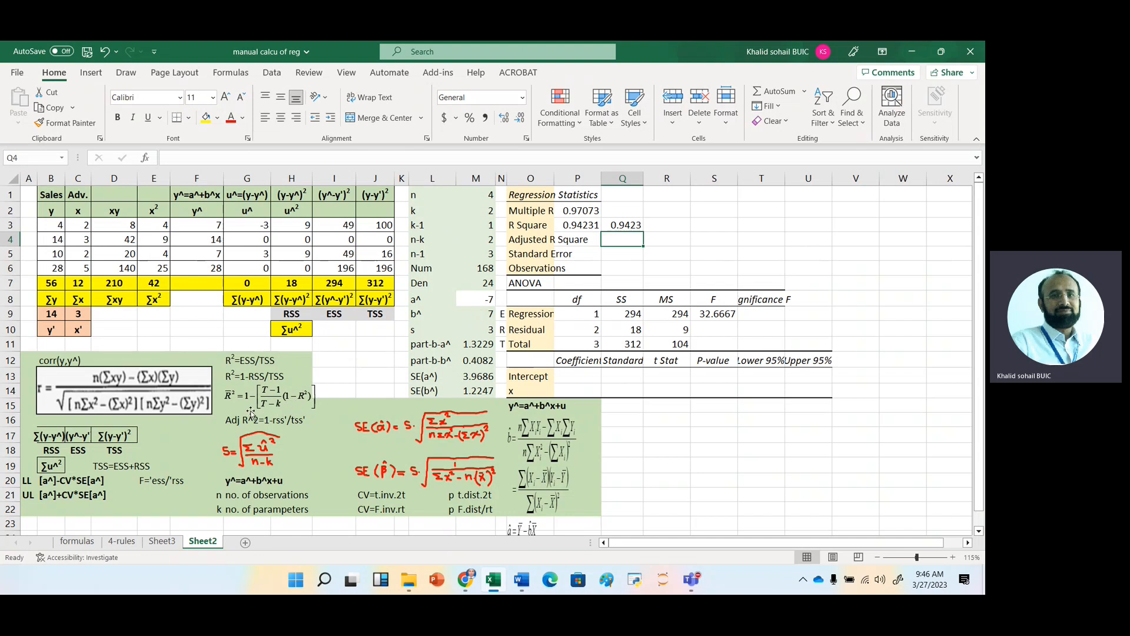
Calculate Adjusted R Square in Q4 with the formula =1-M5/M4*(1-Q3).
text(=1-)
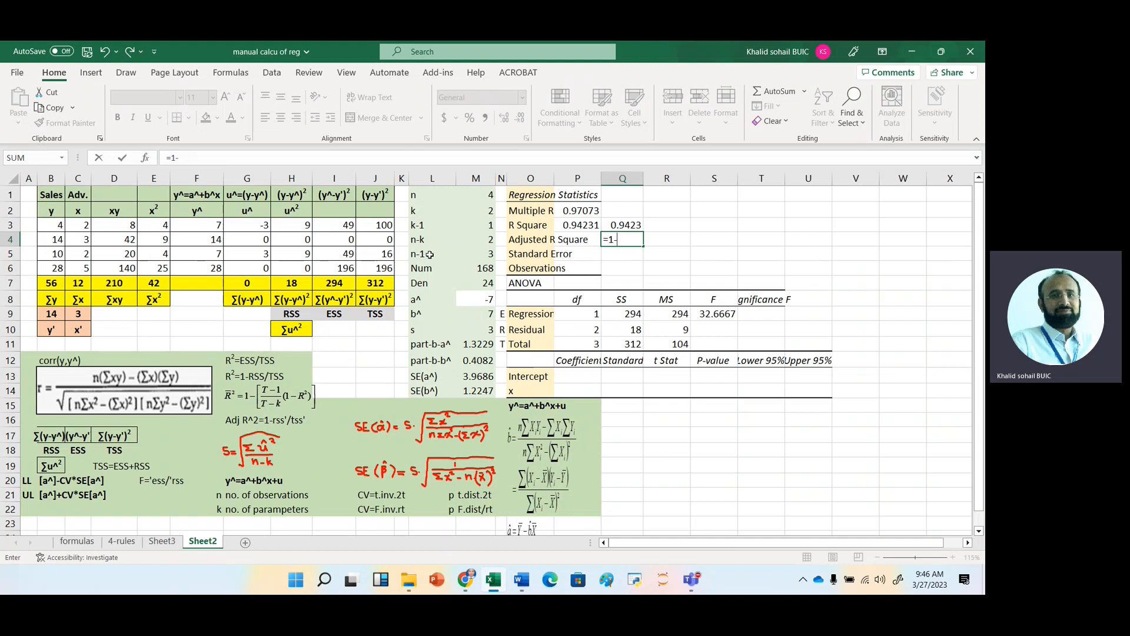
click(490, 254)
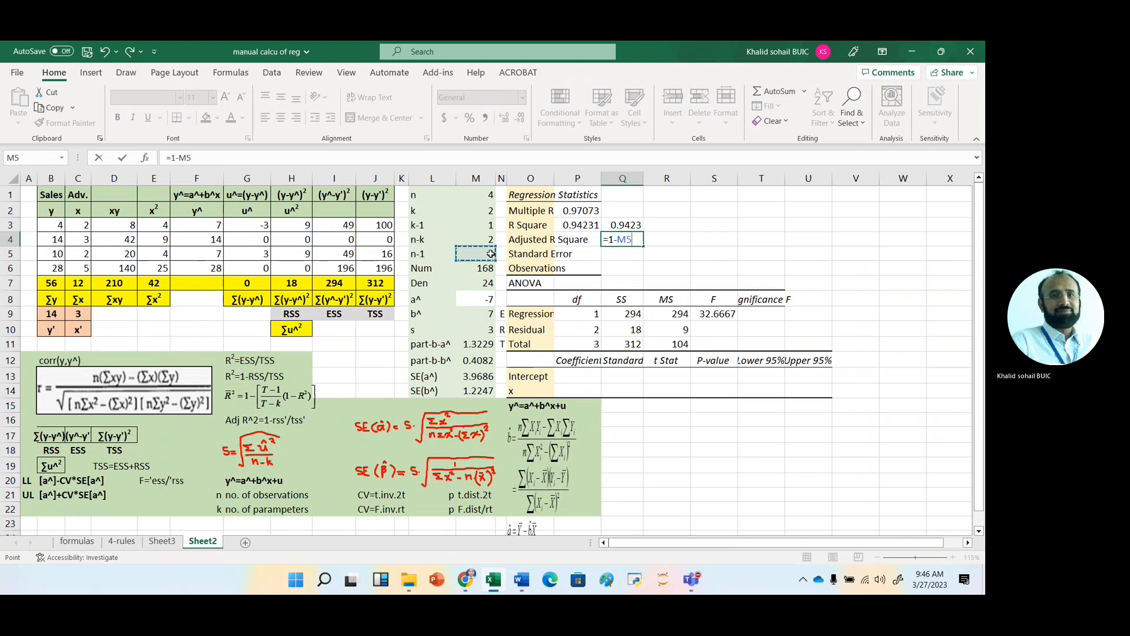
text(/)
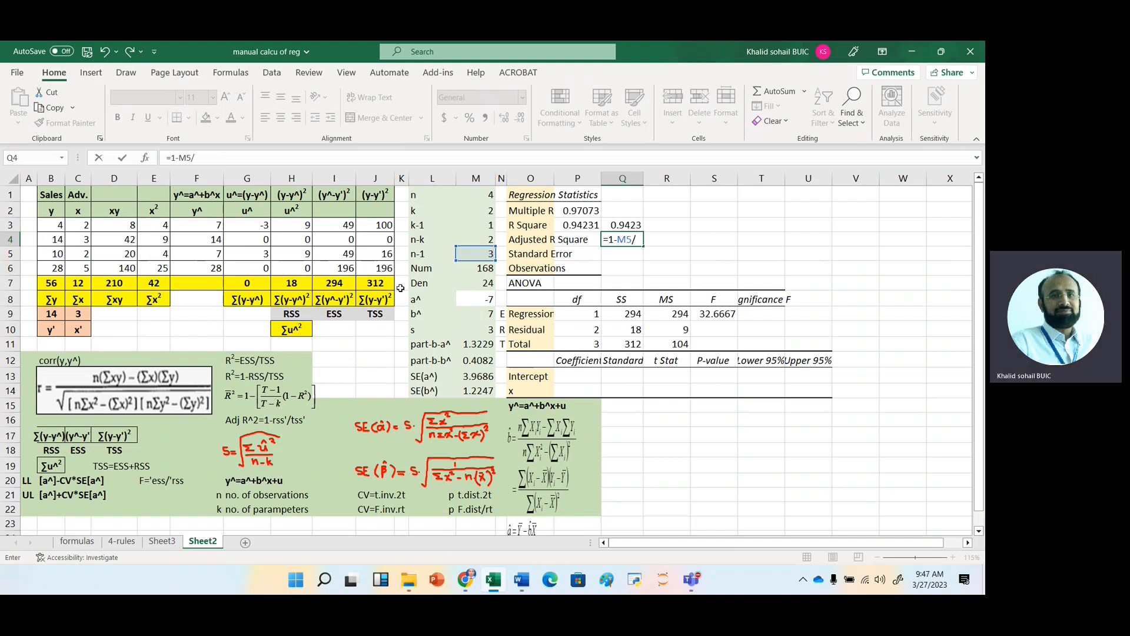
click(493, 240)
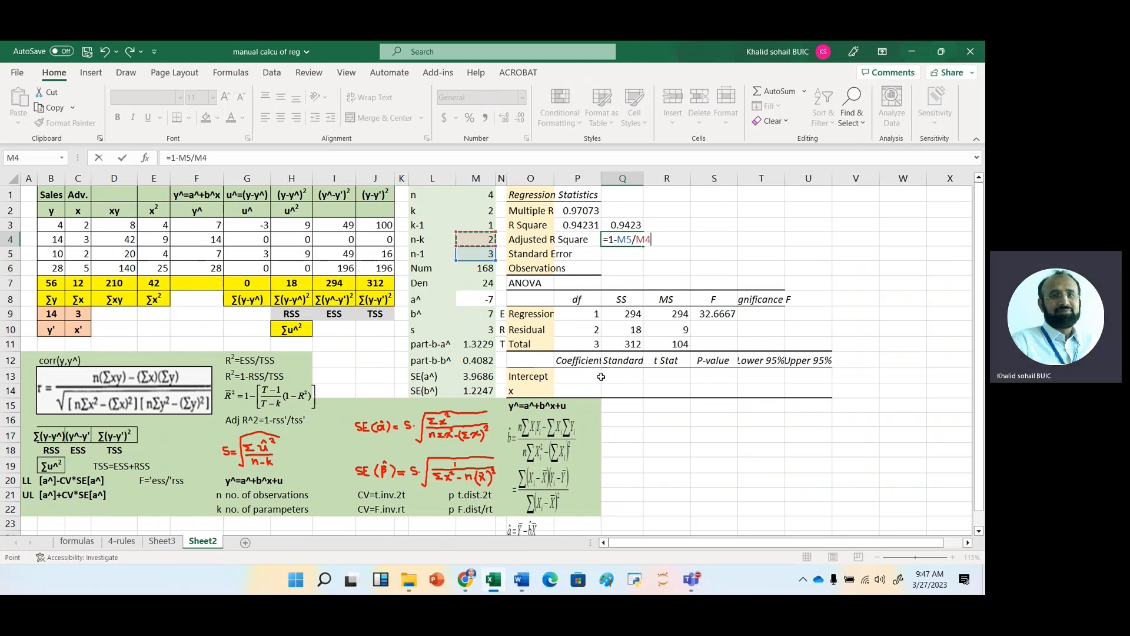
text(*)
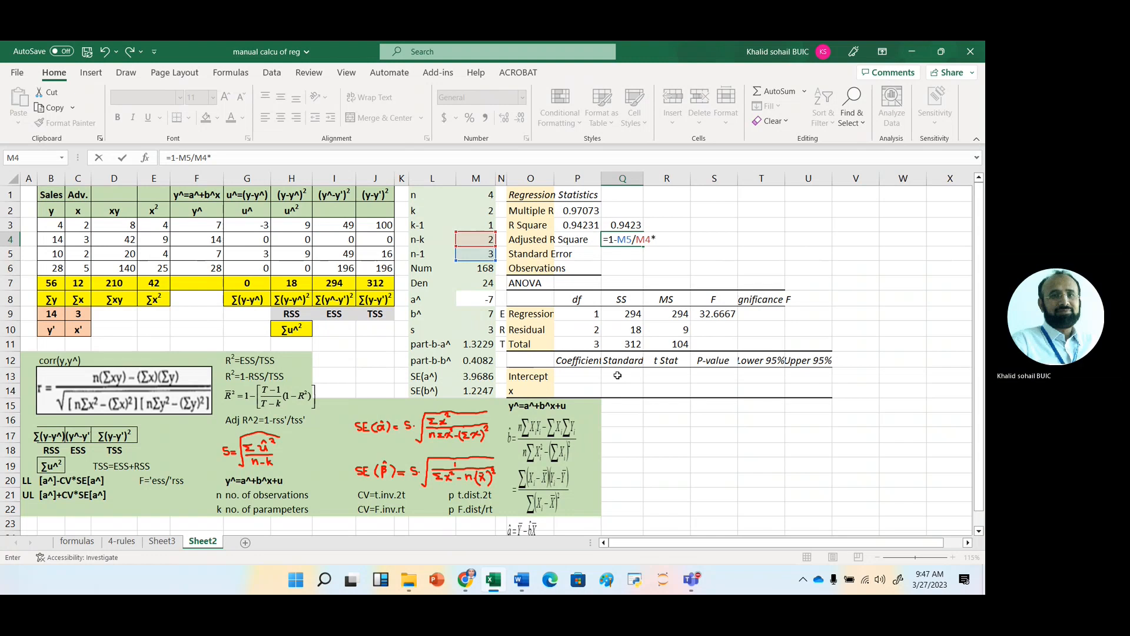
text(()
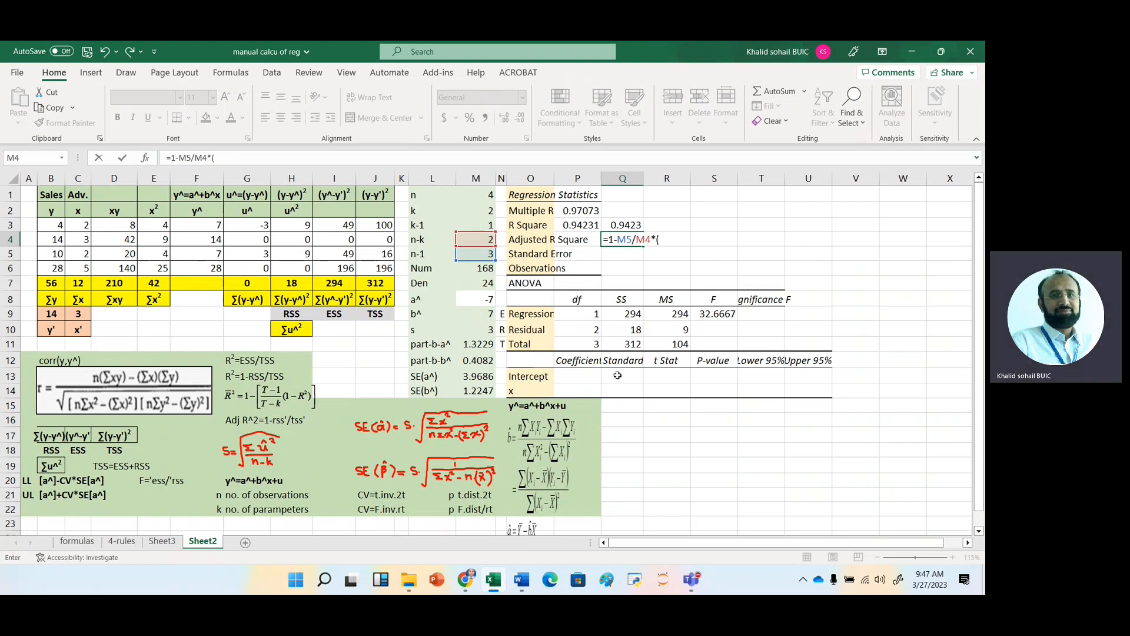
text(1-)
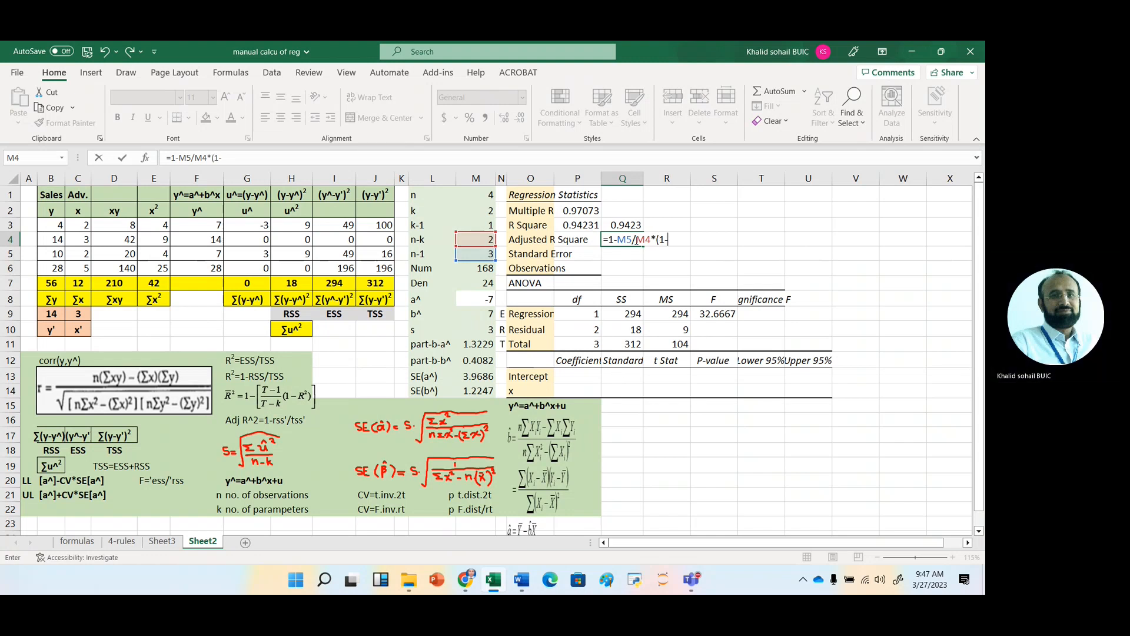
click(626, 224)
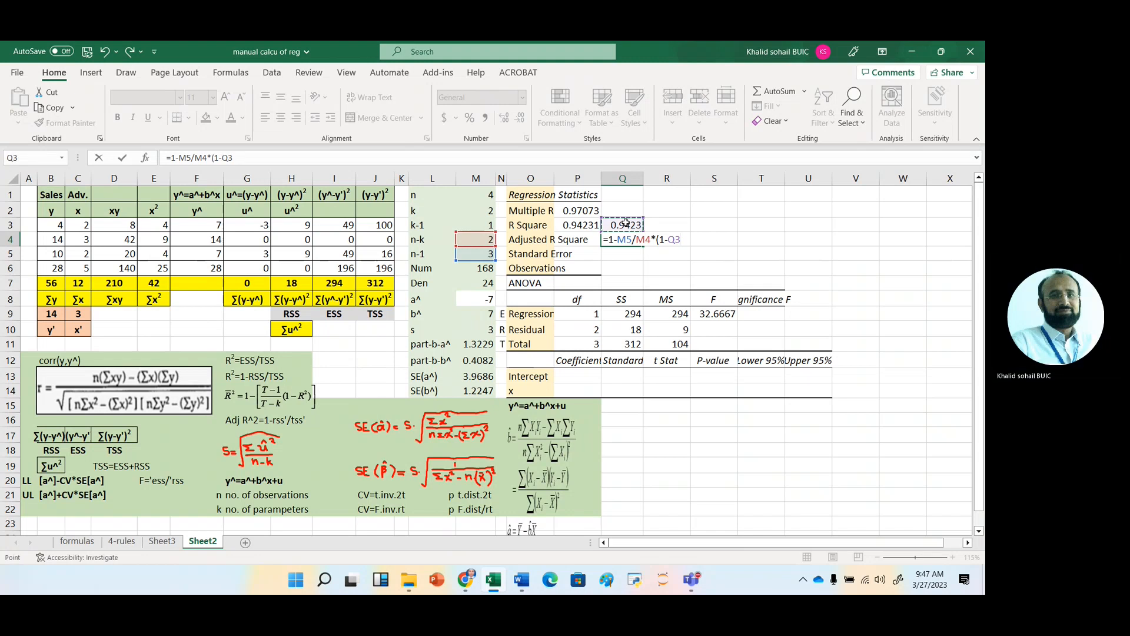
text())
key(Return)
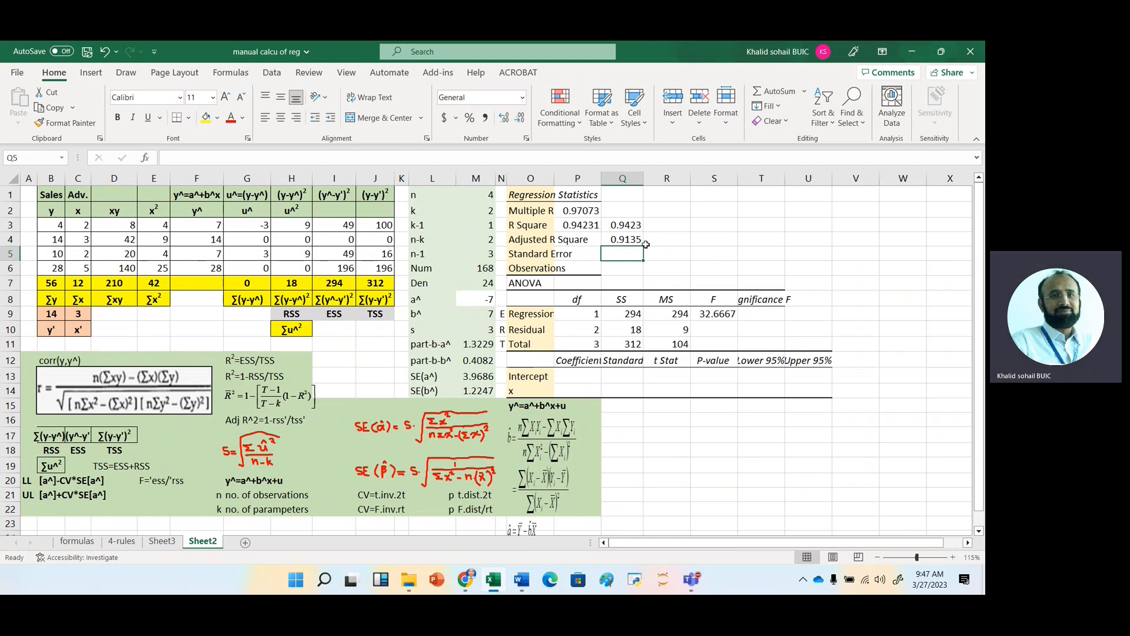
Move the Adjusted R Square formula from Q4 to P4.
click(623, 236)
key(ctrl+c)
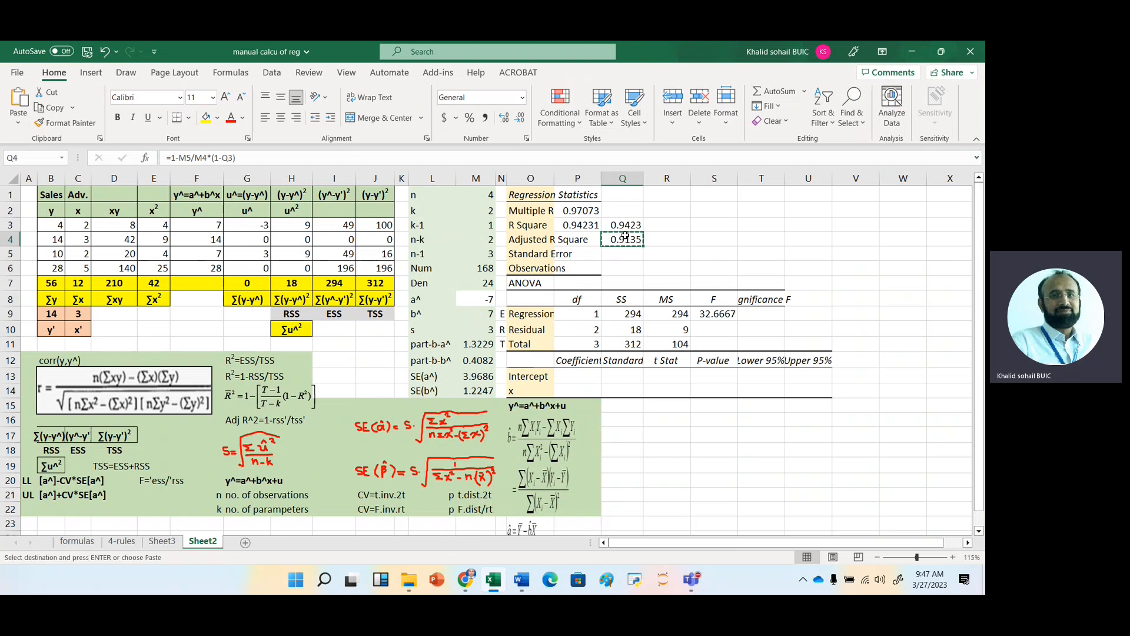
key(Left)
key(Return)
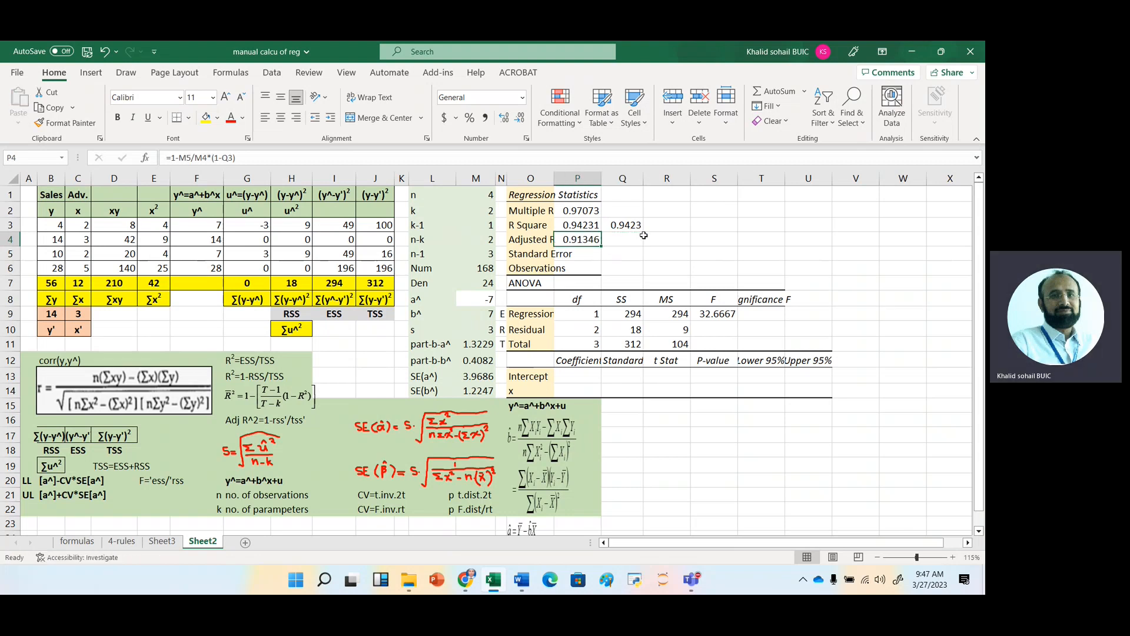
Calculate Adjusted R Square by the alternative mean-square method in Q4 with the formula =1-R10/R11.
click(631, 238)
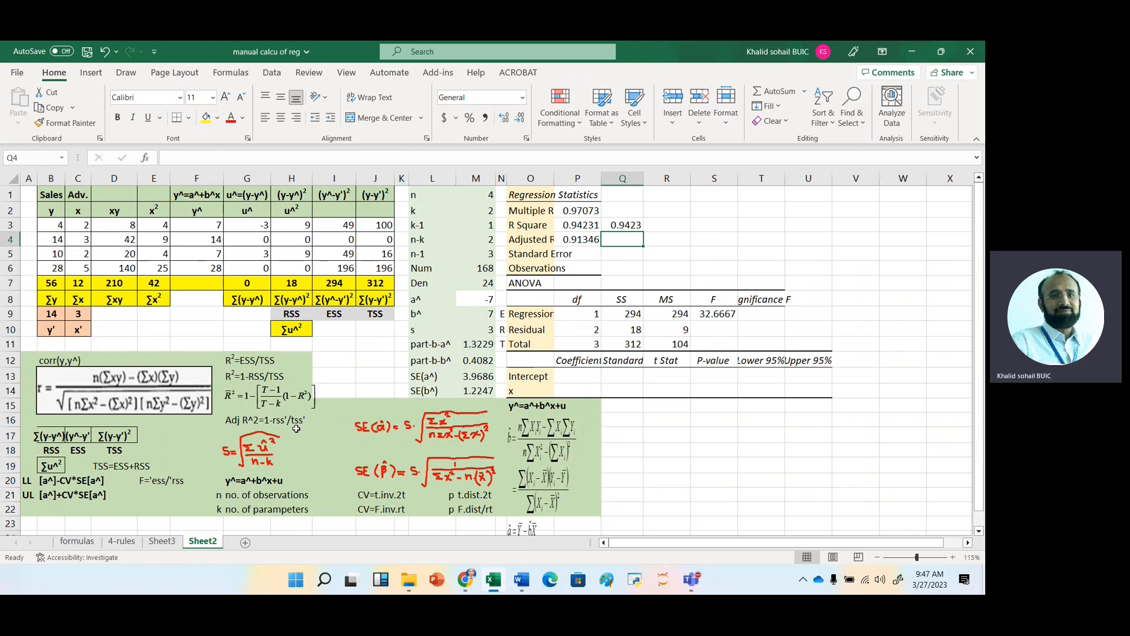
text(=1-)
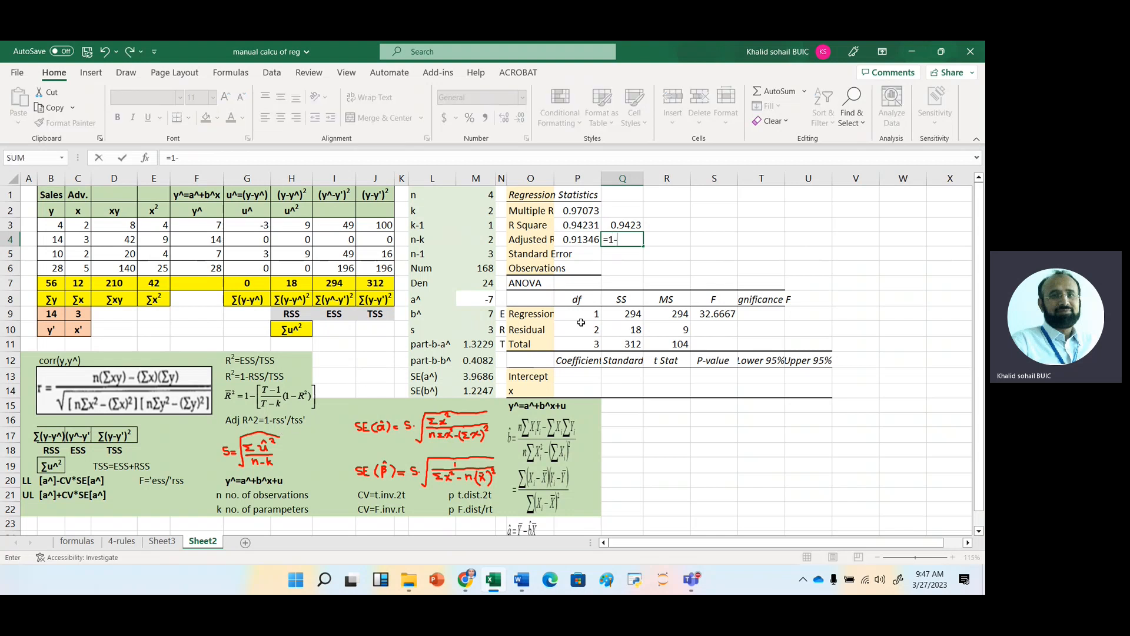
click(631, 329)
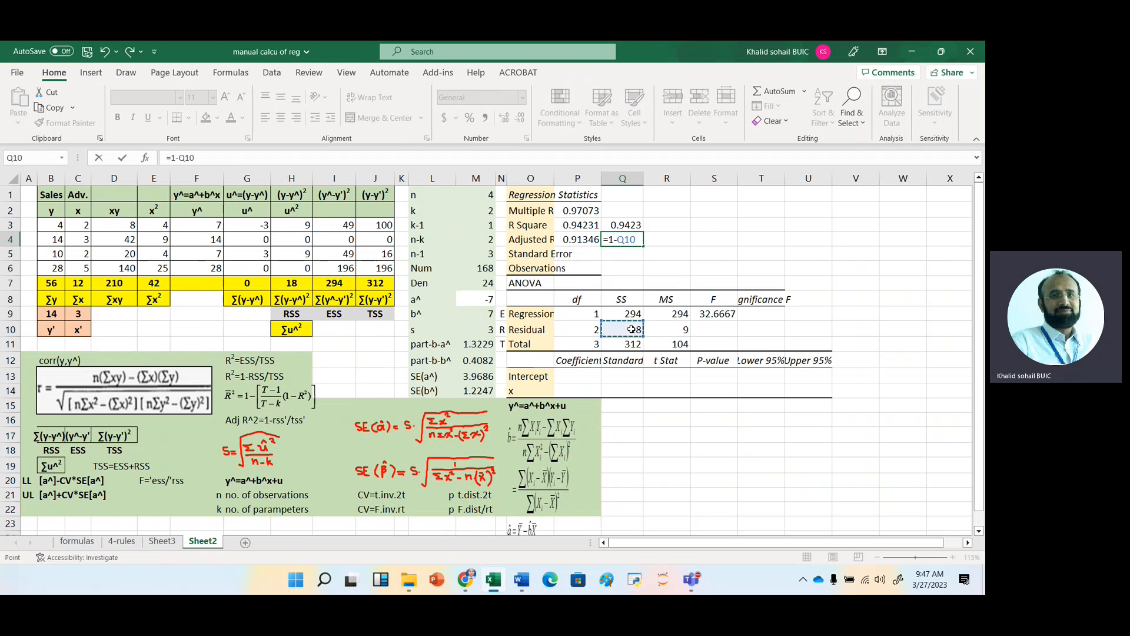
key(Right)
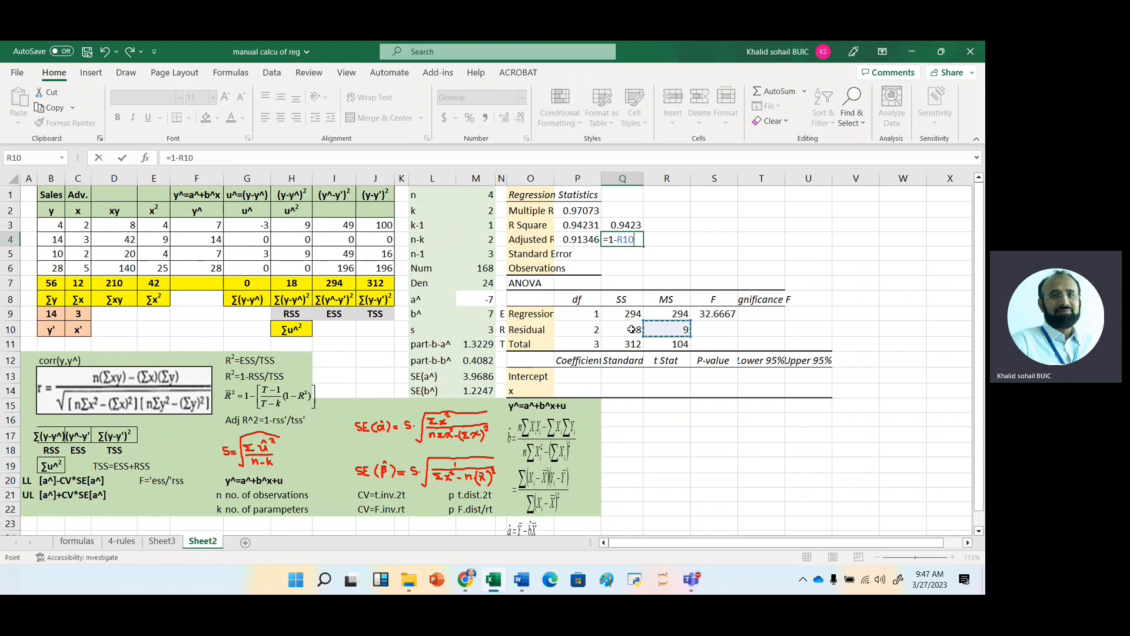
text(/)
click(680, 344)
key(Return)
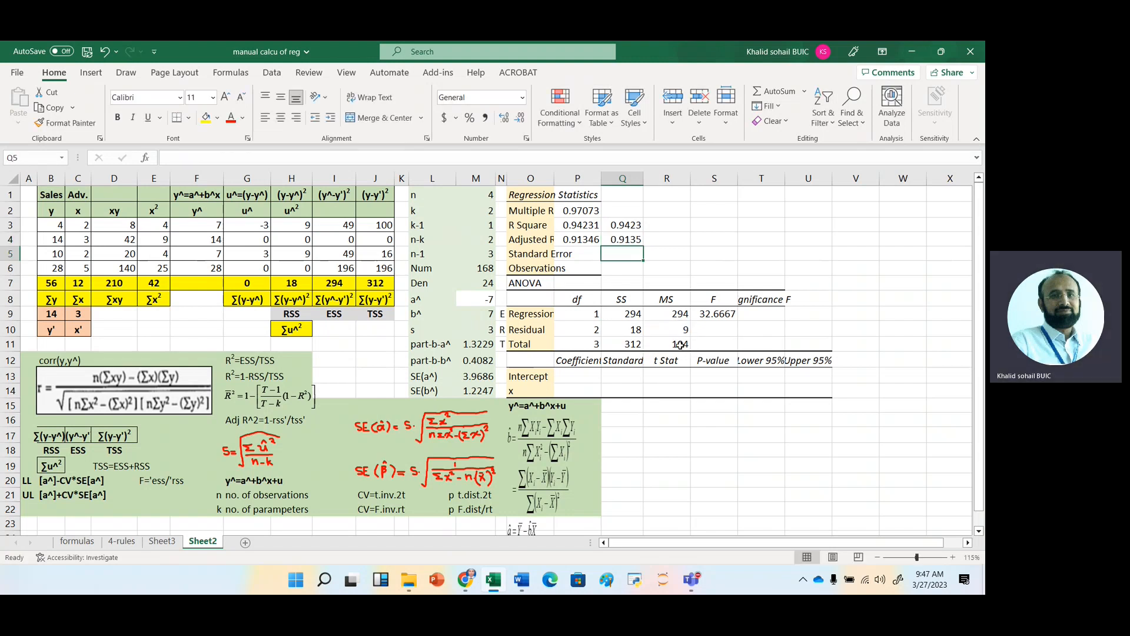
Fill the regression's Standard Error in P5 with a reference to the s value in M10.
click(576, 253)
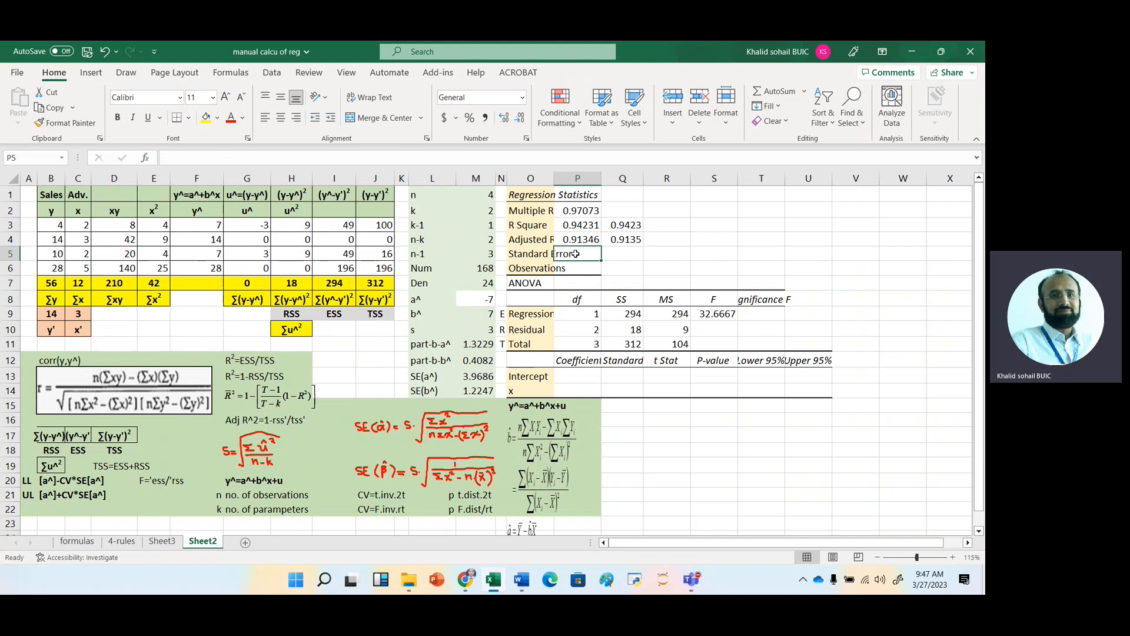
text(=)
key(Left)
key(Left)
key(Down)
key(Down)
key(Down)
key(Down)
key(Down)
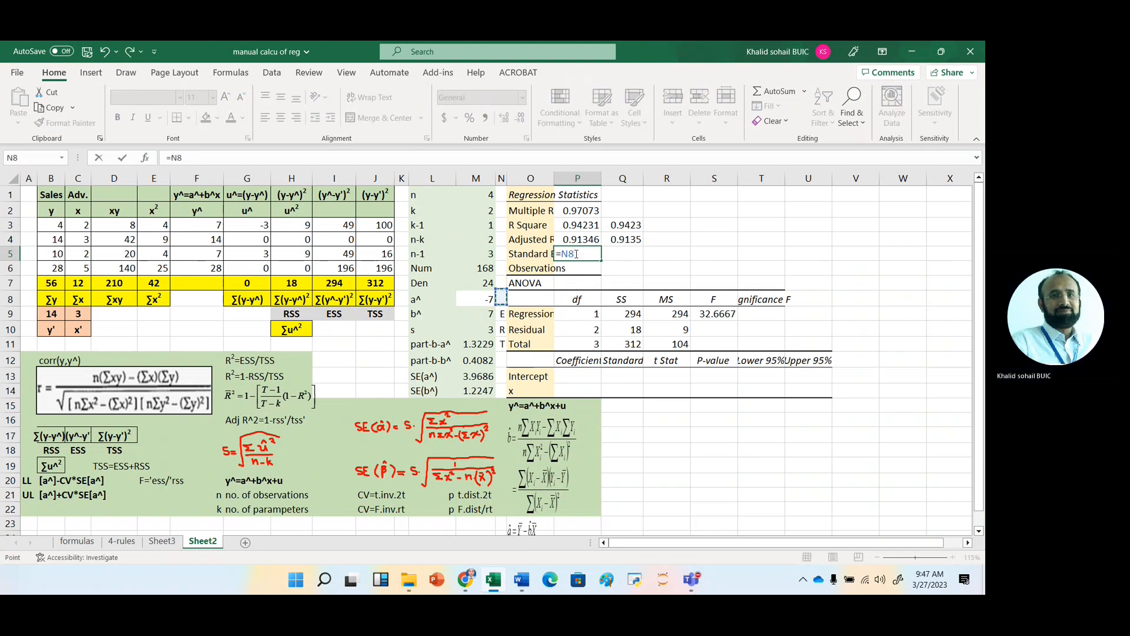
key(Left)
key(Return)
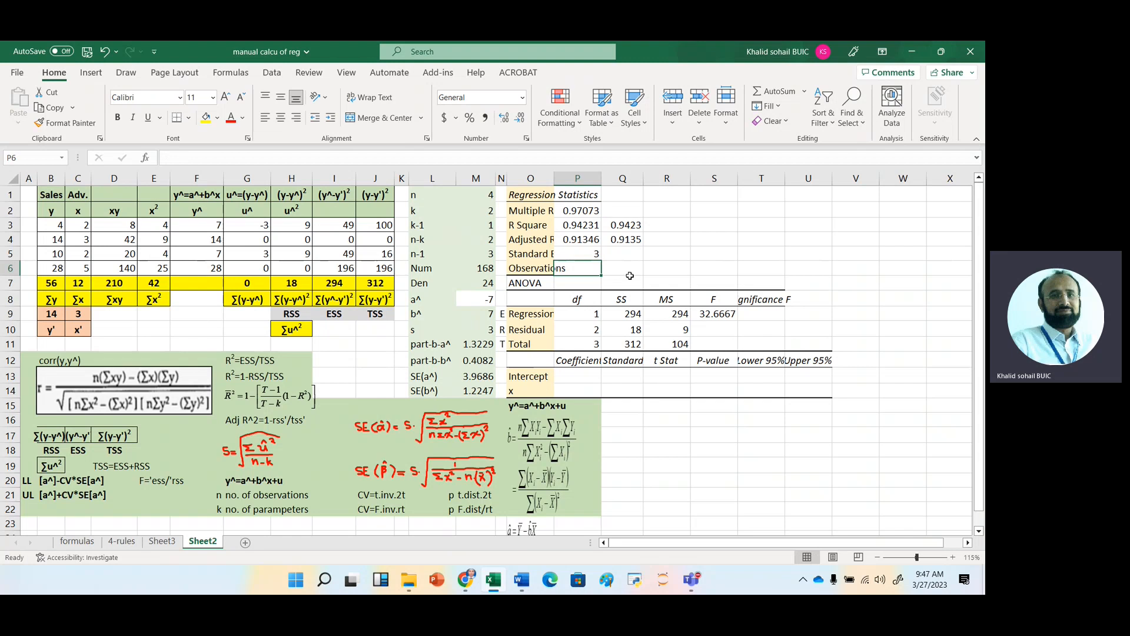
Enter 4 as the number of Observations in P6.
text(4)
key(Return)
key(Up)
key(Up)
key(Up)
key(Up)
key(Up)
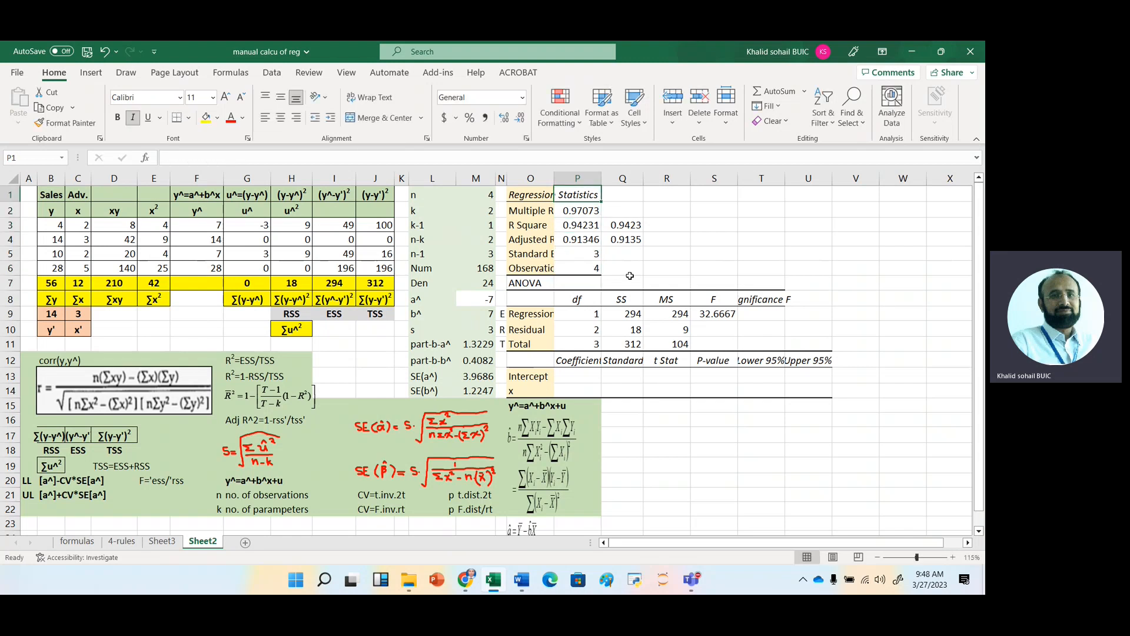
key(Down)
key(Down)
key(Down)
key(Down)
key(Down)
key(Down)
key(Down)
key(Down)
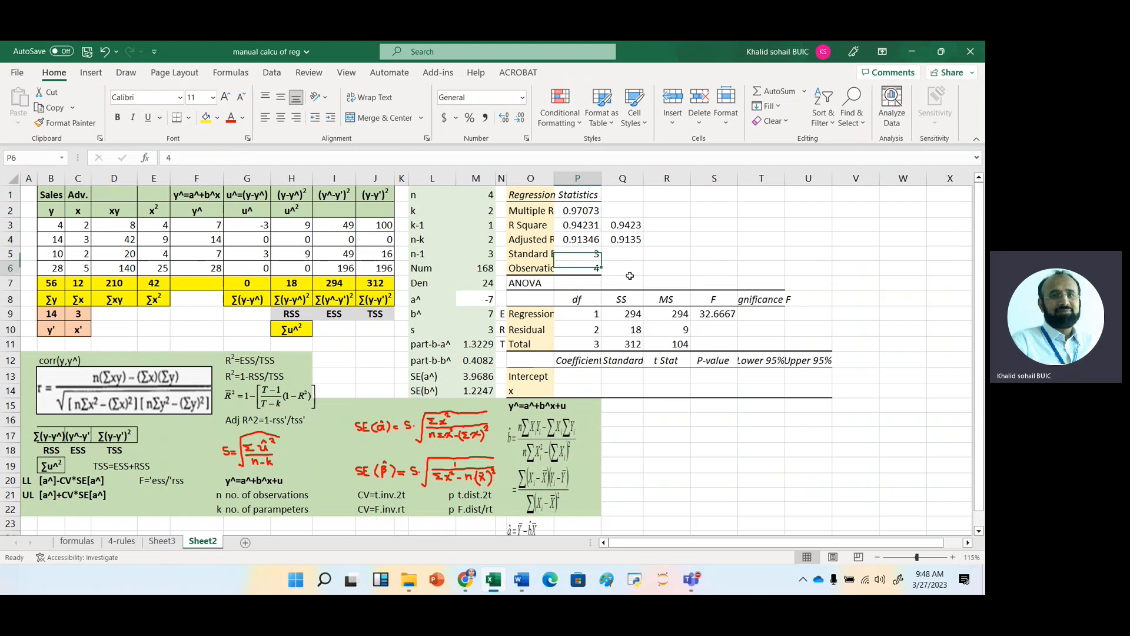
Calculate Significance F in T9 with F.DIST.RT, using S9 as x and P9 and P10 as the degrees of freedom.
key(Right)
key(Left)
key(Left)
key(Right)
key(Right)
key(Right)
key(Right)
key(Right)
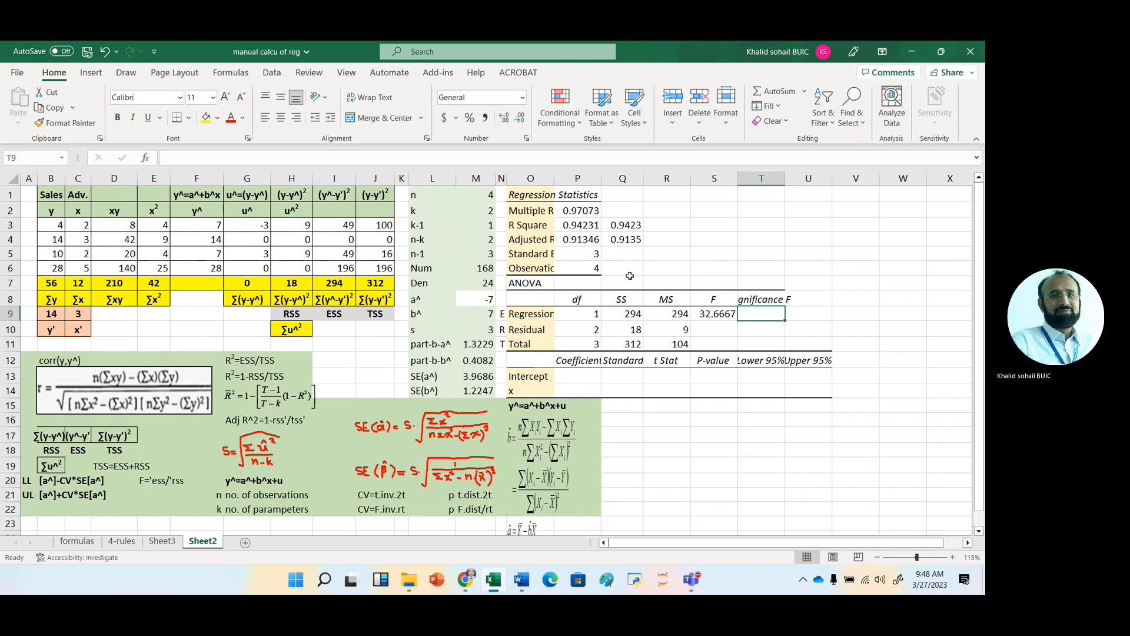
text(=)
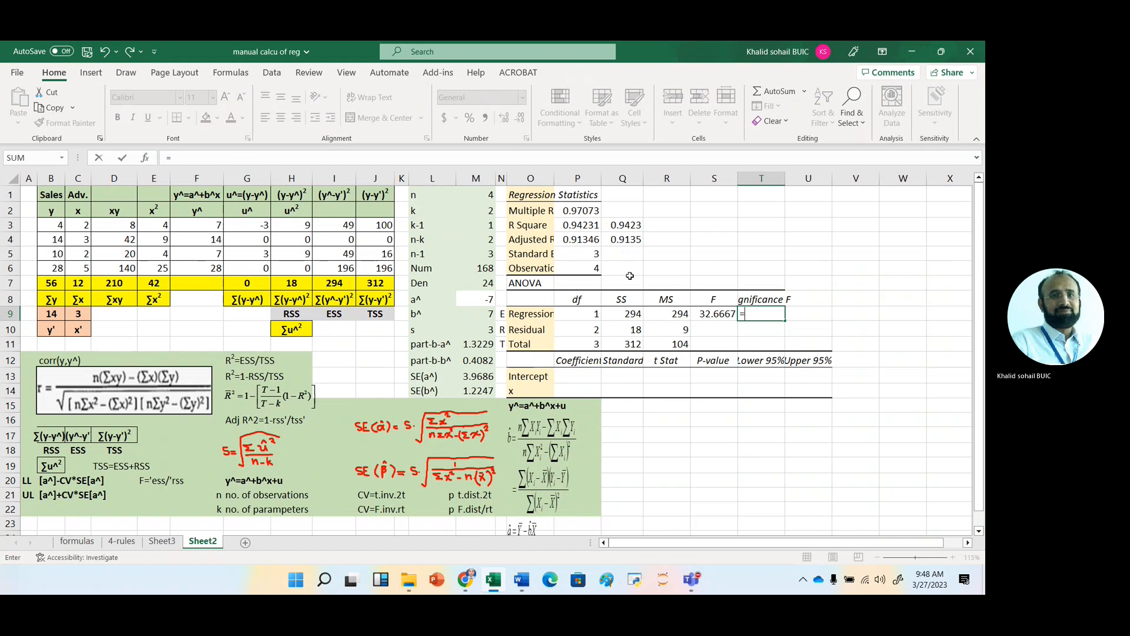
text(f)
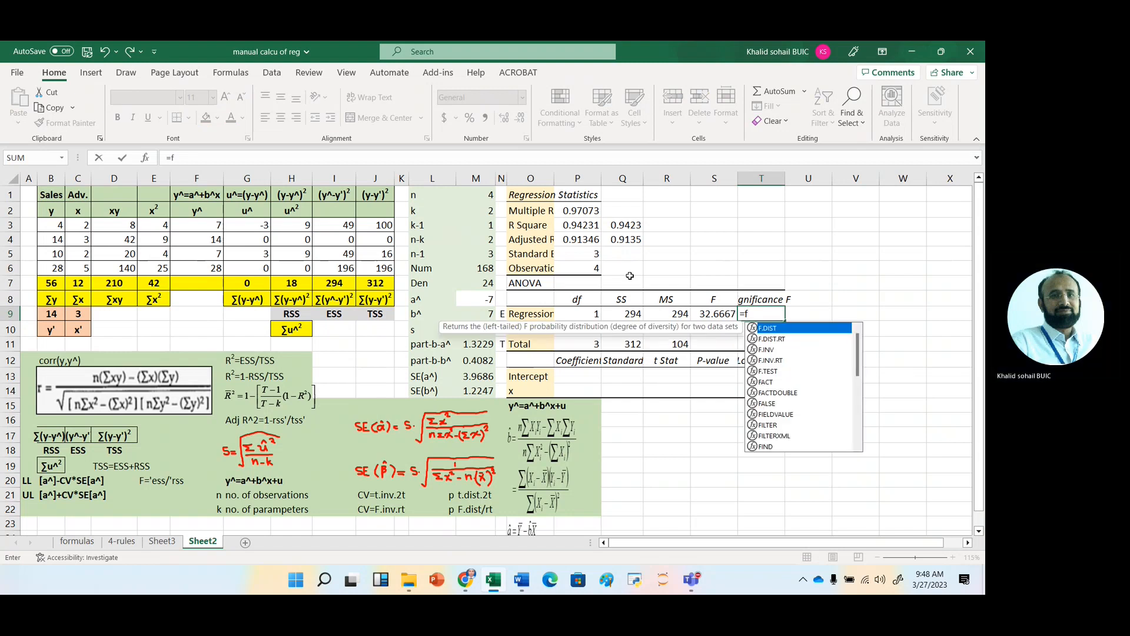
text(.d)
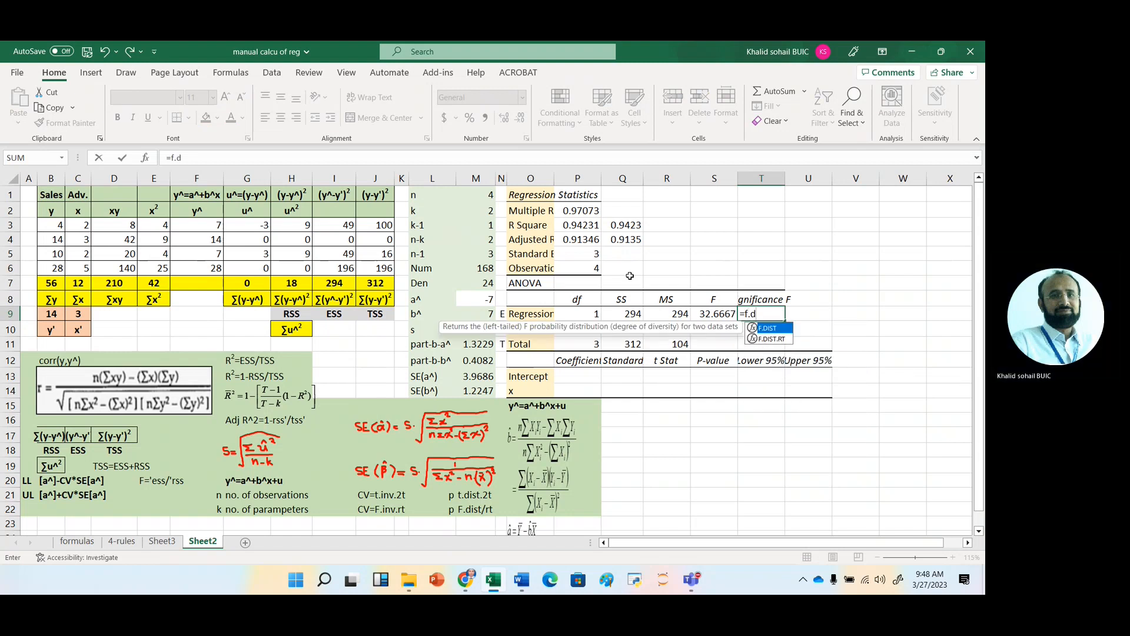
key(Down)
key(Tab)
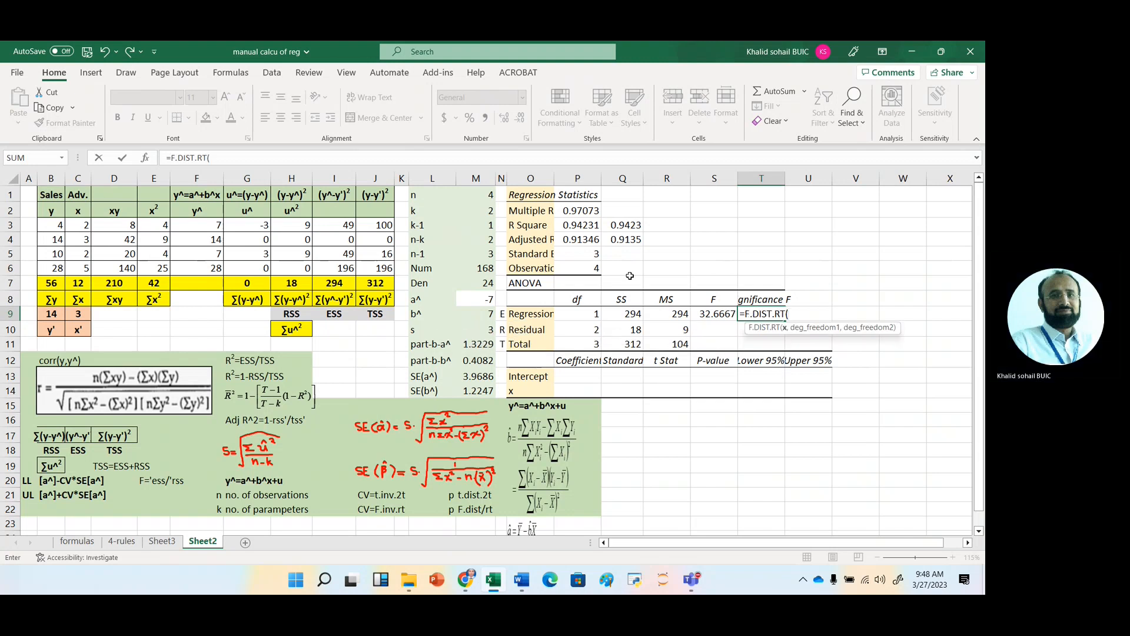
click(714, 316)
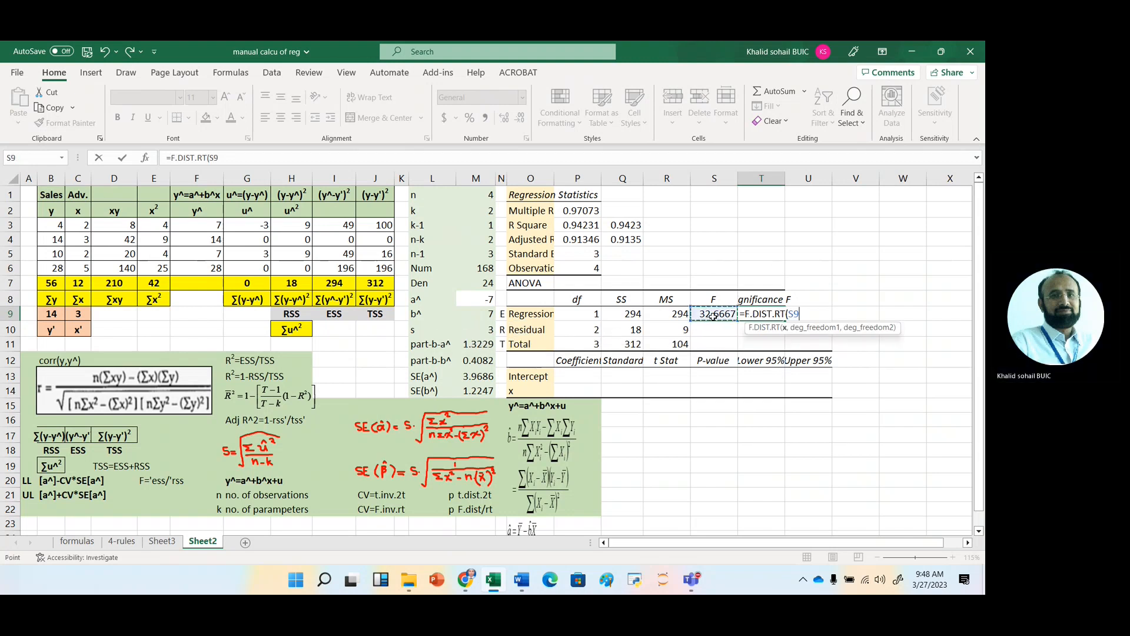
text(,)
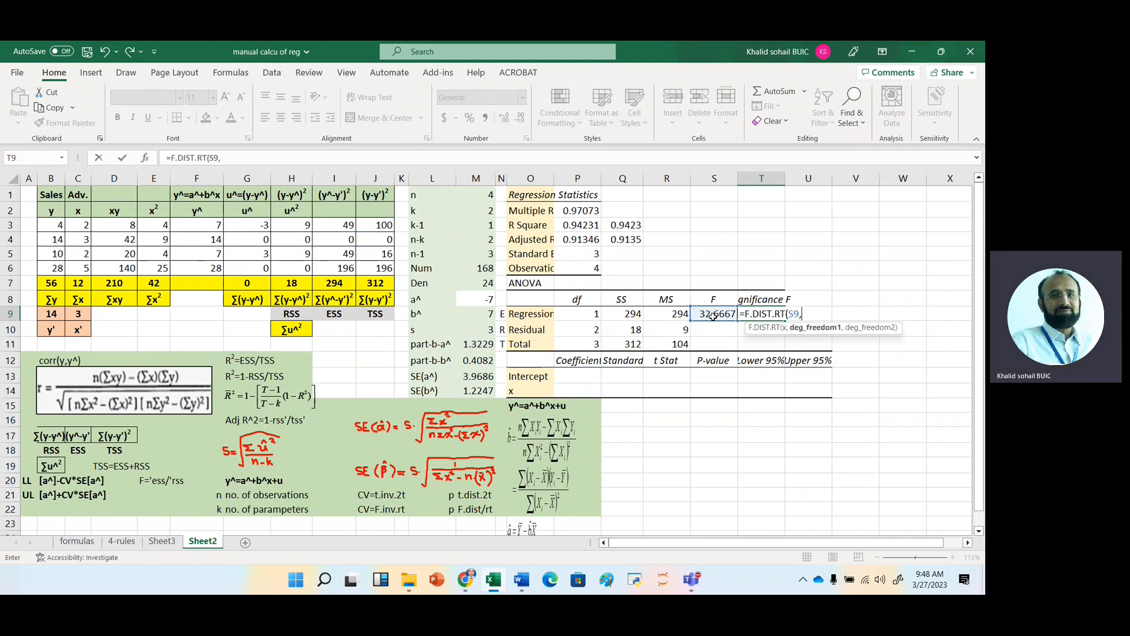
click(587, 316)
text(,)
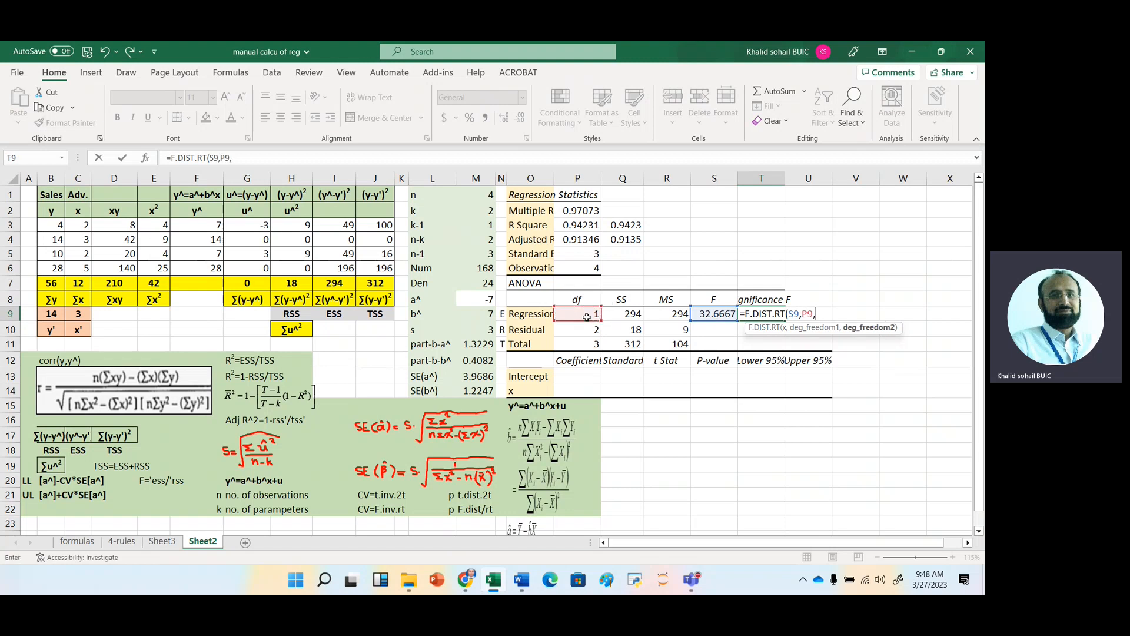
click(581, 331)
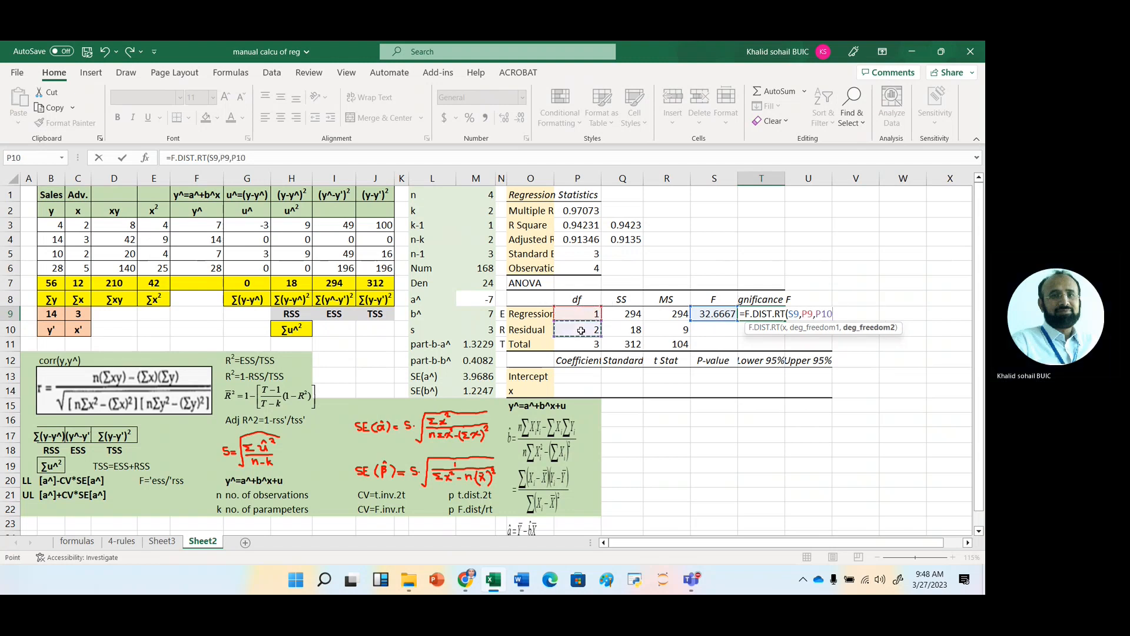
key(Tab)
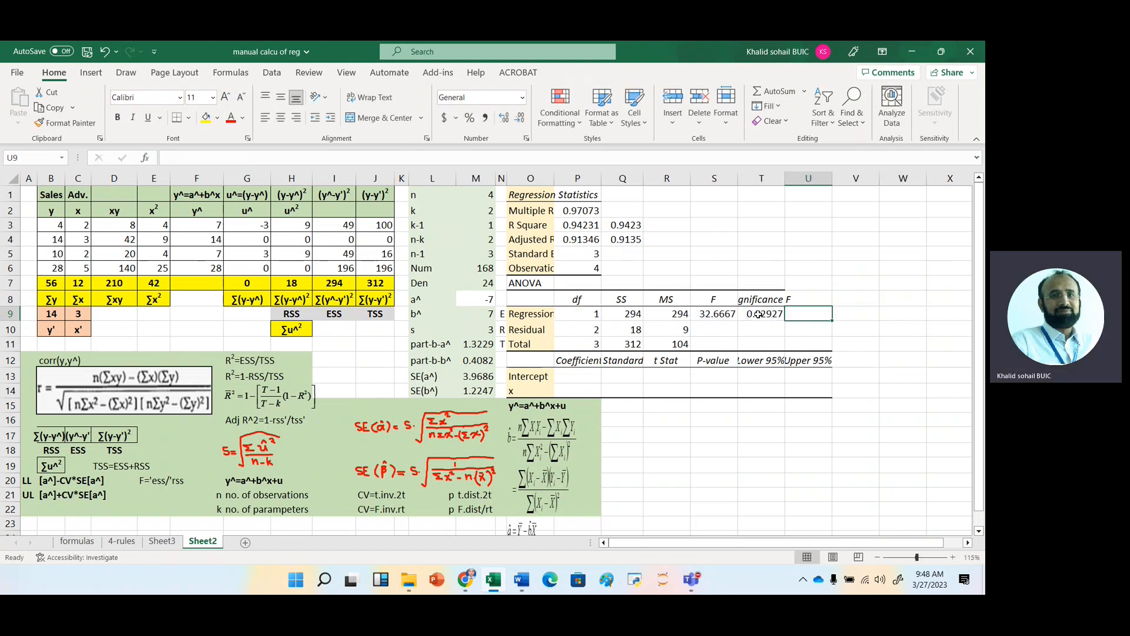
Label V7 as CV and calculate the F critical value in V8 with F.INV.RT, using probability .05 and degrees of freedom P9 and P10.
click(844, 282)
text(C)
key(Return)
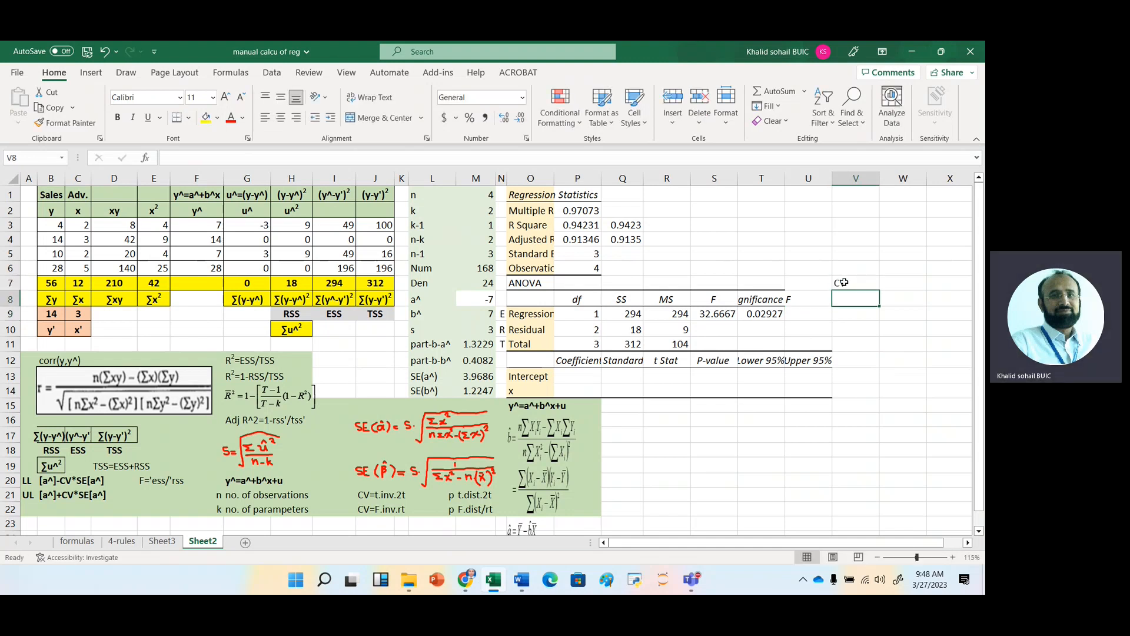
text(=)
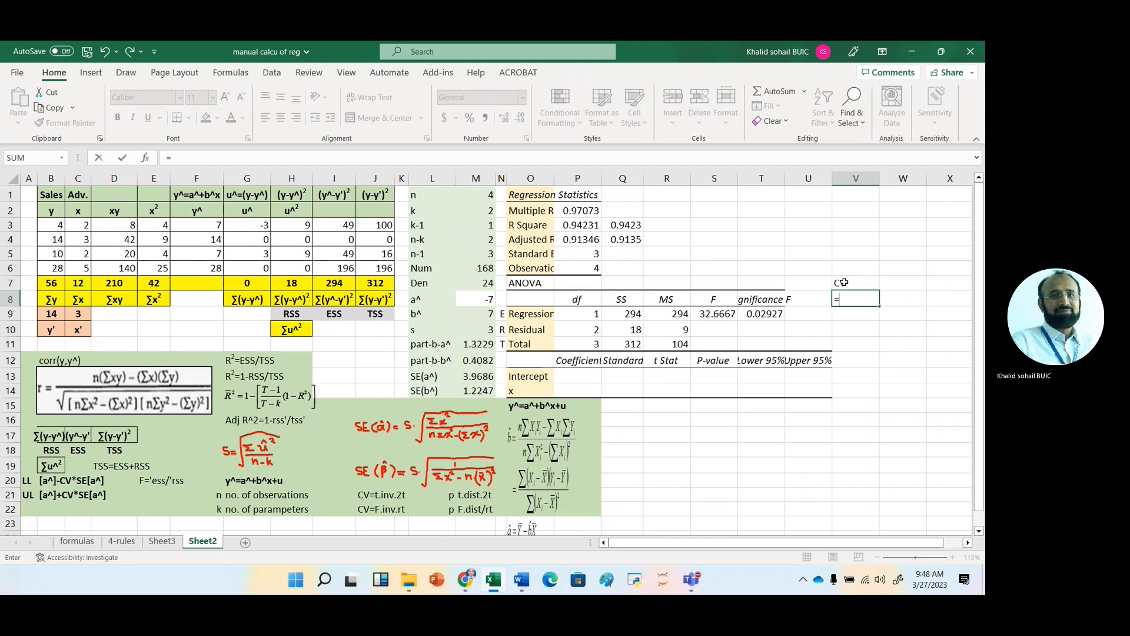
text(f.i)
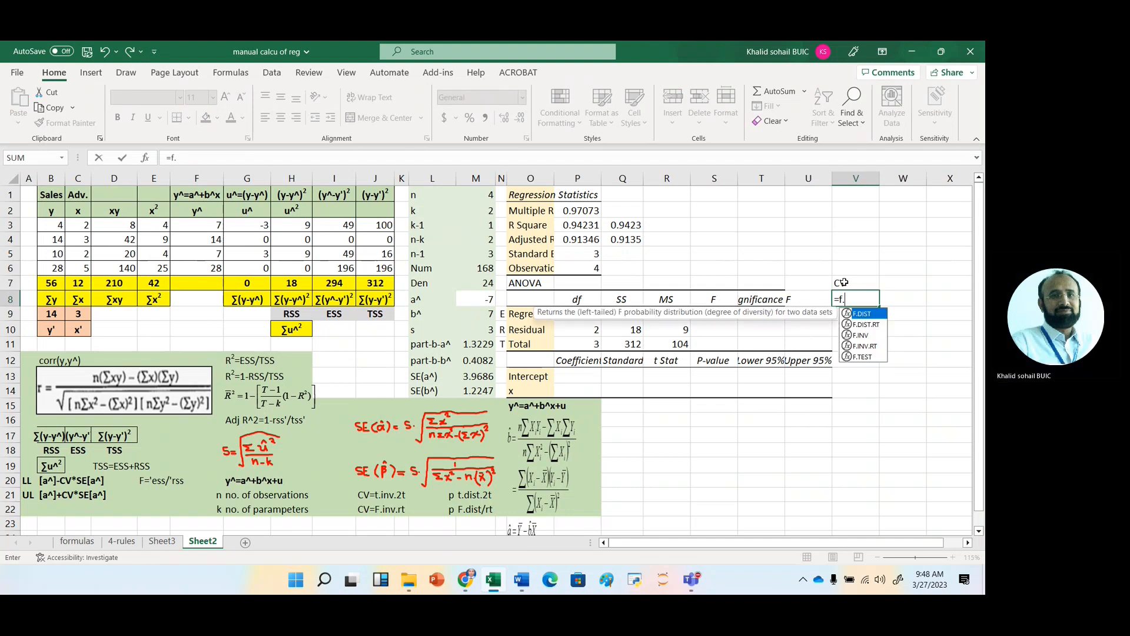
key(Down)
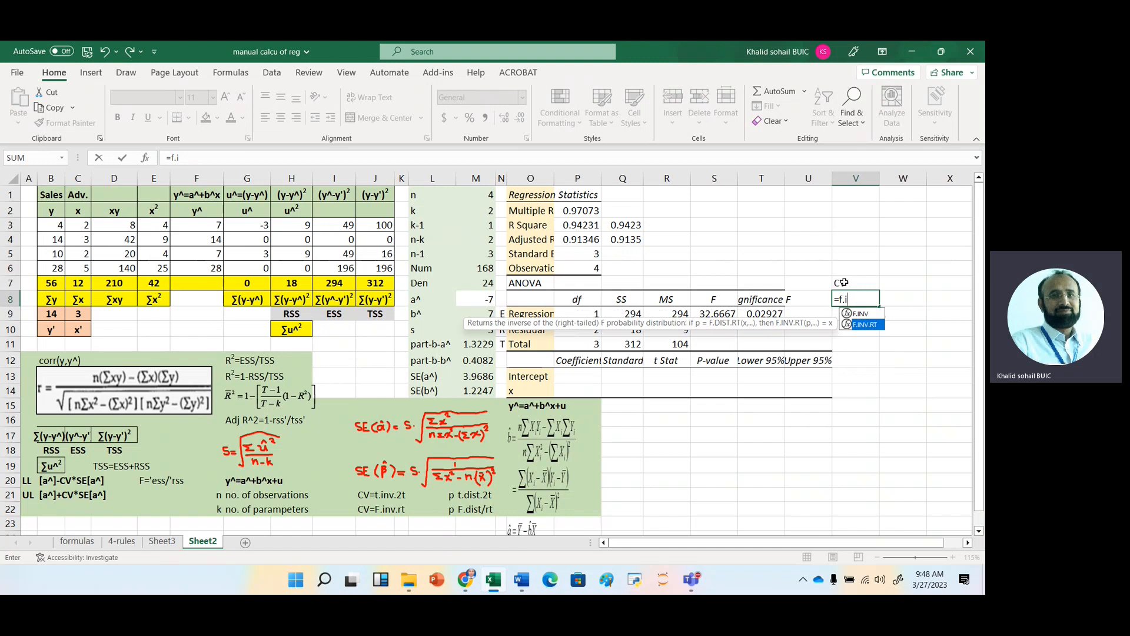
key(Tab)
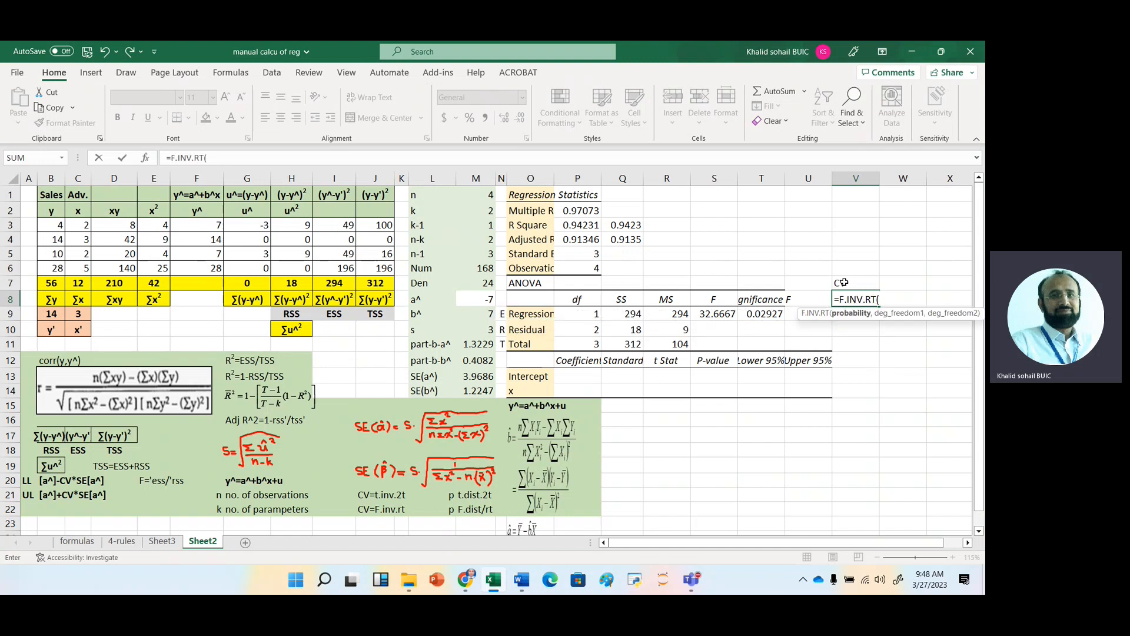
text(.05,)
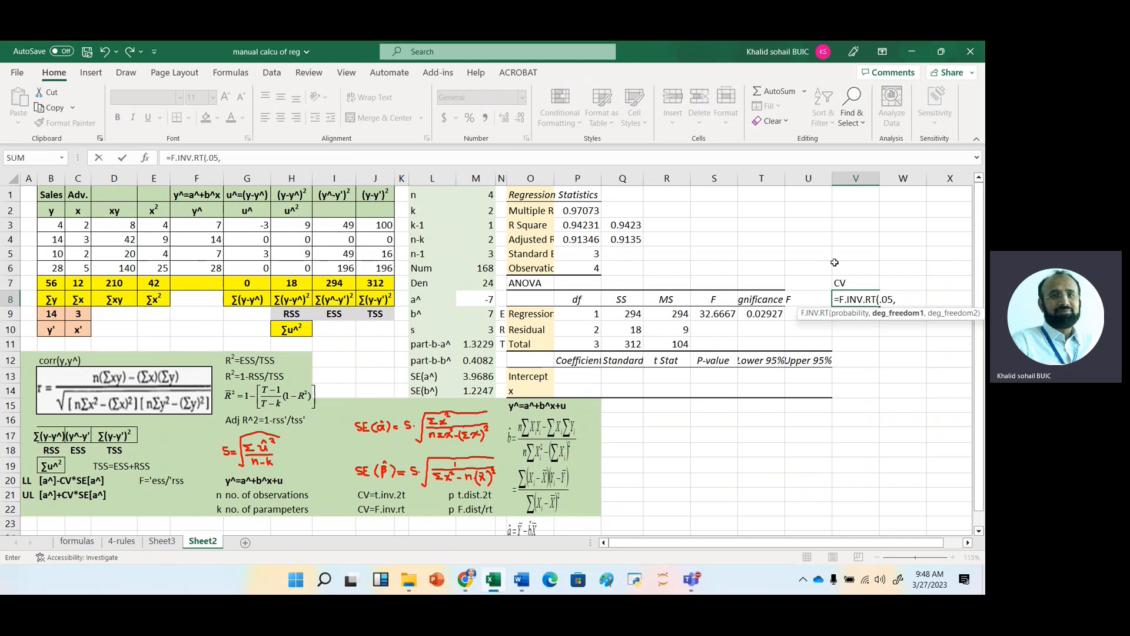
click(587, 315)
text(,)
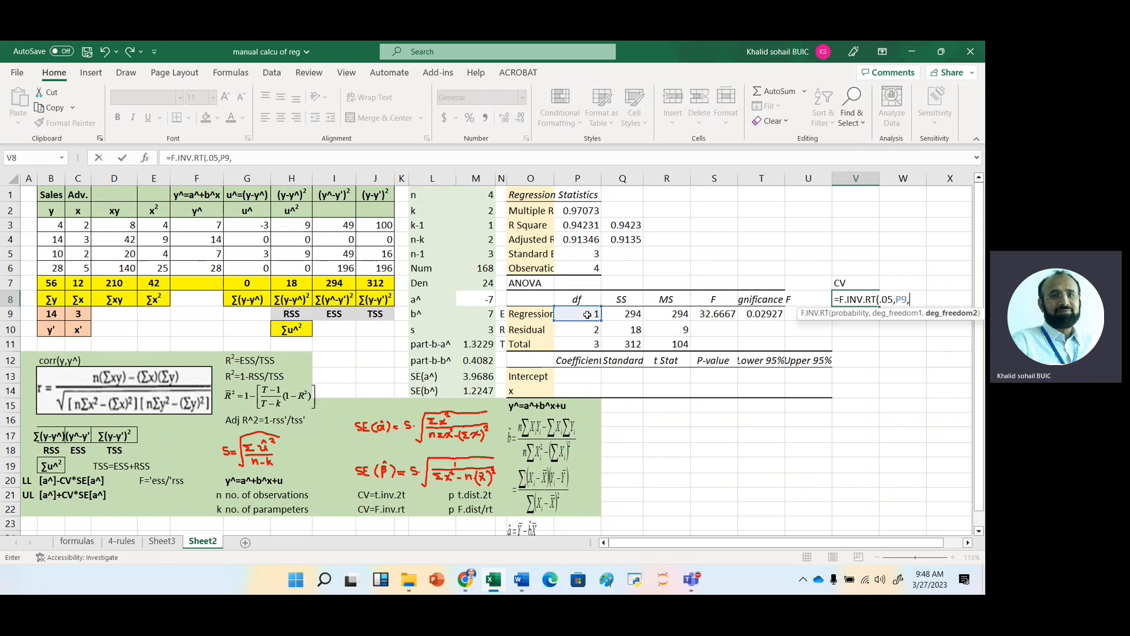
click(589, 329)
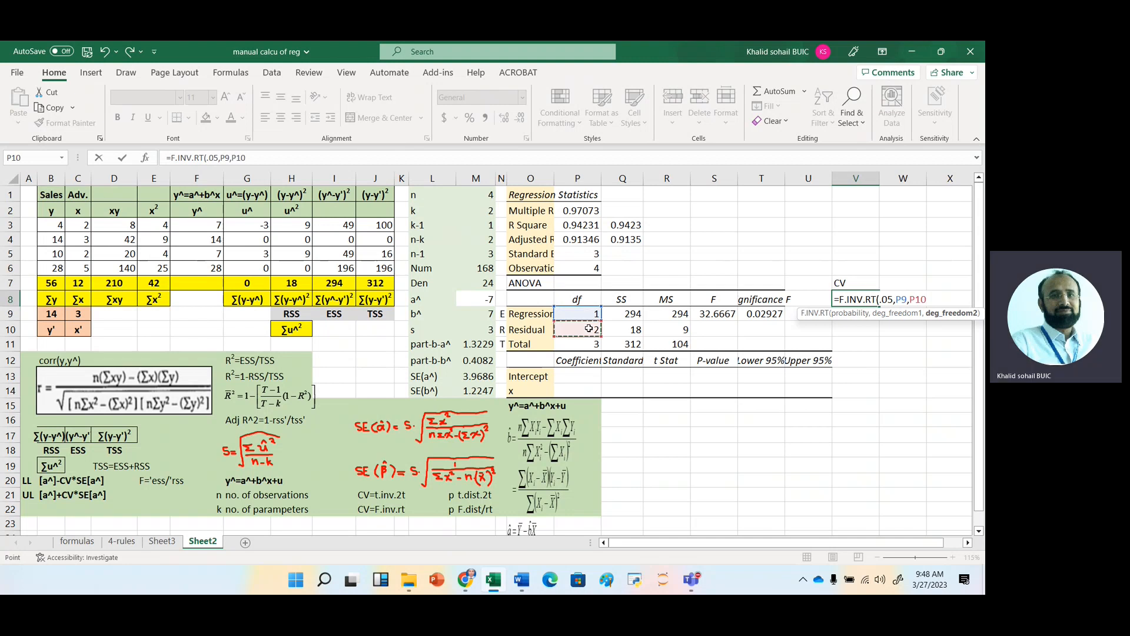
key(Return)
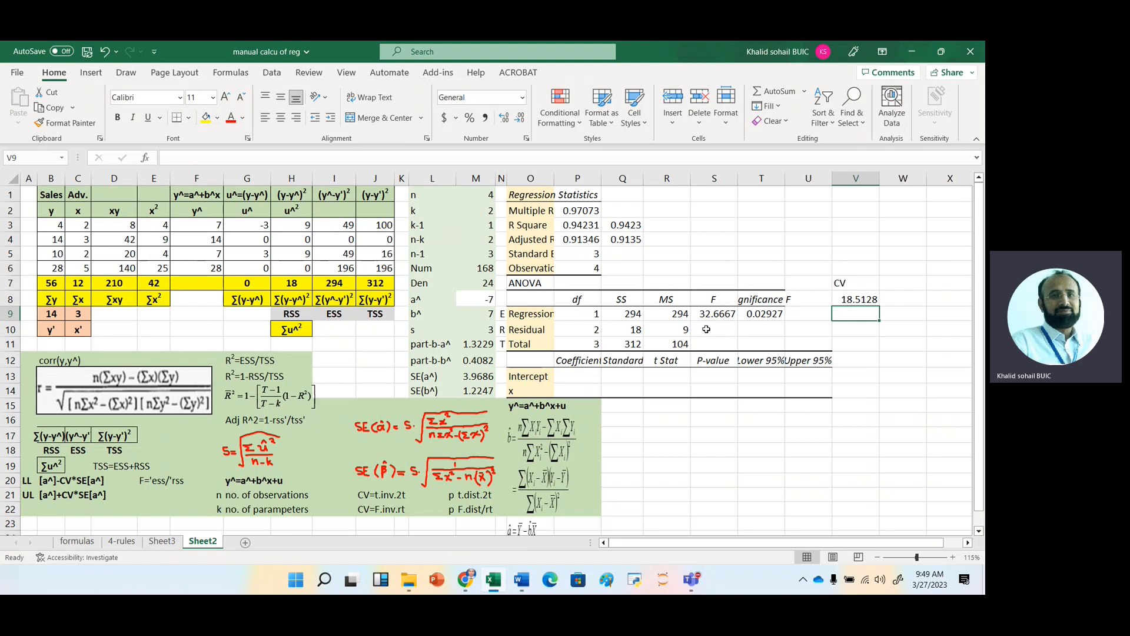
Fill the Intercept coefficient in P13 with the formula =M8, referencing a^.
click(586, 376)
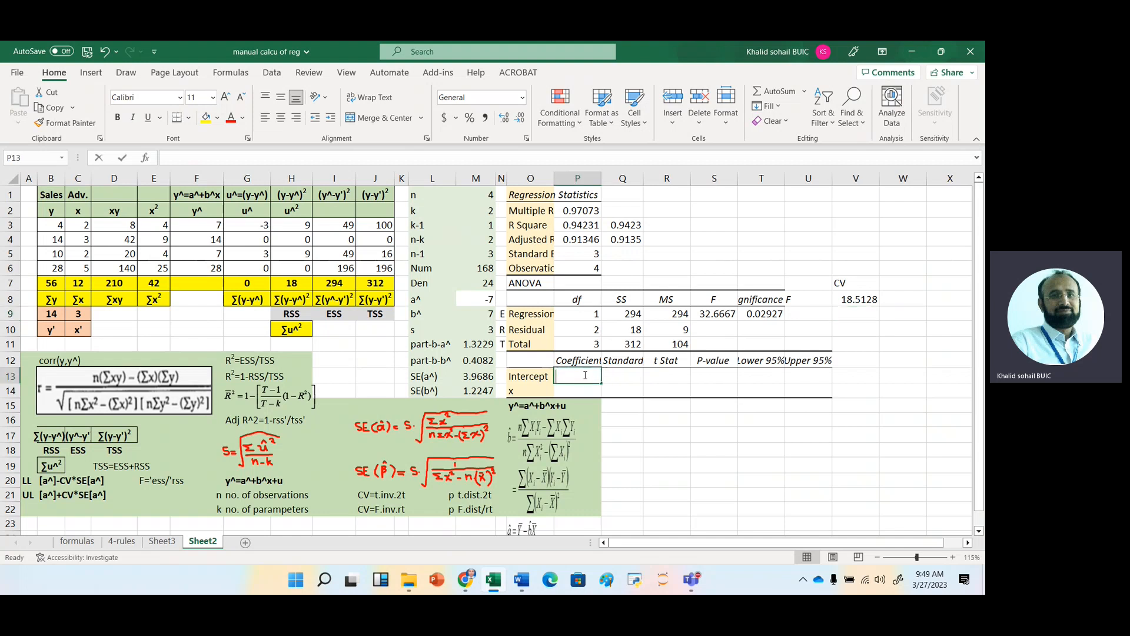
text(=)
key(Up)
key(Up)
key(Up)
key(Left)
key(Left)
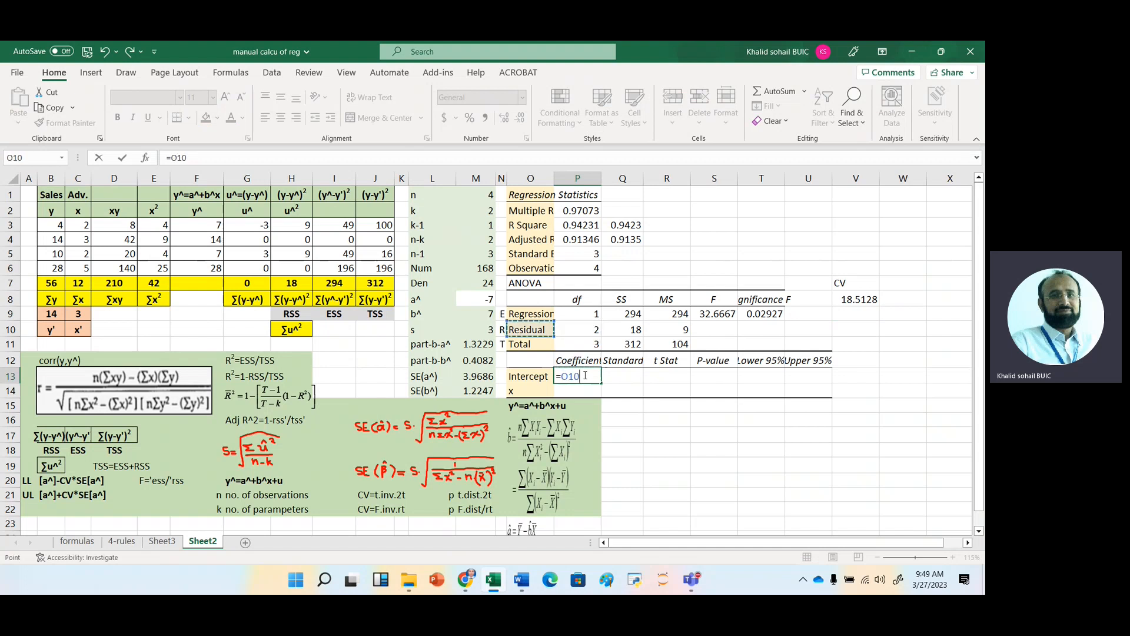
key(Up)
key(Up)
key(Return)
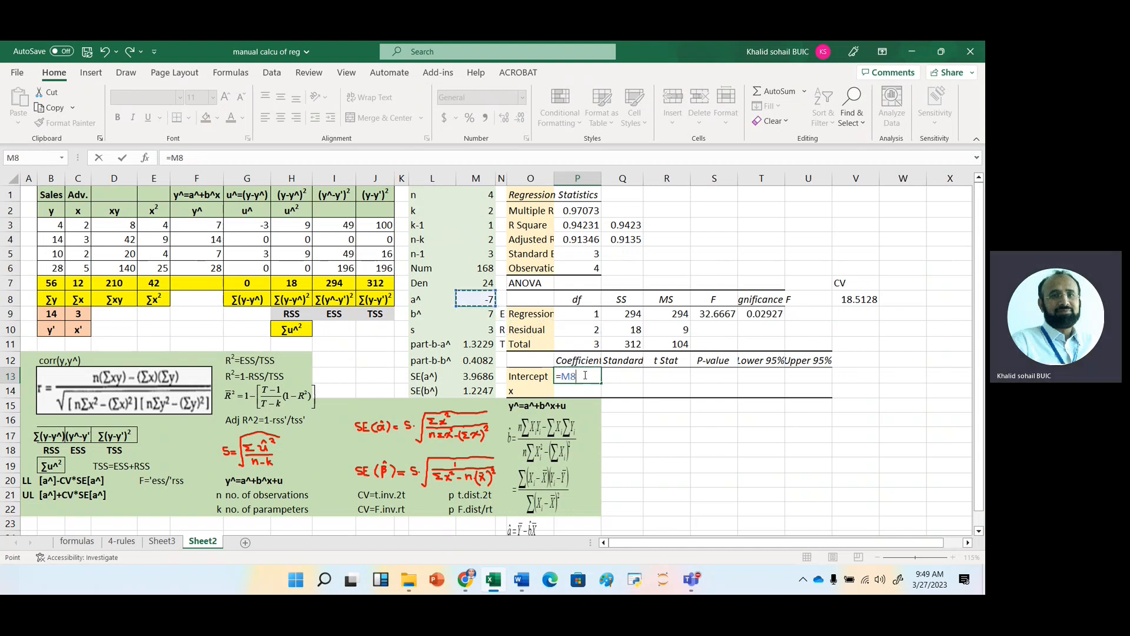
Fill the x coefficient in P14 with the formula =M9, referencing b^.
text(=)
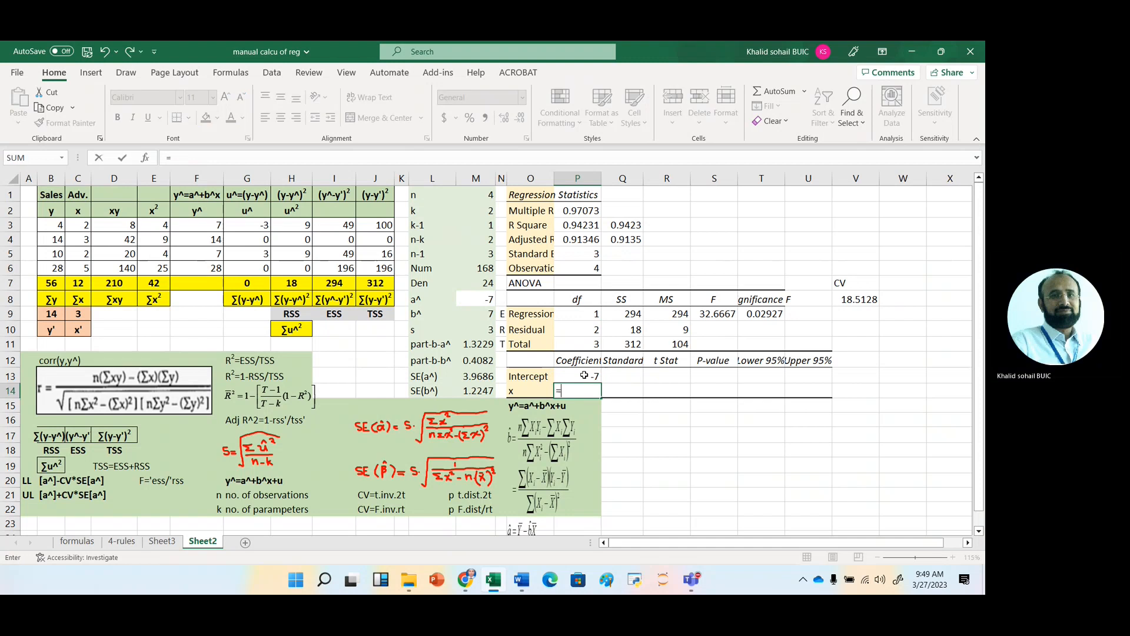
click(484, 316)
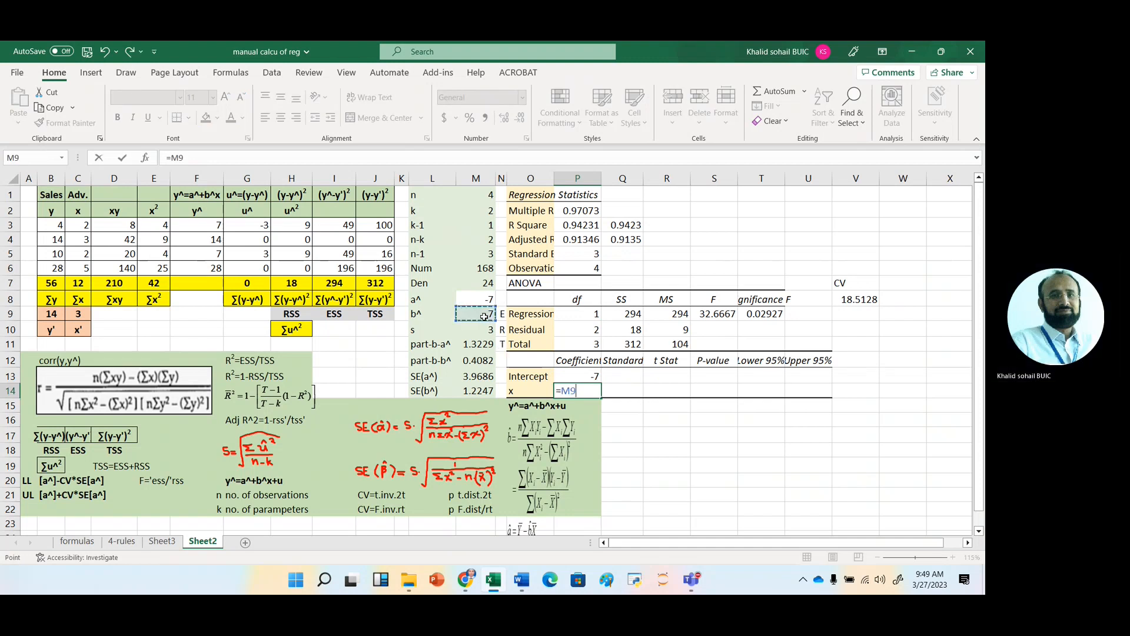
key(Return)
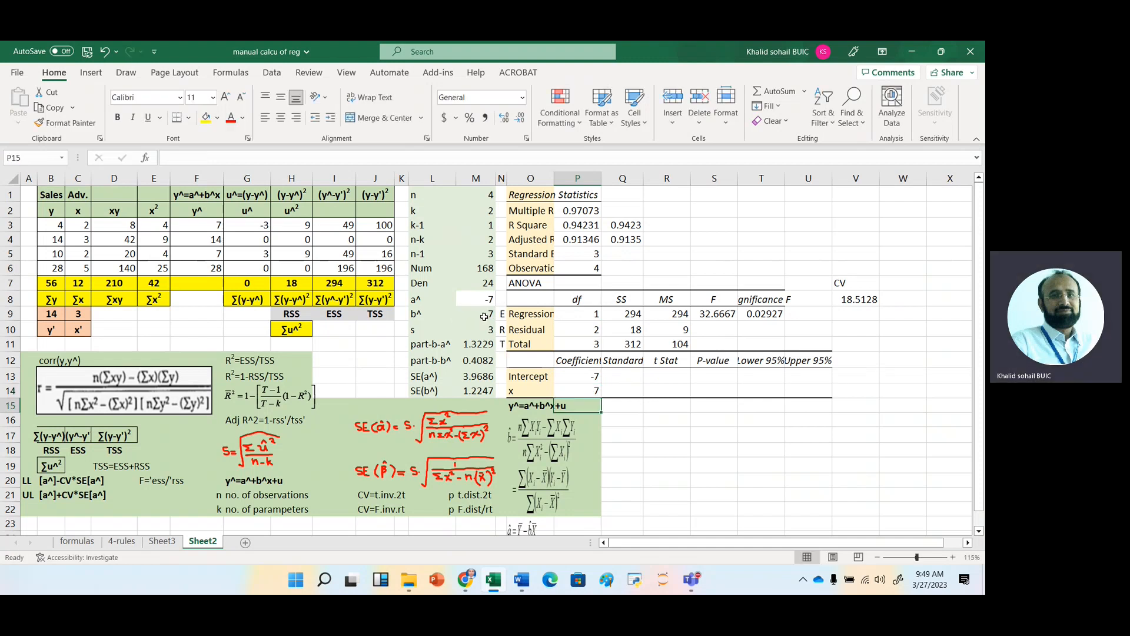
Fill the Intercept's standard error in Q13 with =M13, referencing SE(a^), and copy the formula down to Q14 for x.
click(625, 376)
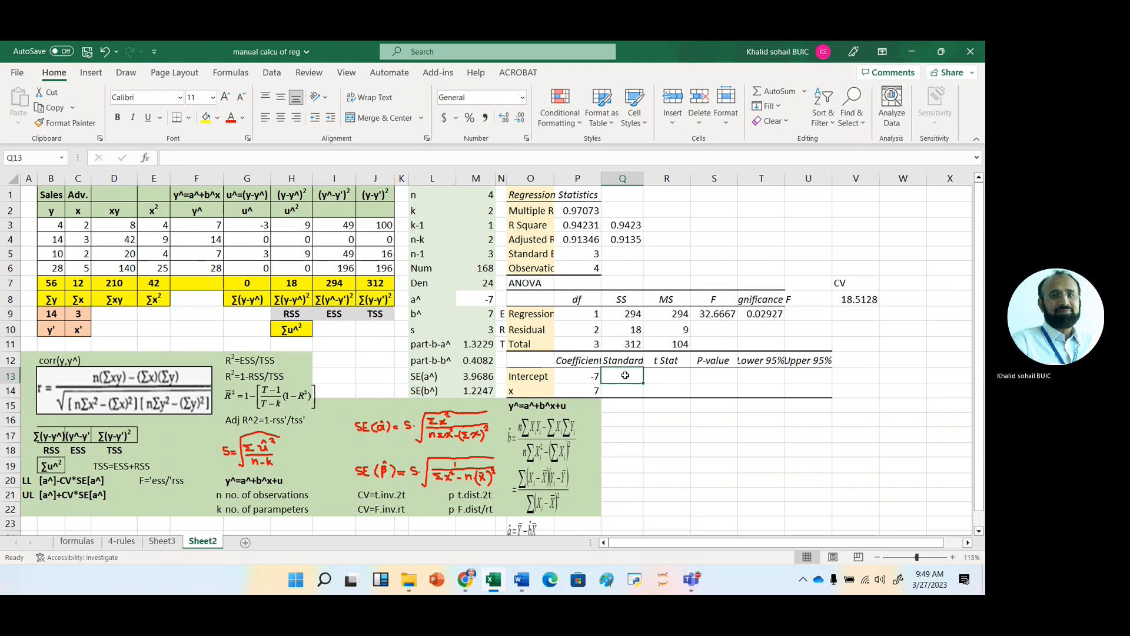
text(=)
key(Up)
key(Left)
key(Left)
key(Left)
key(Left)
key(Down)
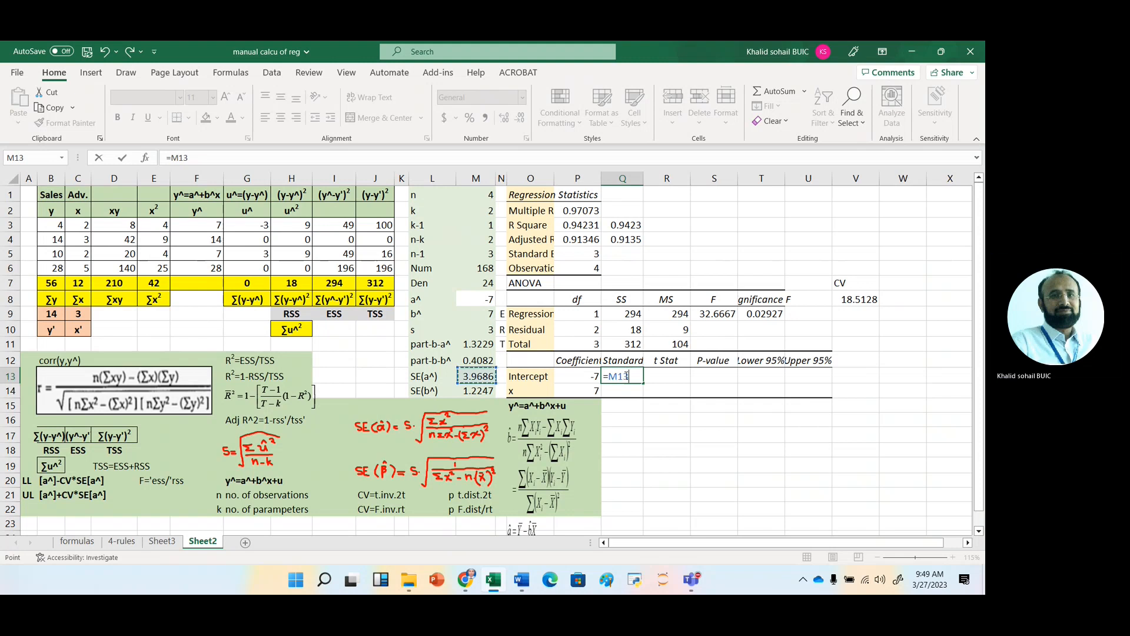
key(ctrl+Return)
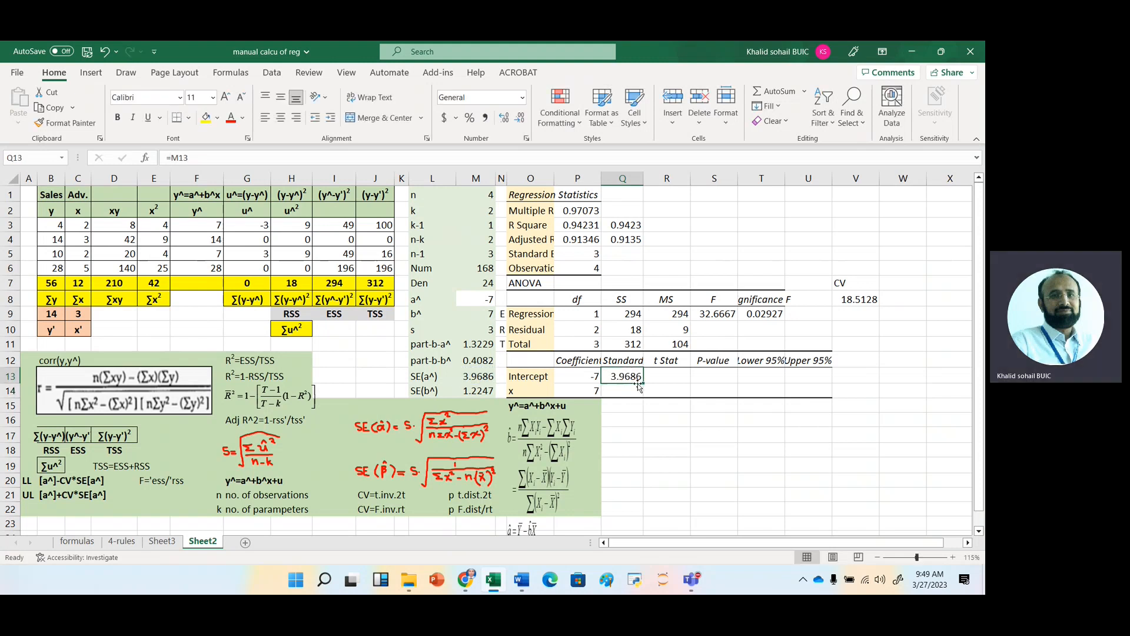
drag(643, 383, 644, 392)
Calculate the Intercept's t Stat in R13 with =P13/Q13 and copy the formula down to R14 for x.
click(661, 378)
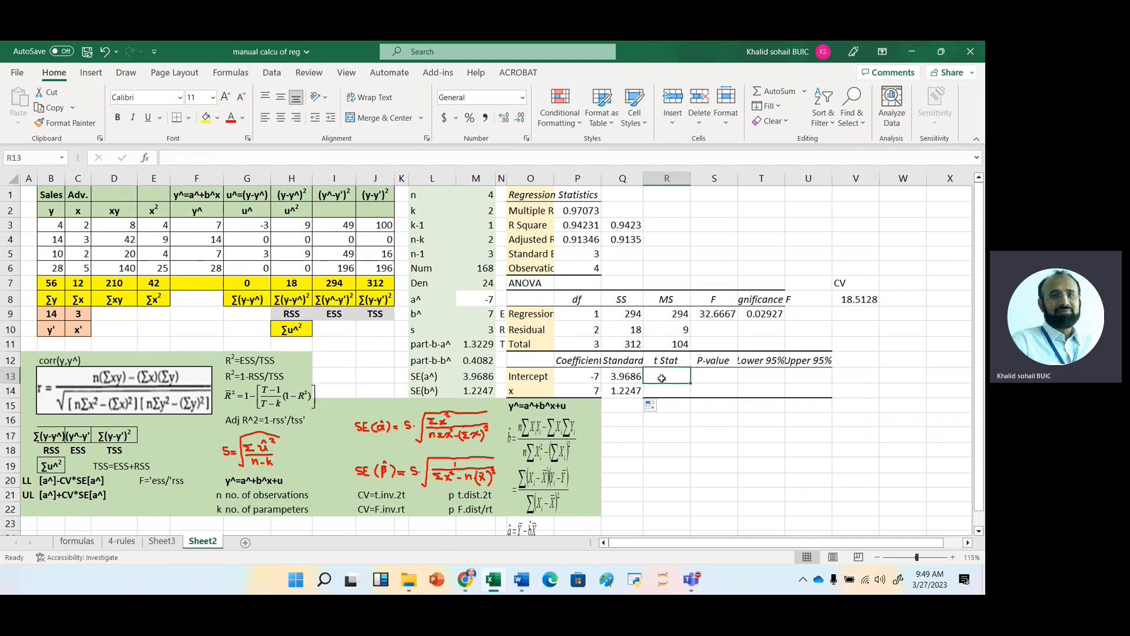
text(=)
key(Left)
key(Left)
text(/)
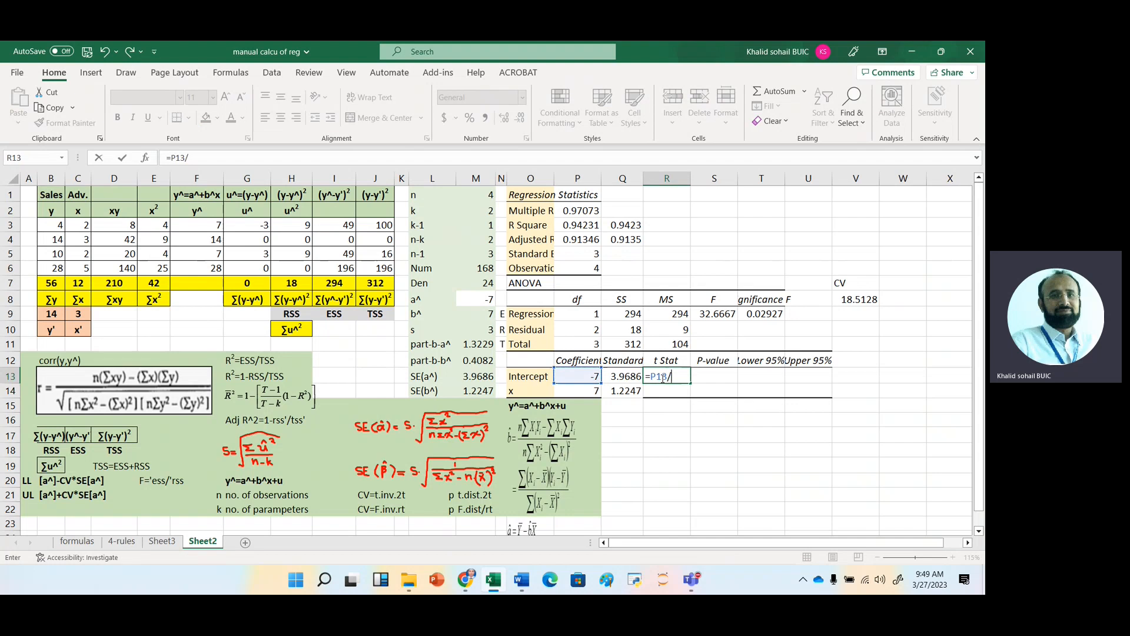
key(Left)
key(Return)
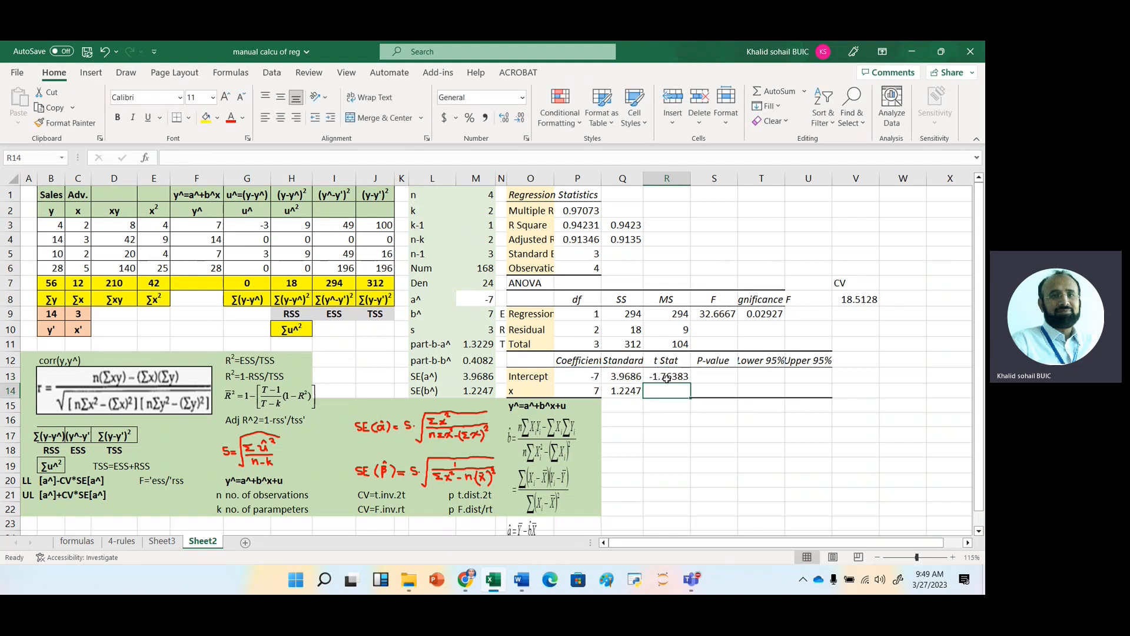
click(654, 376)
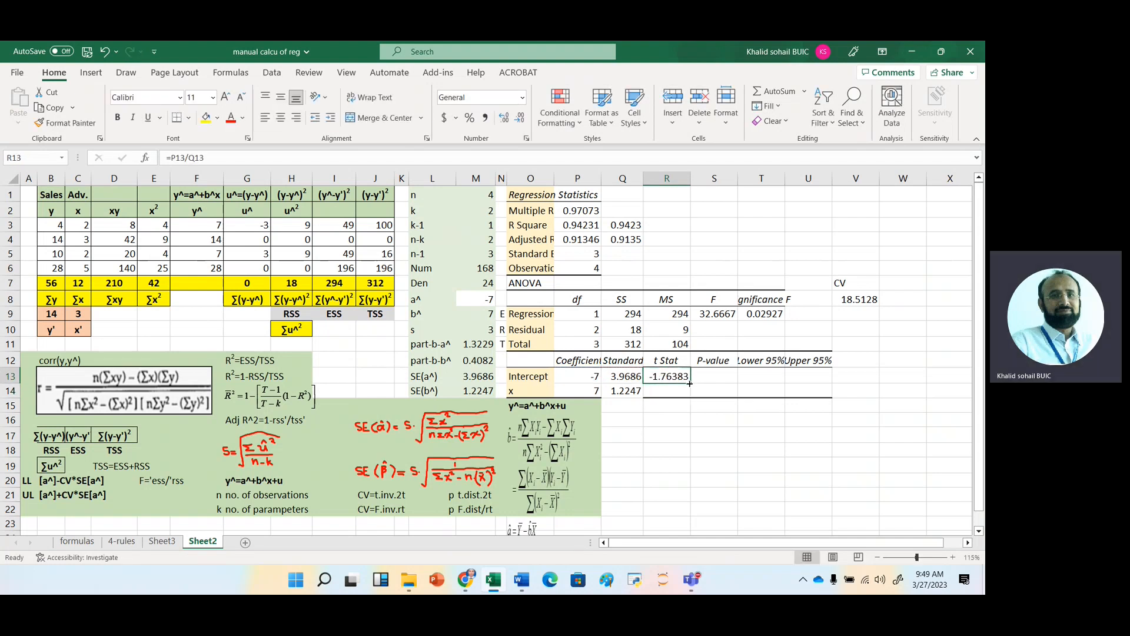
drag(689, 383, 690, 398)
click(665, 391)
Calculate the Intercept's P-value in S13 with T.DIST.2T, using the absolute value of R13 and 2 degrees of freedom.
click(708, 366)
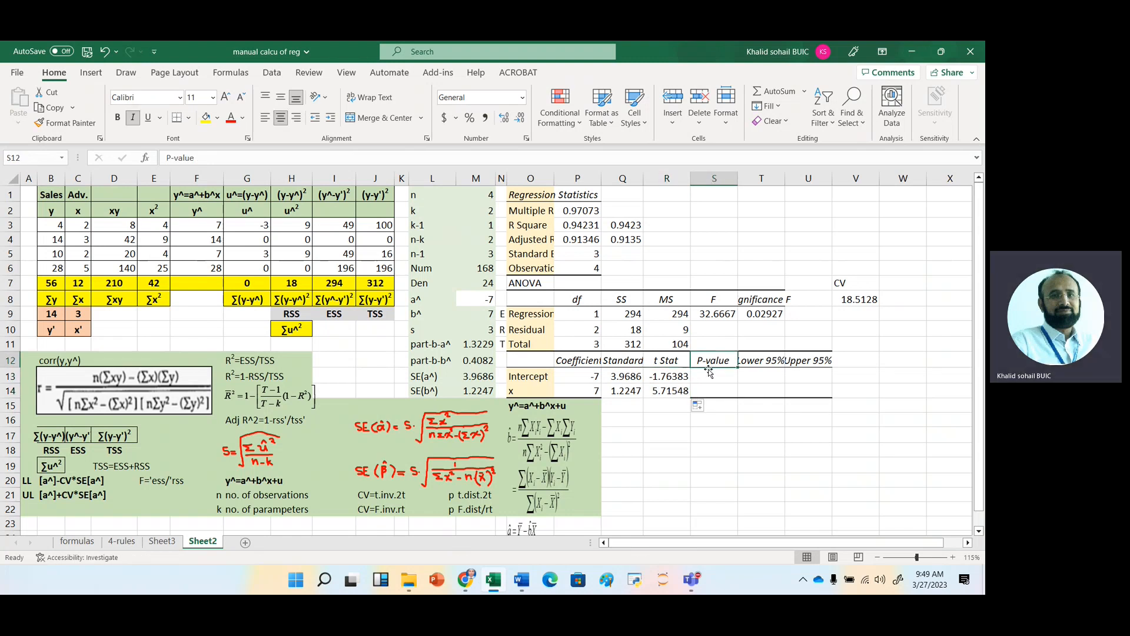
click(708, 372)
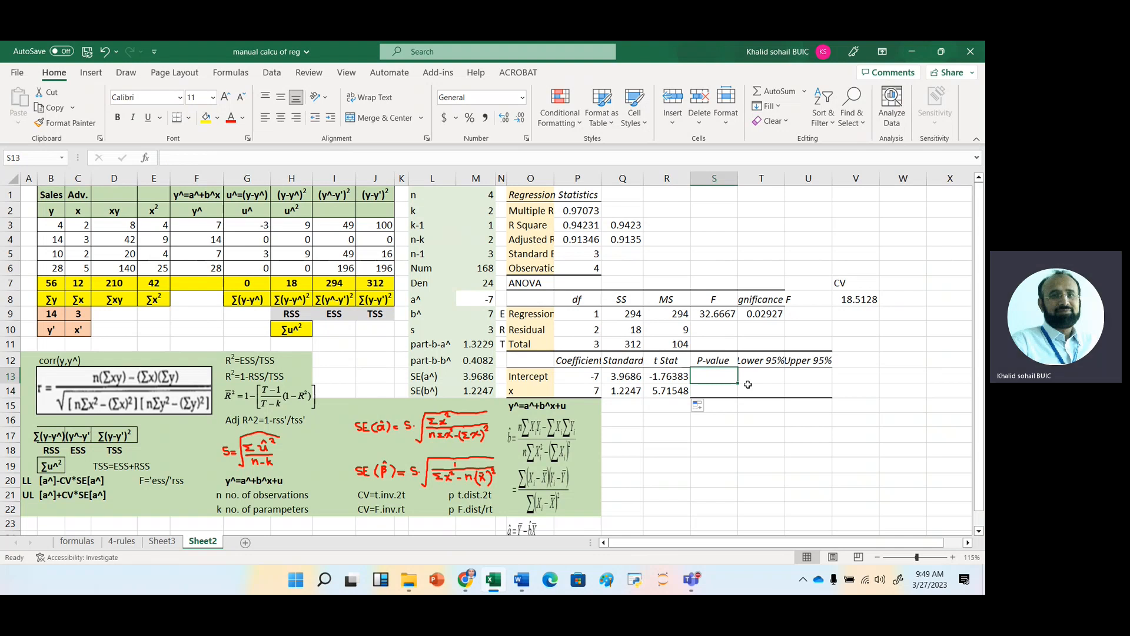
text(=)
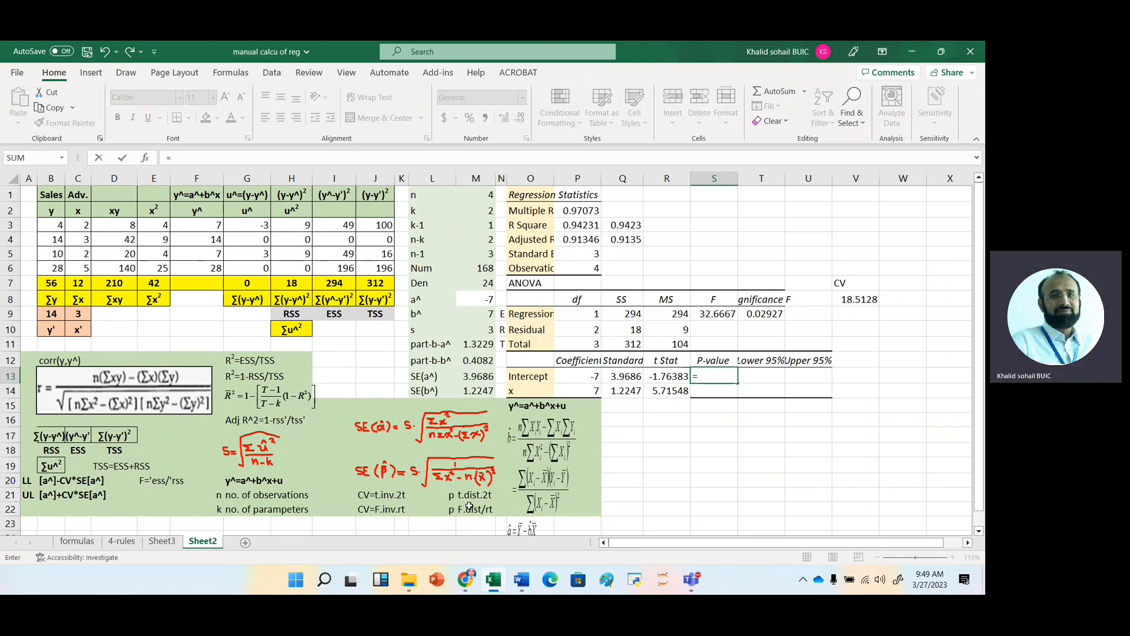
text(t.d)
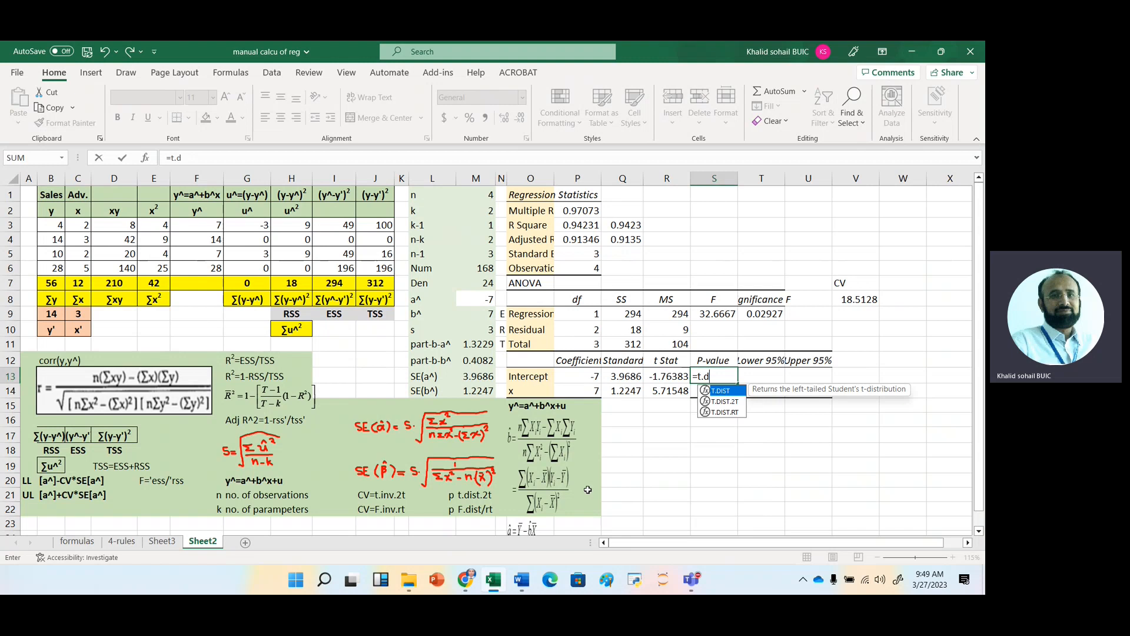
key(Down)
key(Tab)
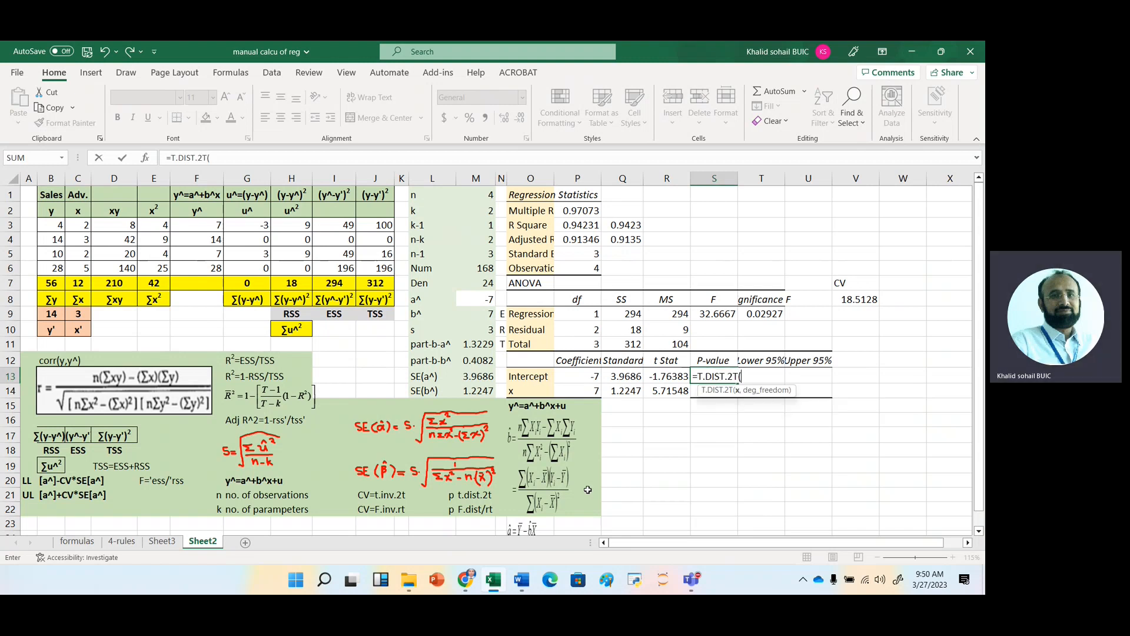
text(abs()
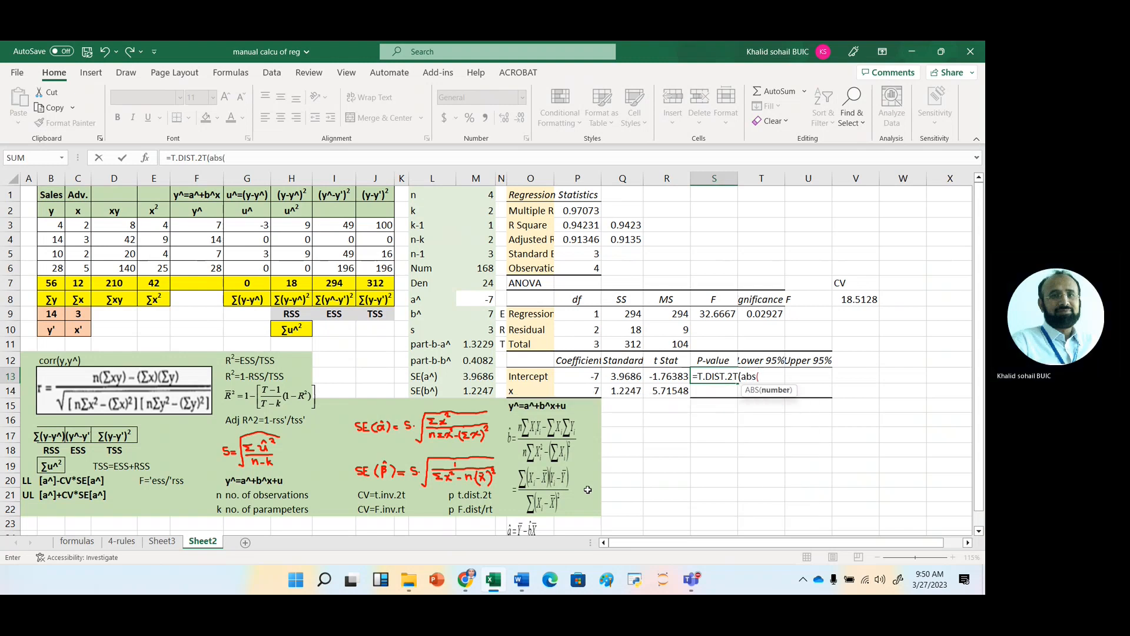
key(Left)
text(),)
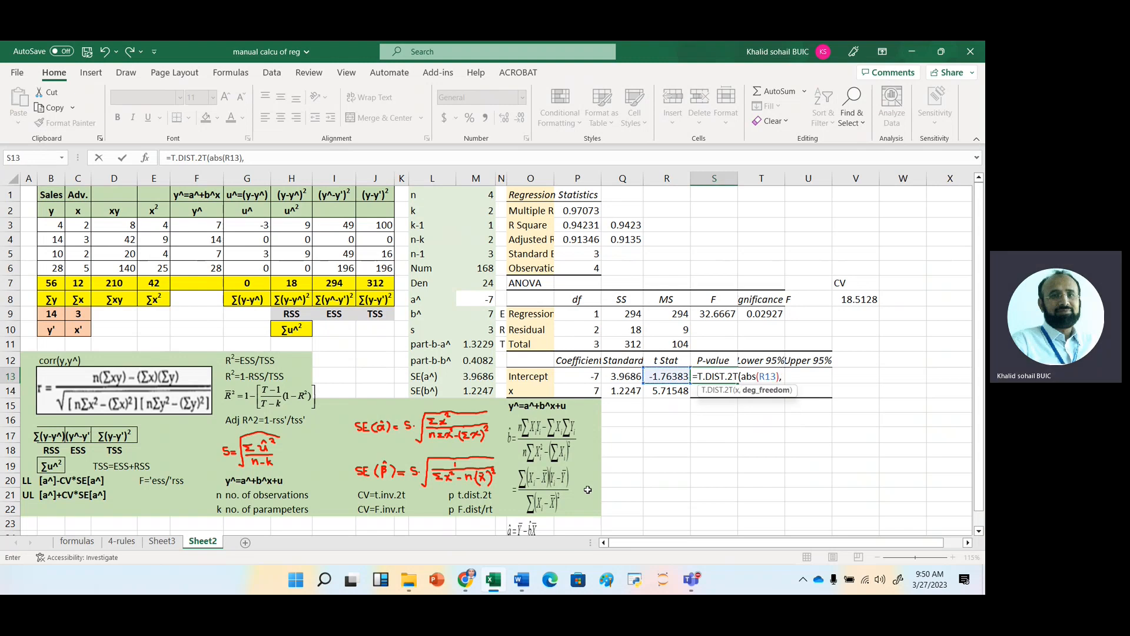
text(2))
key(Return)
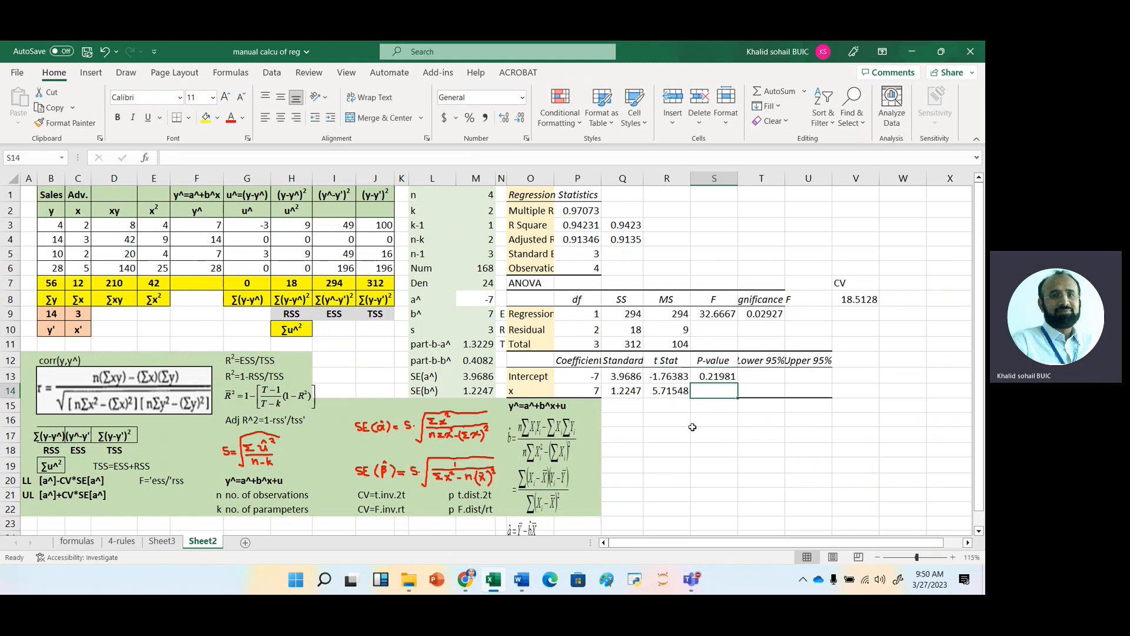
Copy the P-value formula from S13 down to S14 for the x coefficient.
click(710, 376)
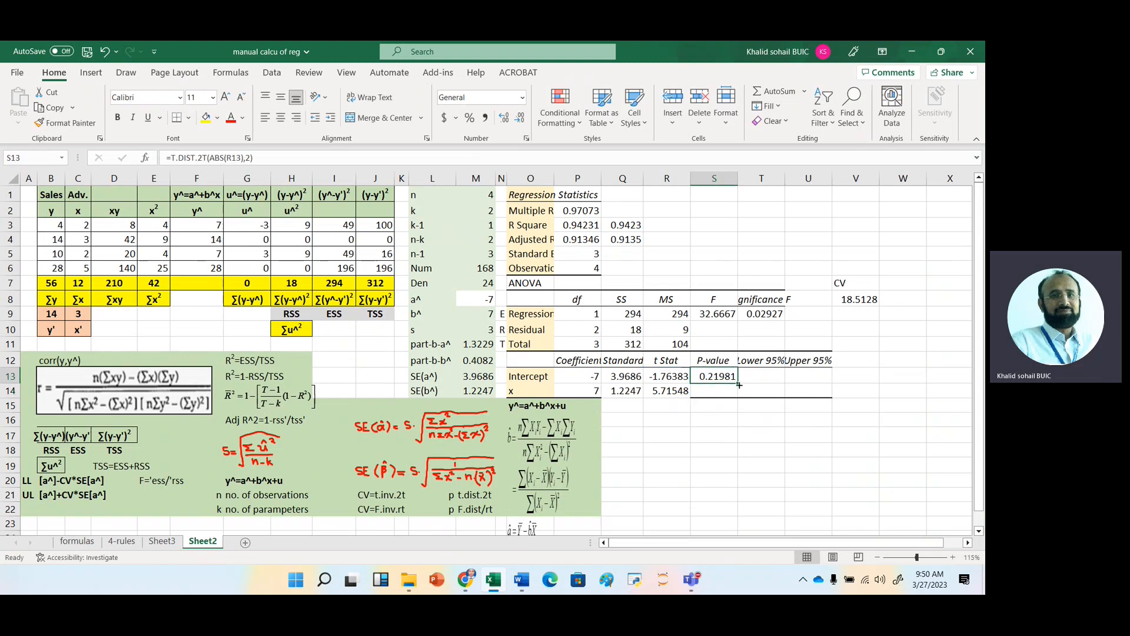
drag(738, 385, 740, 393)
click(720, 390)
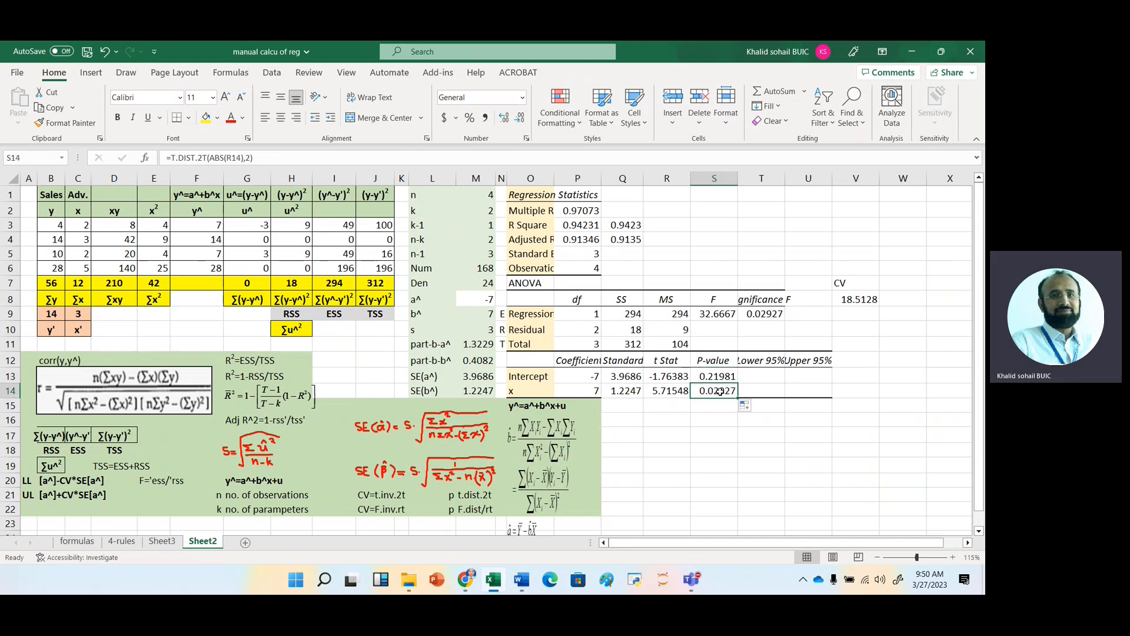
Change the leading [a^] to [b^] in the UL formula note in B21.
click(765, 372)
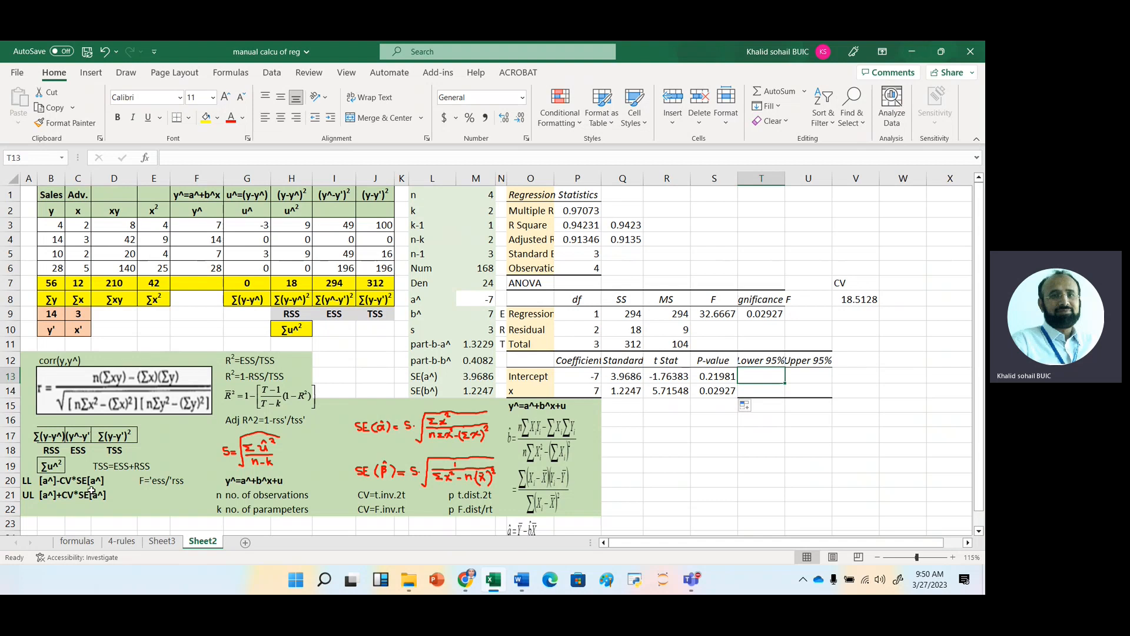
click(47, 496)
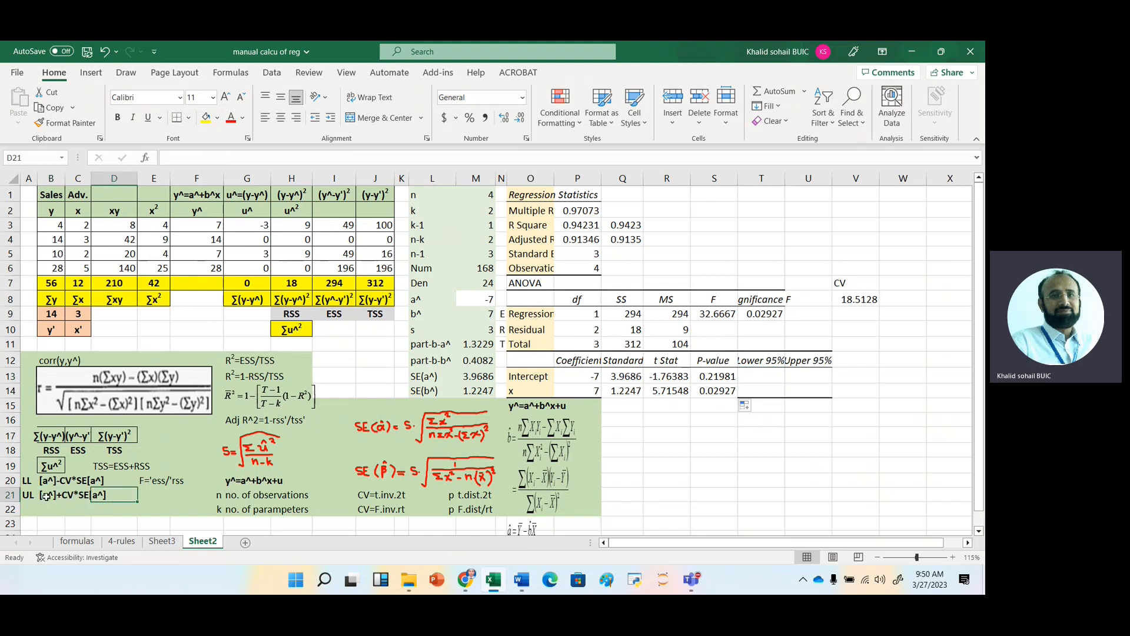
double_click(46, 496)
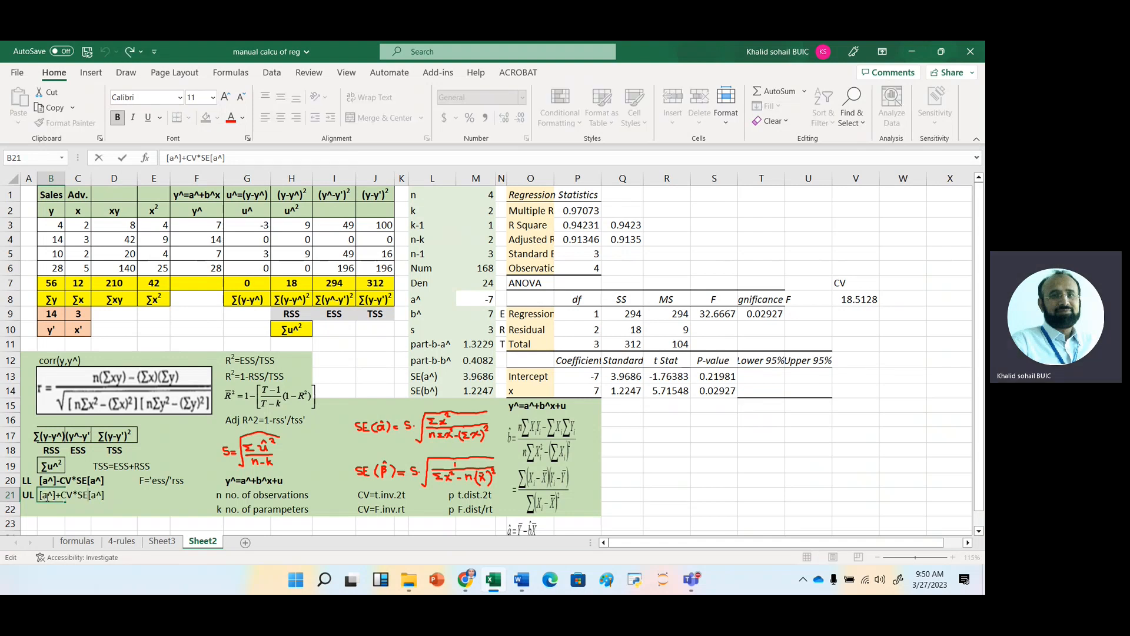
click(47, 497)
key(Delete)
text(b)
key(Return)
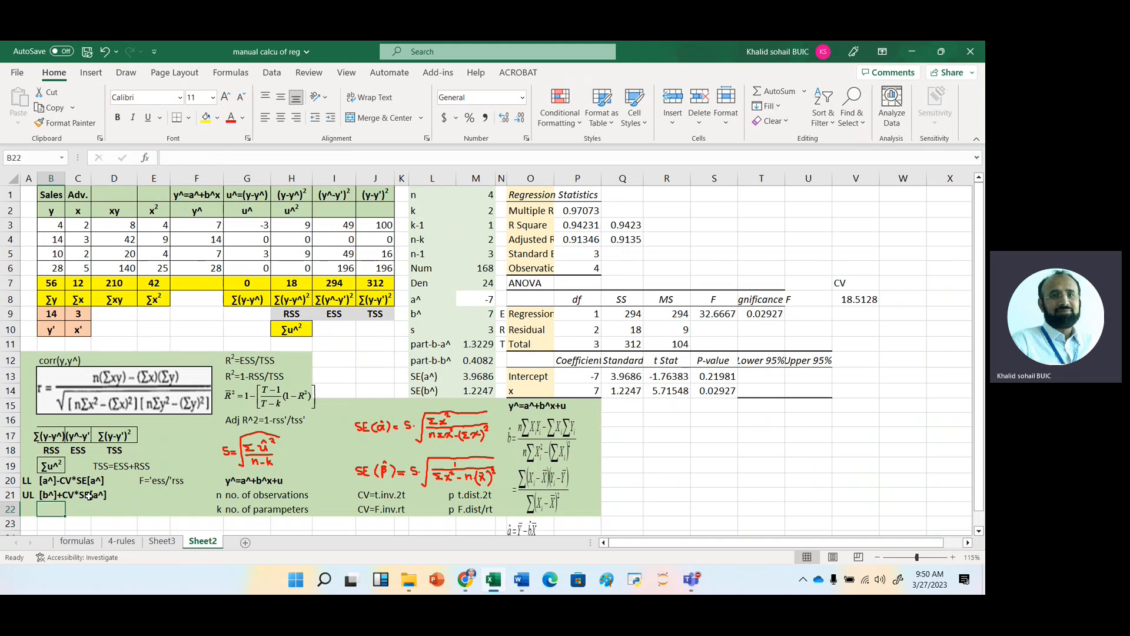
Change the standard error term in the B21 note so it reads [b^]+CV*SE[b^].
click(93, 497)
key(Left)
key(Left)
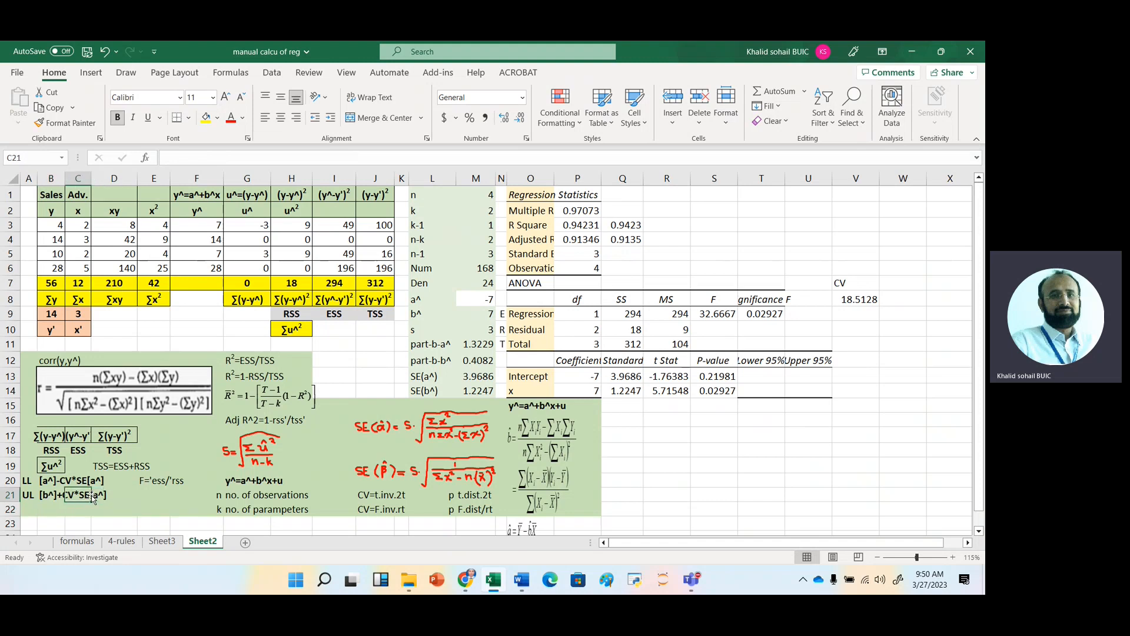
key(F2)
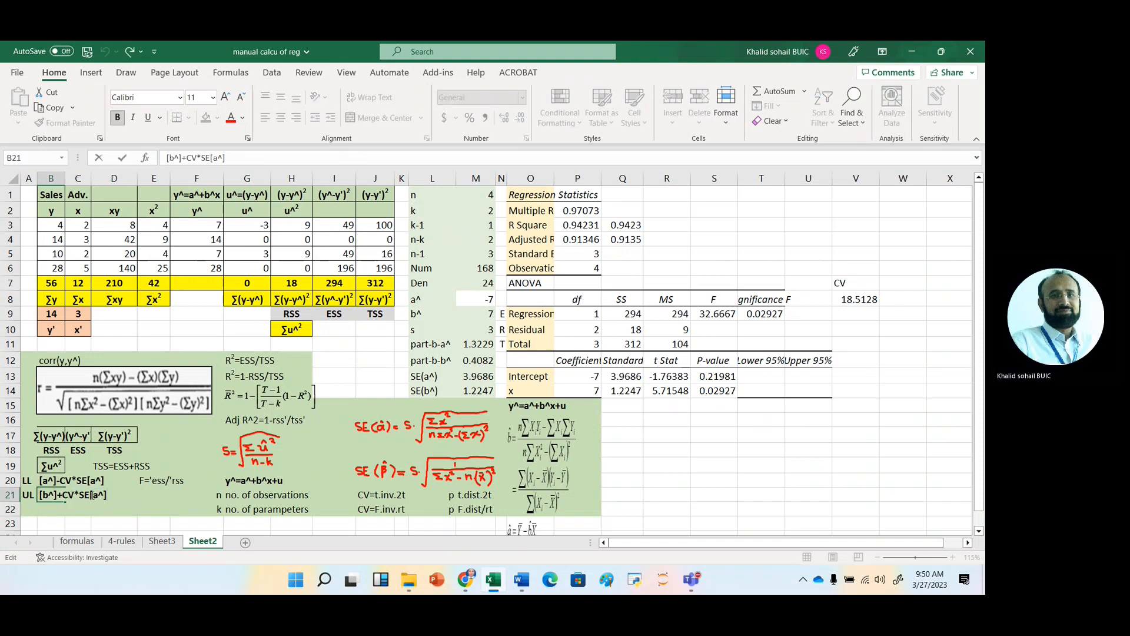
key(Left)
key(Left)
key(BackSpace)
text(b)
key(Return)
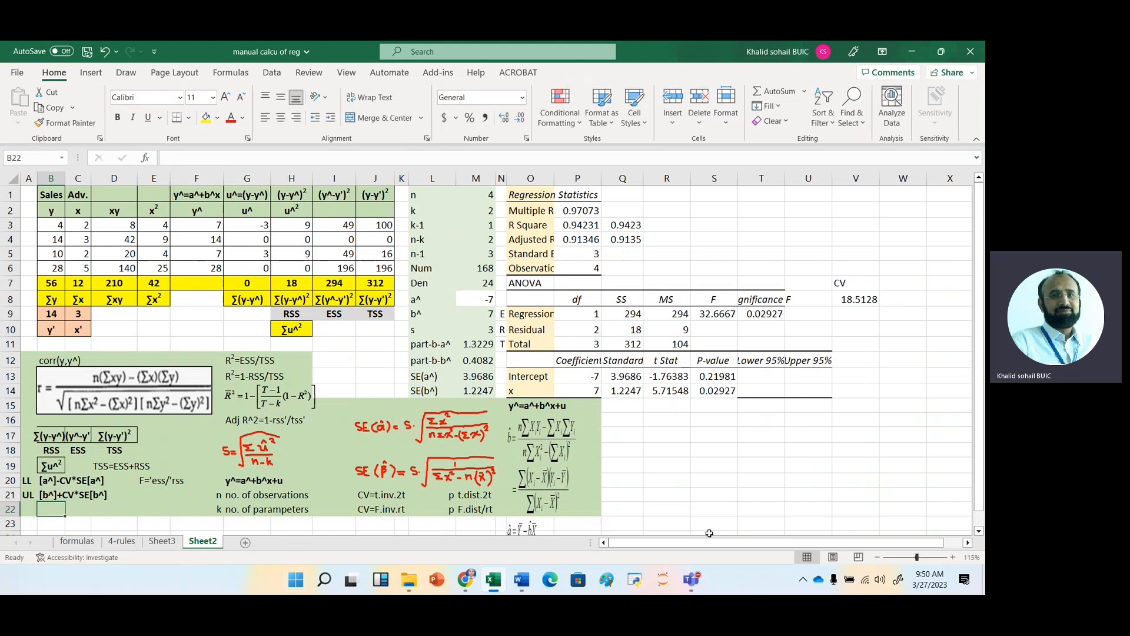
Label W11 as CV and calculate the t critical value in W12 with T.INV.2T, using probability .05 and 2 degrees of freedom.
click(892, 344)
text(CV)
key(Return)
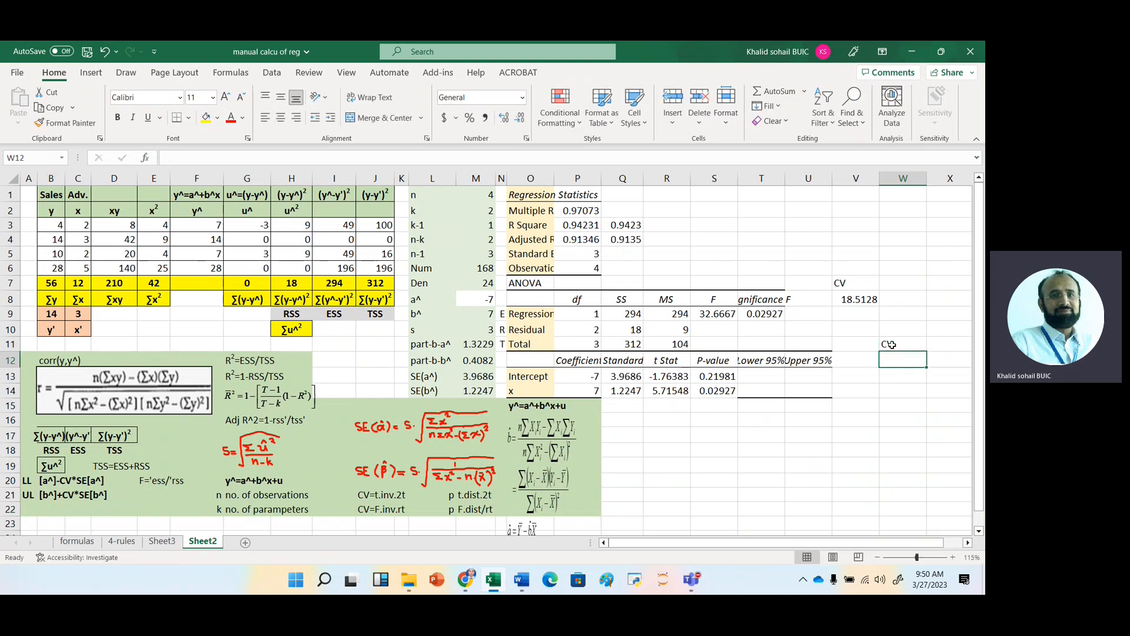
text(=)
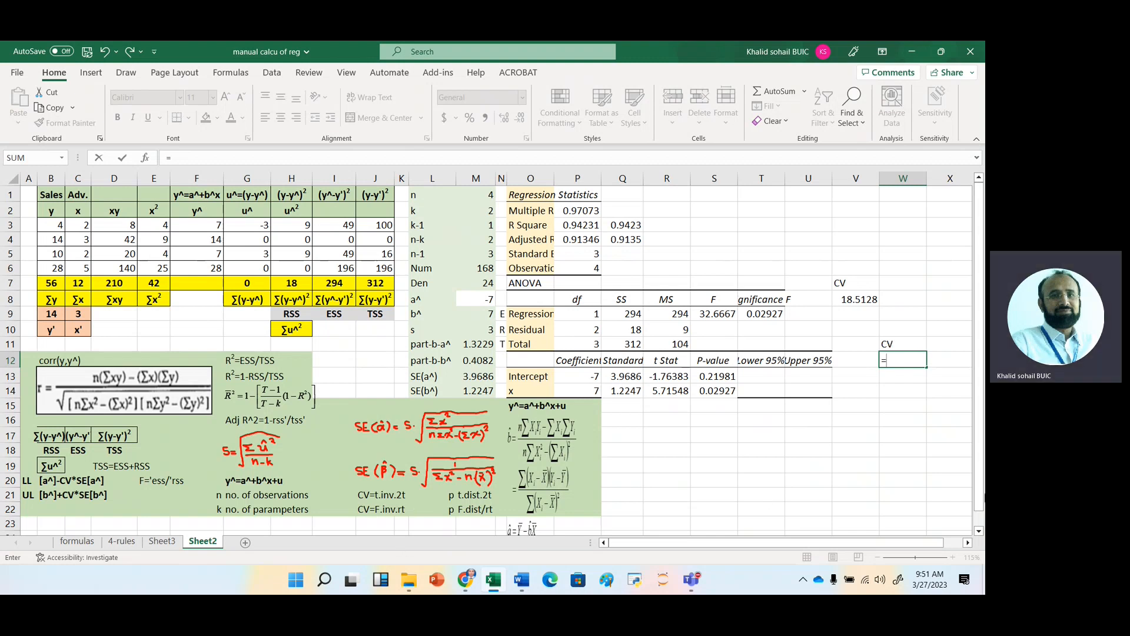
text(t.in)
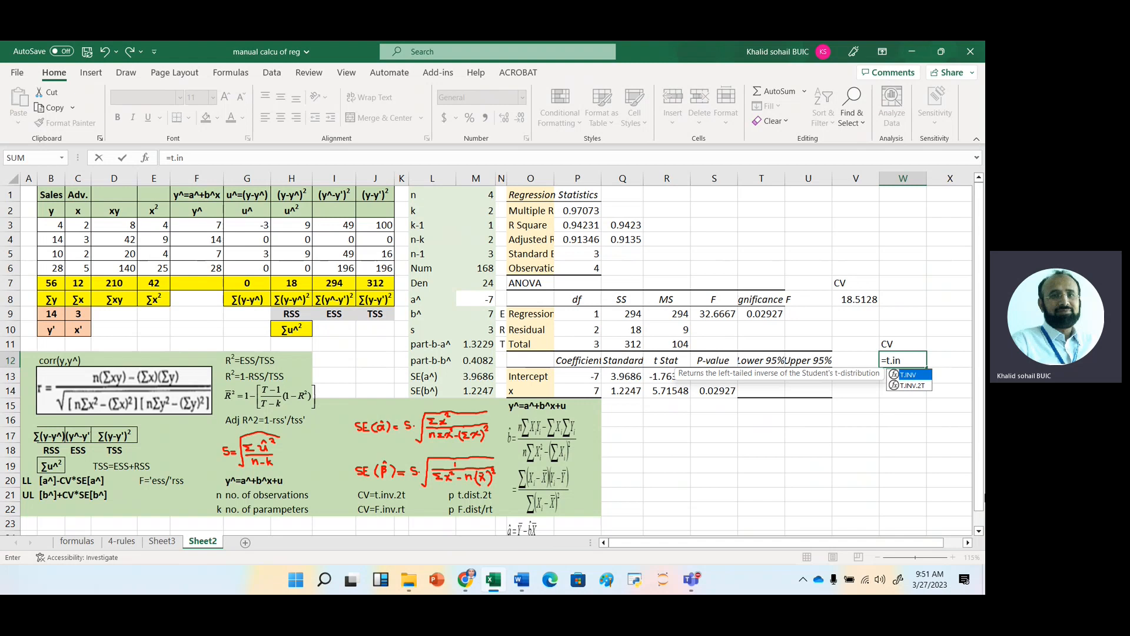
key(Down)
key(Tab)
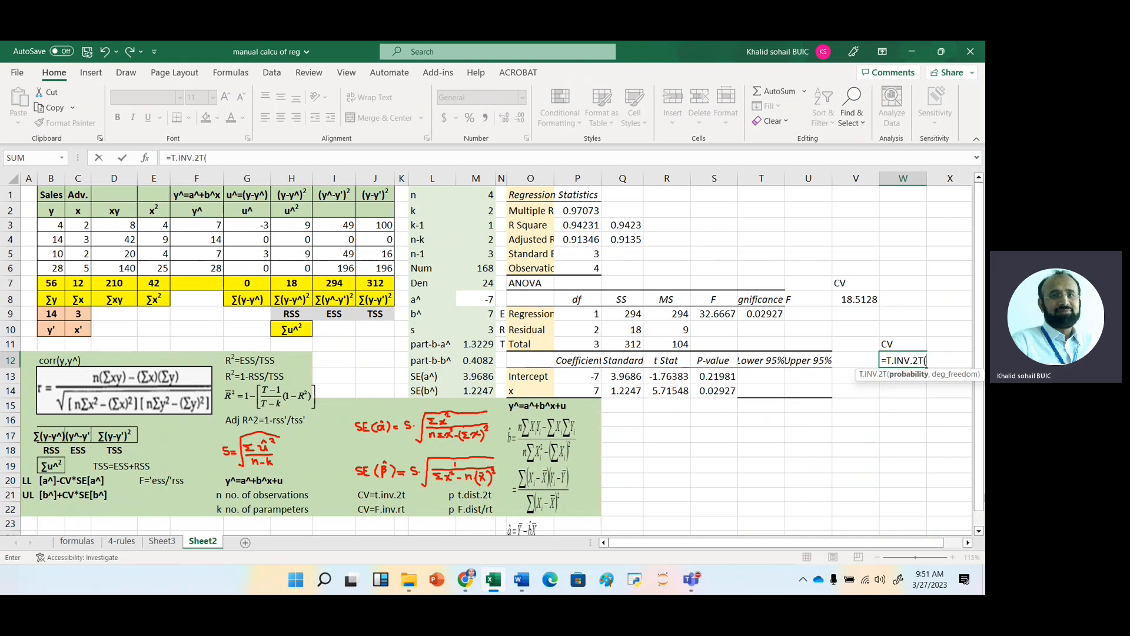
text(.05,2))
key(Return)
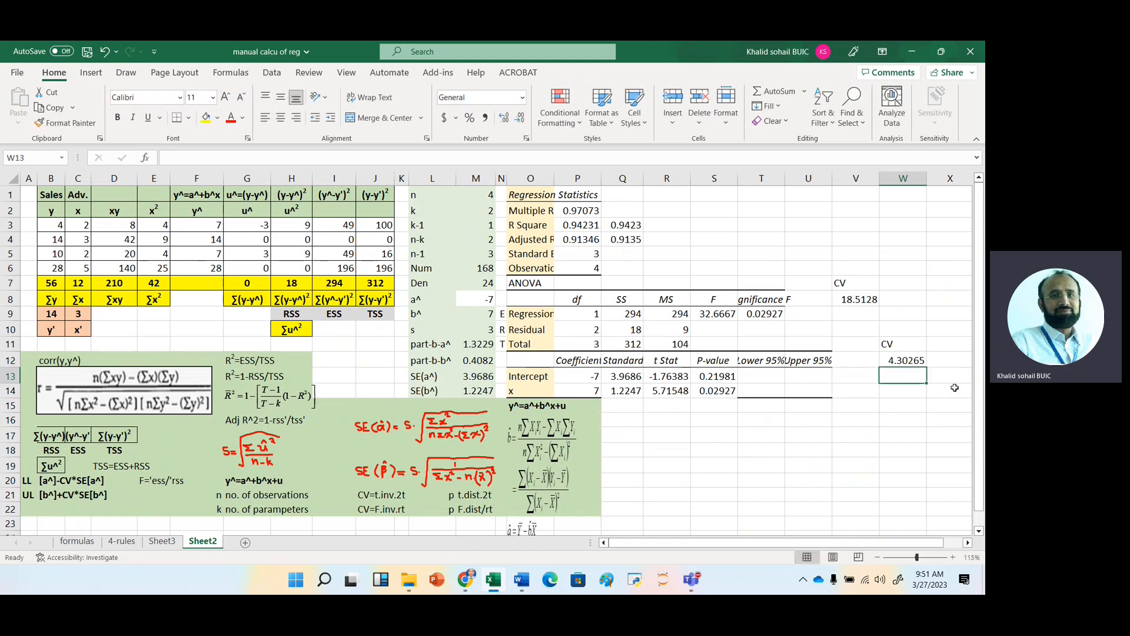
Calculate the intercept's Lower 95% limit in T13 with the formula =P13-$W$12*Q13.
click(757, 377)
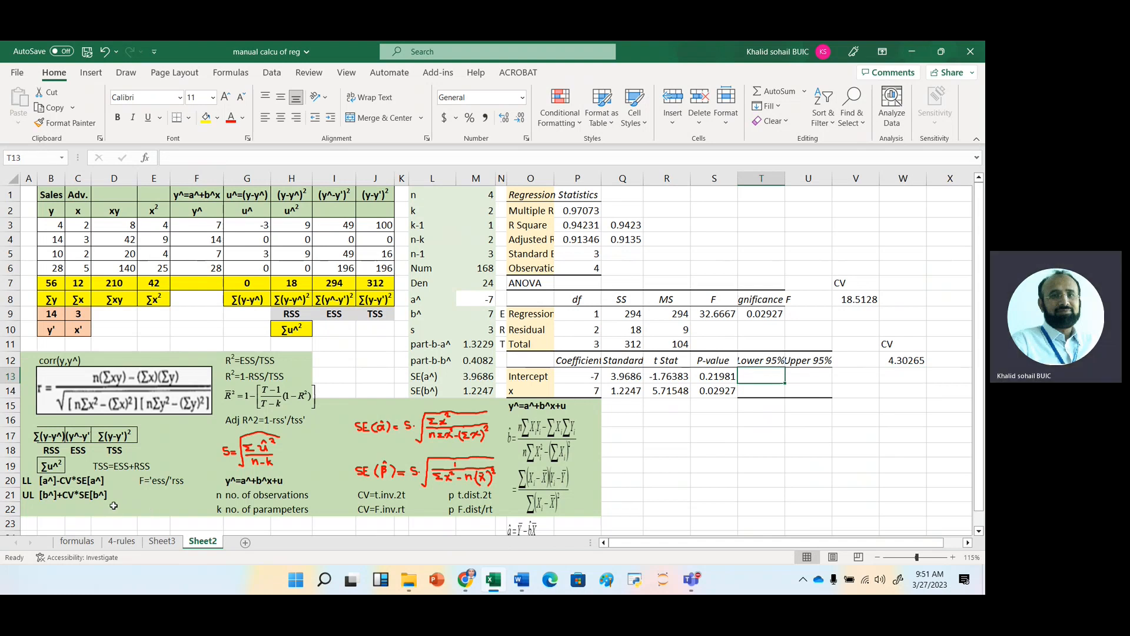
text(=)
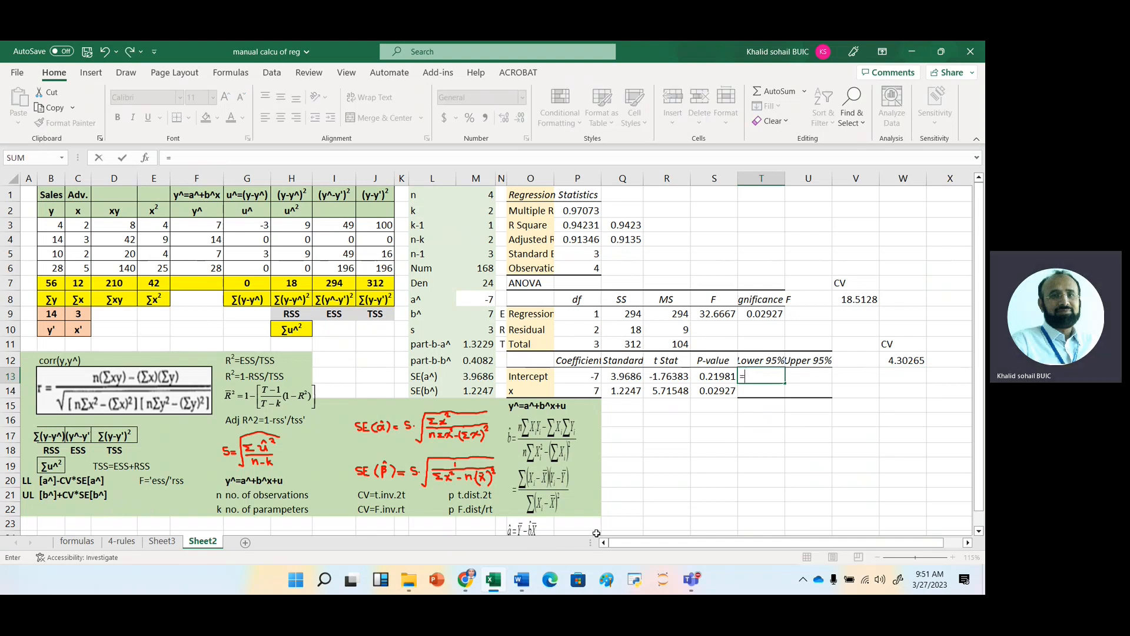
key(Left)
key(Left)
key(Left)
key(Left)
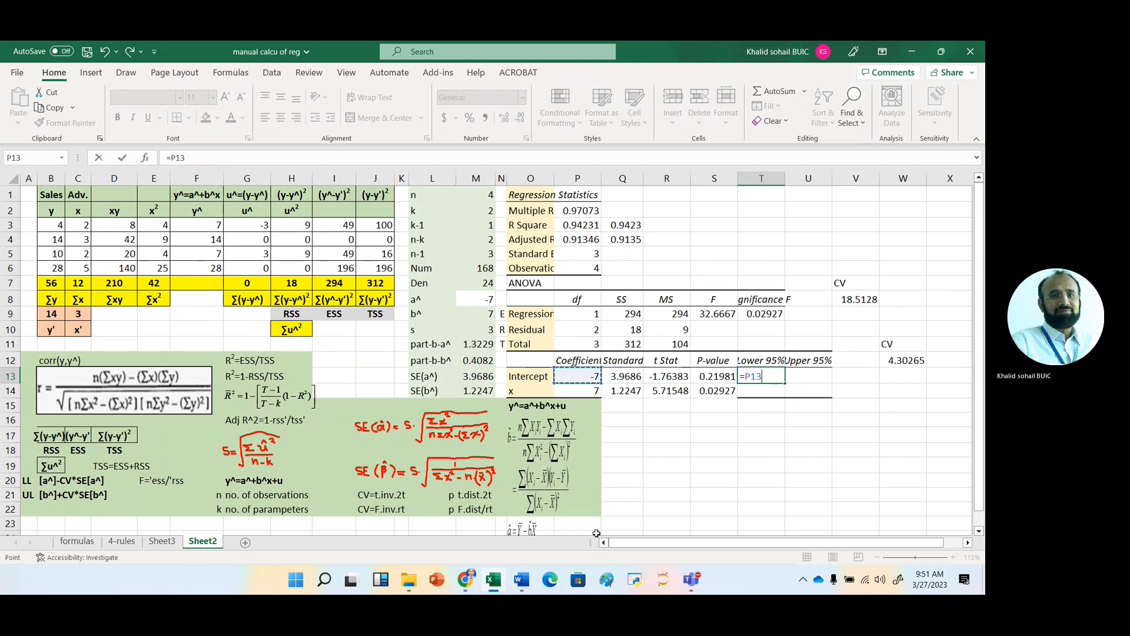
text(-)
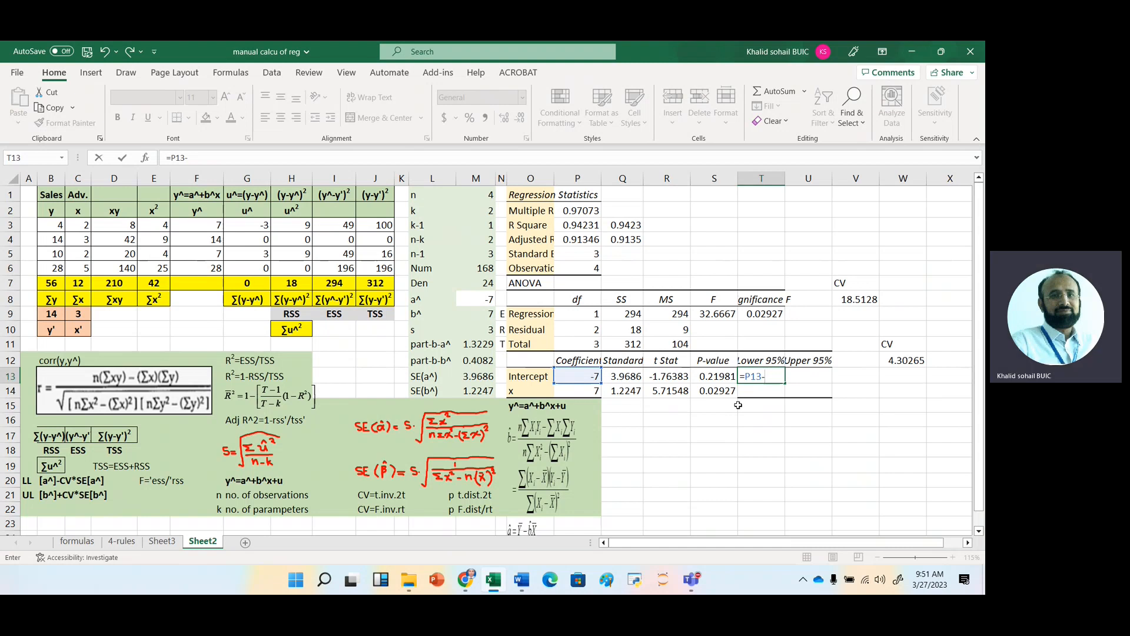
click(894, 361)
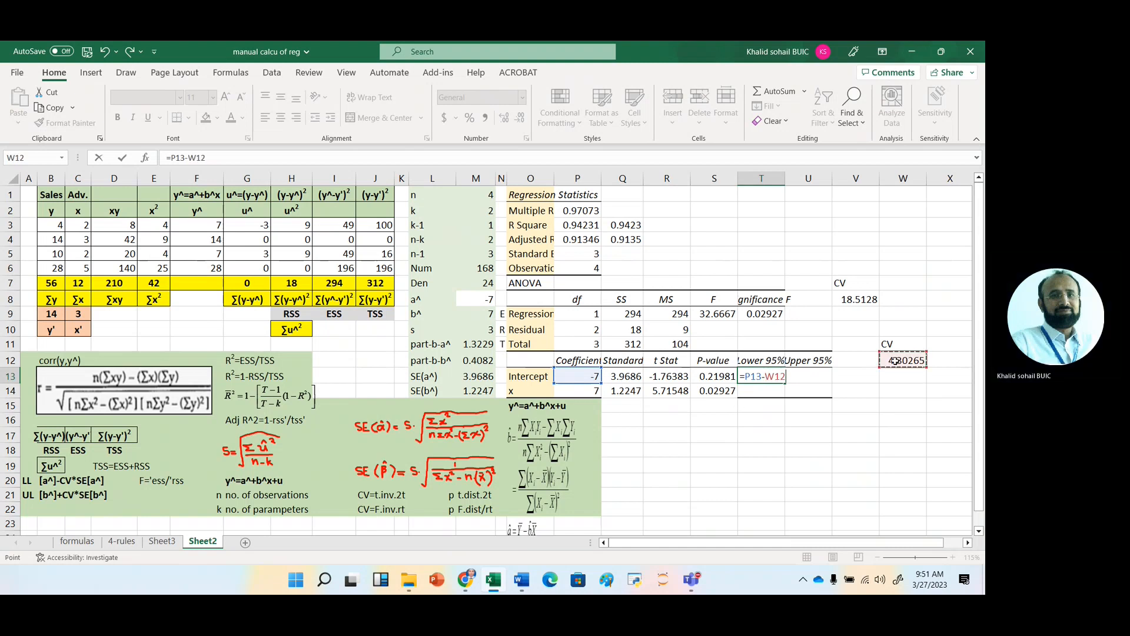
key(F4)
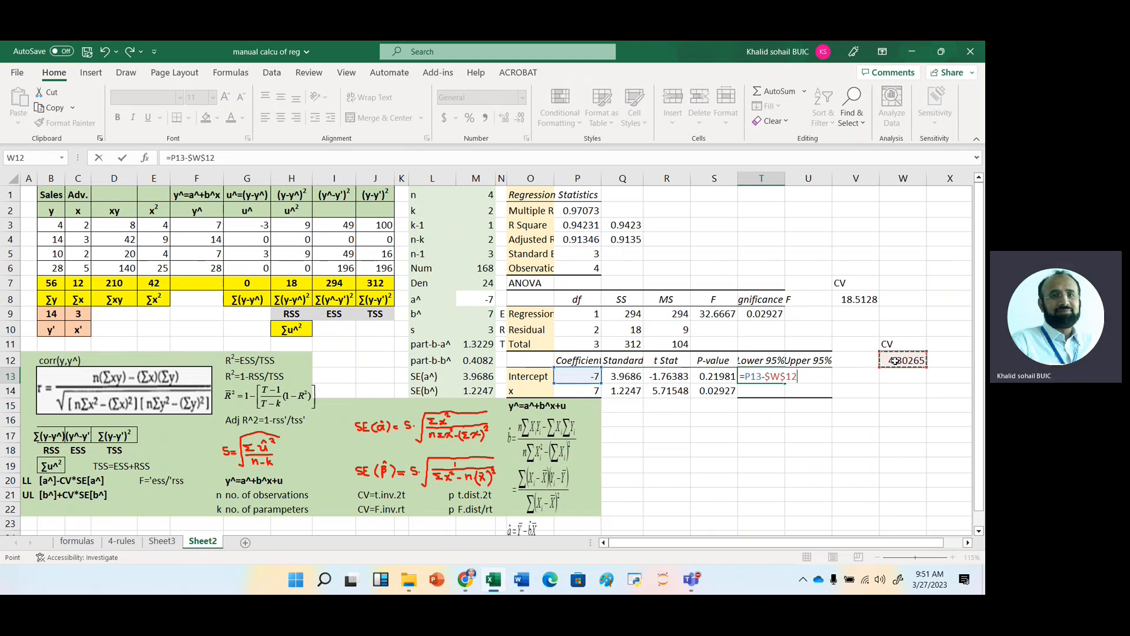
text(*)
click(624, 378)
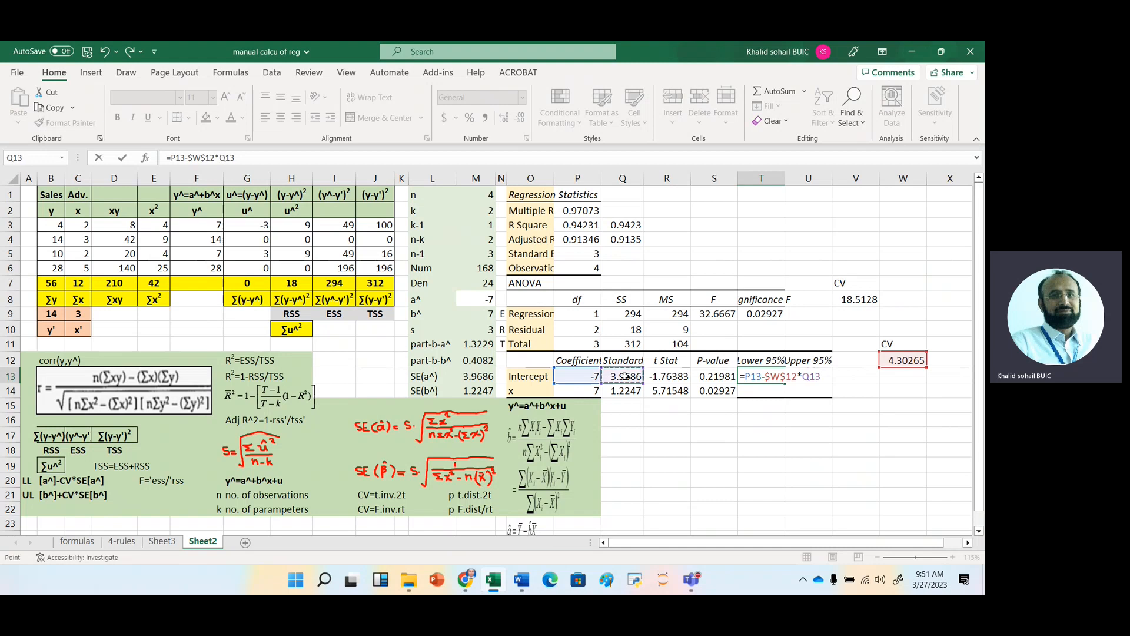
key(Return)
Try to reuse the Lower 95% formula from T13 in U13 for the intercept's upper limit.
click(759, 377)
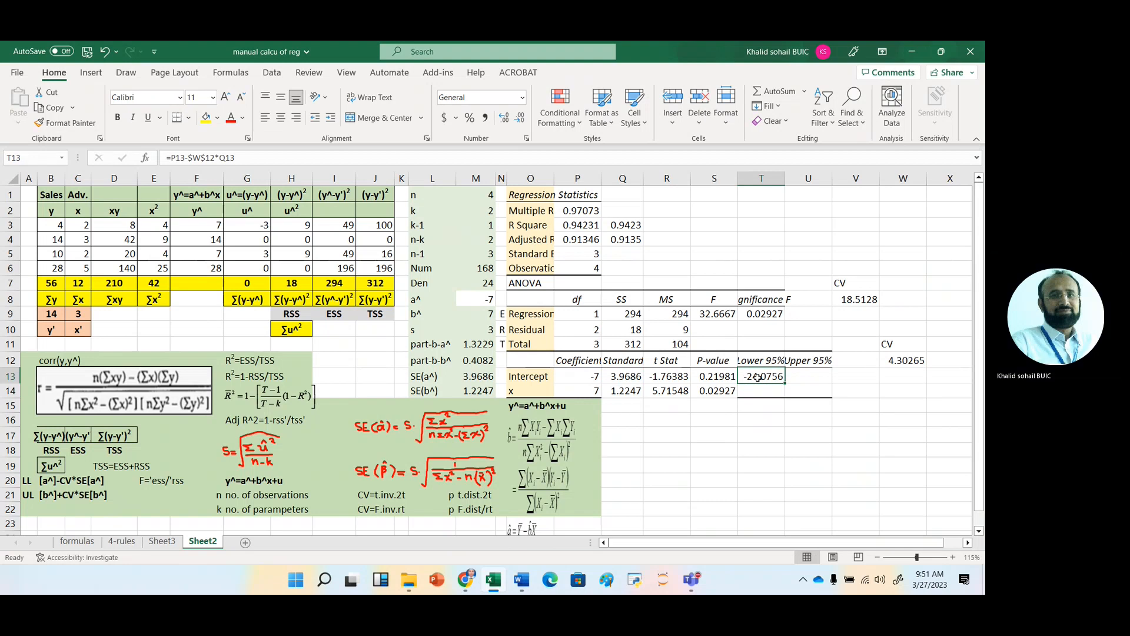
key(ctrl+c)
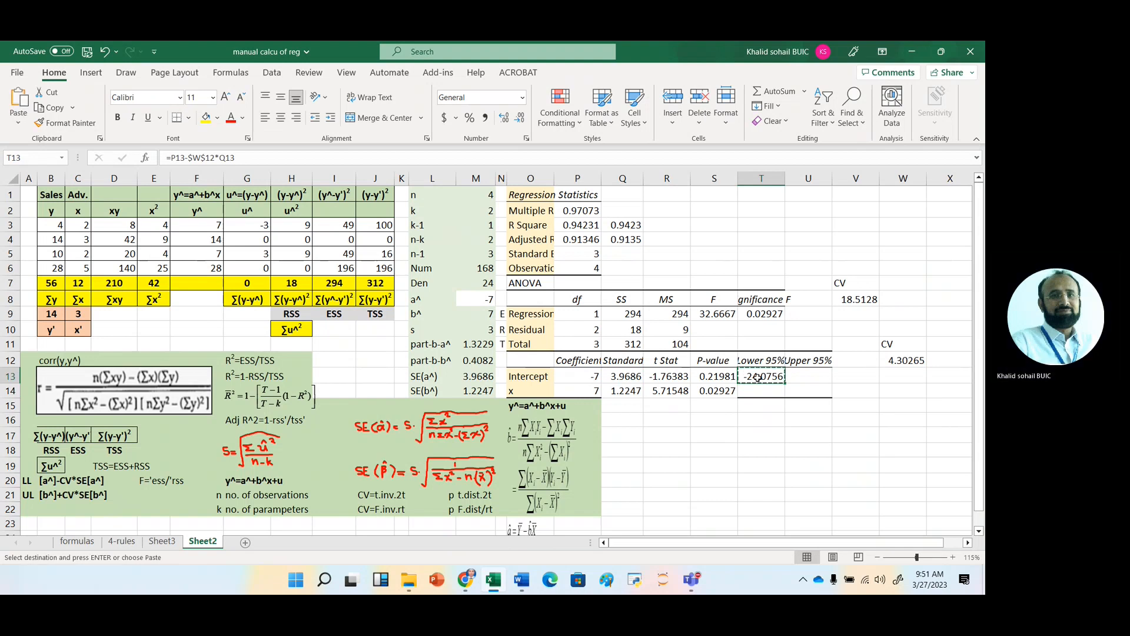
key(Right)
key(ctrl+v)
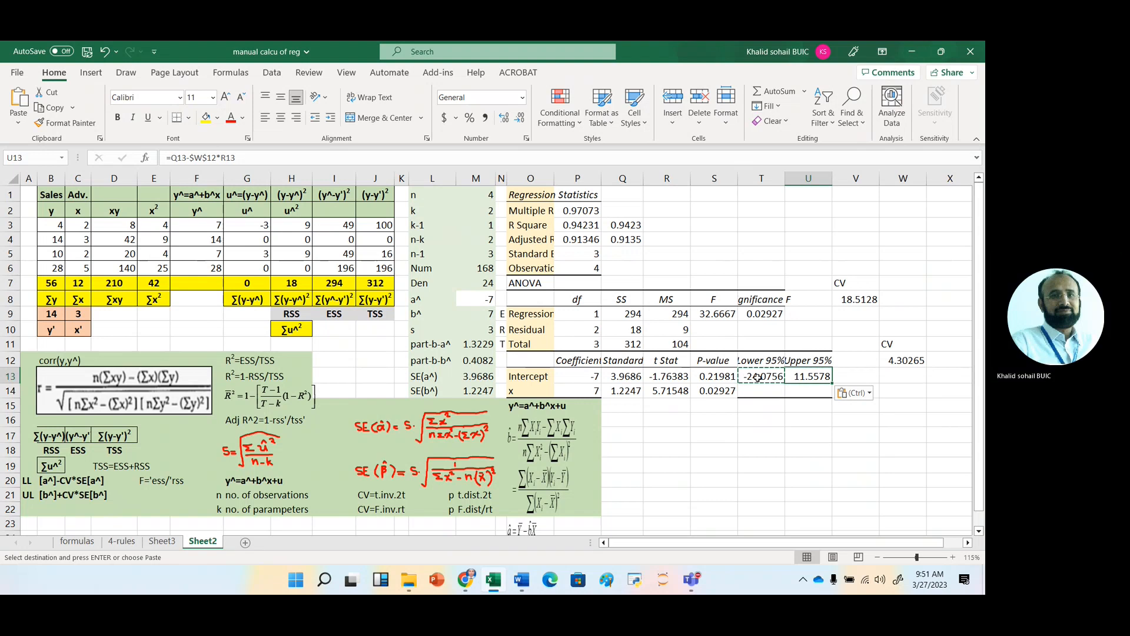
key(F2)
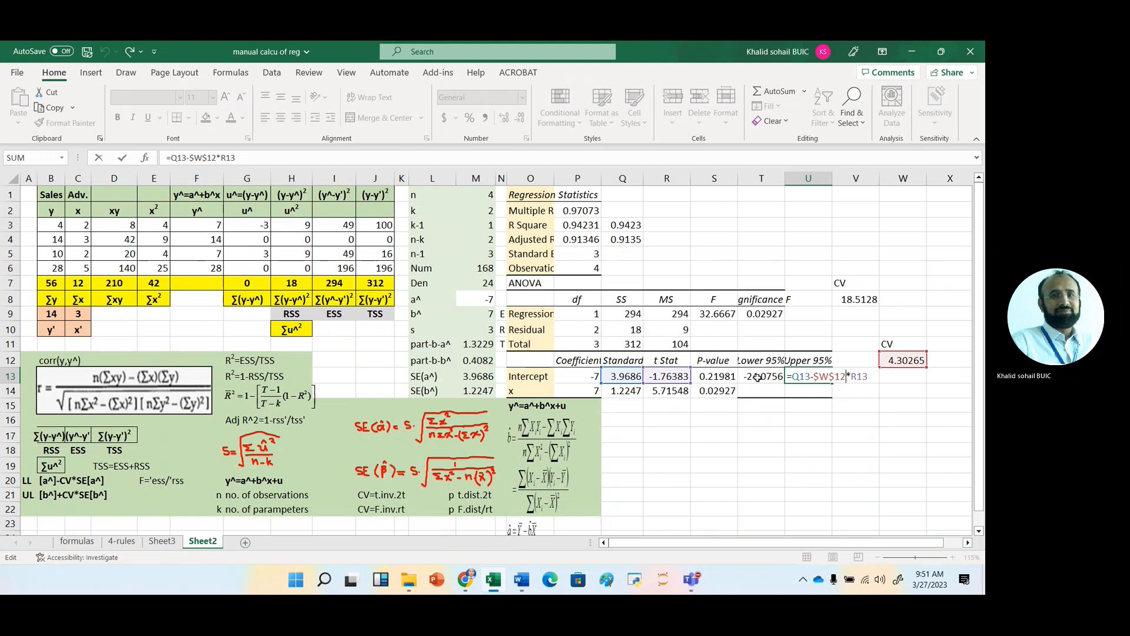
key(Escape)
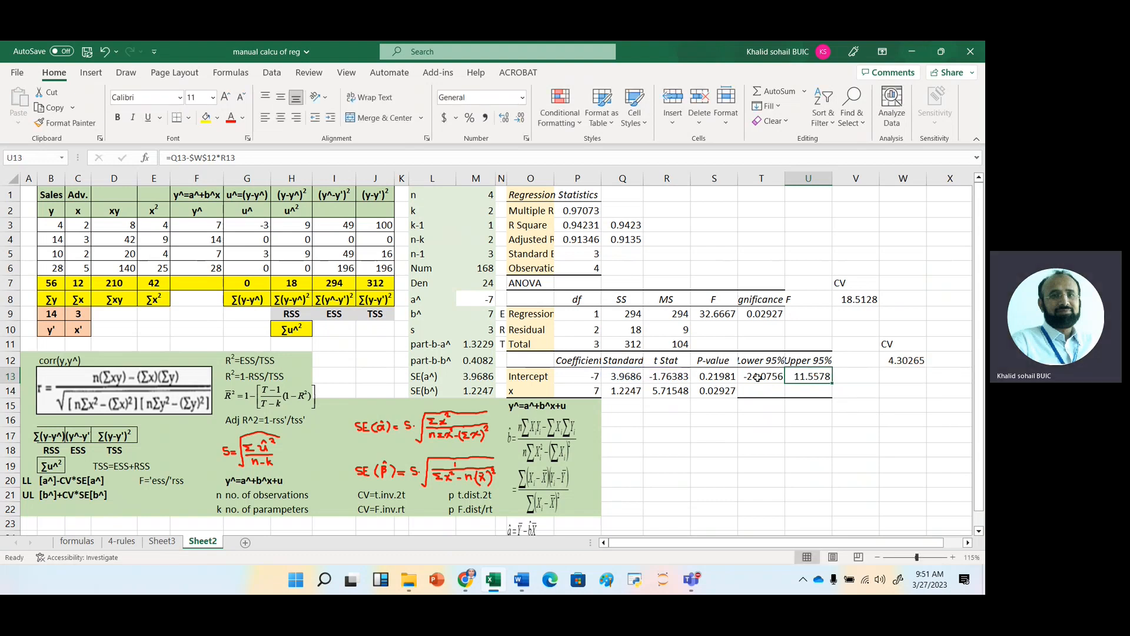
Calculate the intercept's Upper 95% limit in U13 with the formula =P13+$W$12*Q13.
text(=)
key(Left)
key(Left)
key(Left)
key(Left)
key(Left)
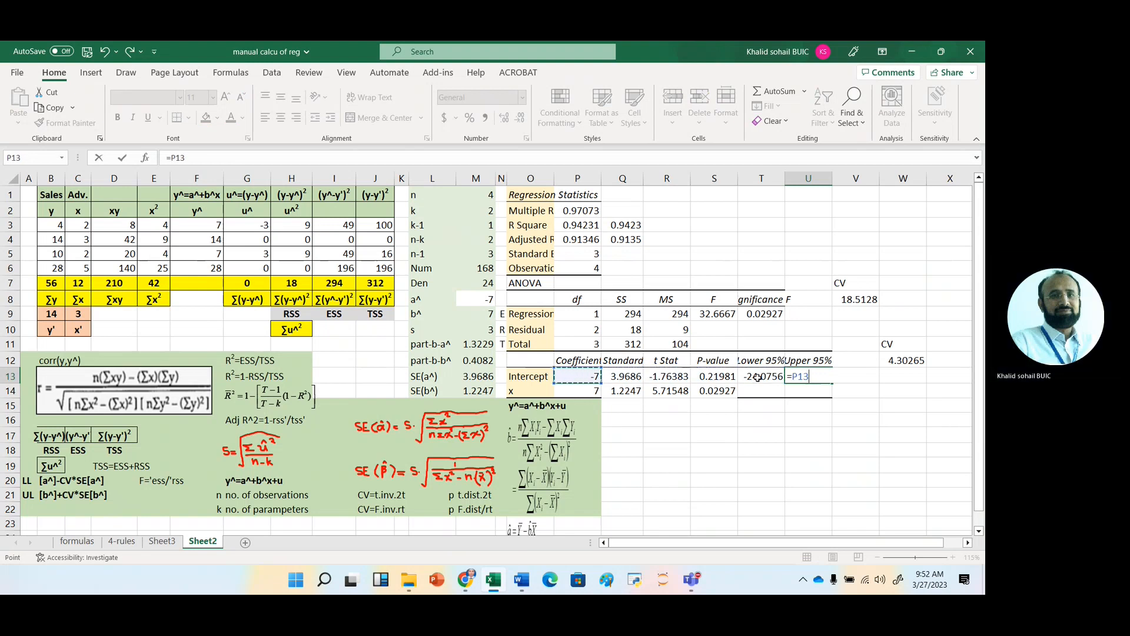
text(+)
click(905, 360)
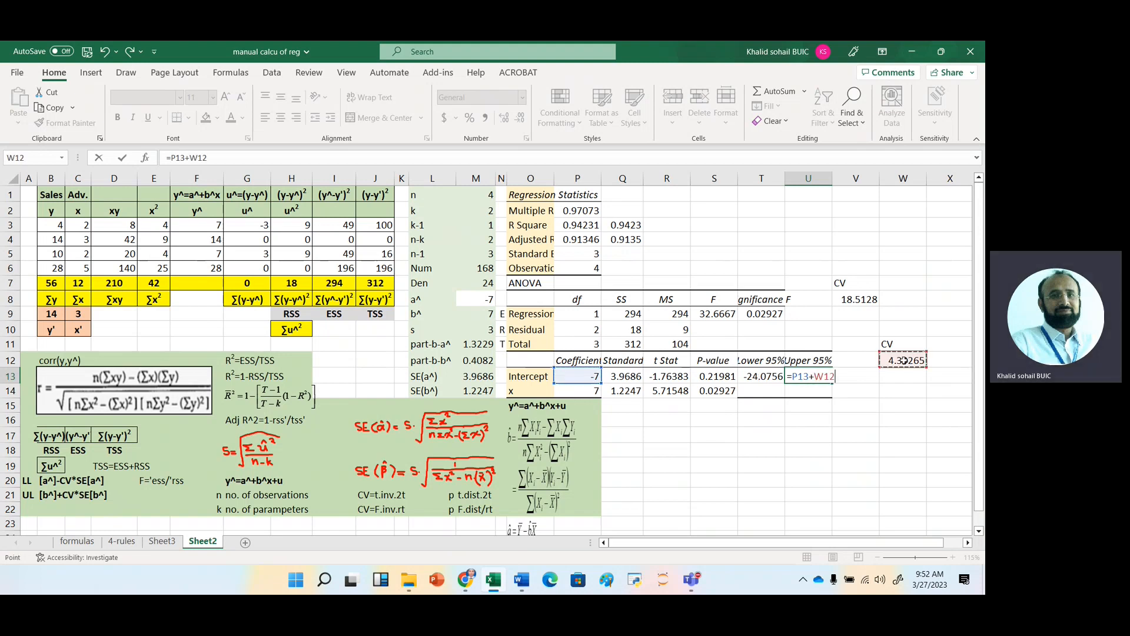
key(F4)
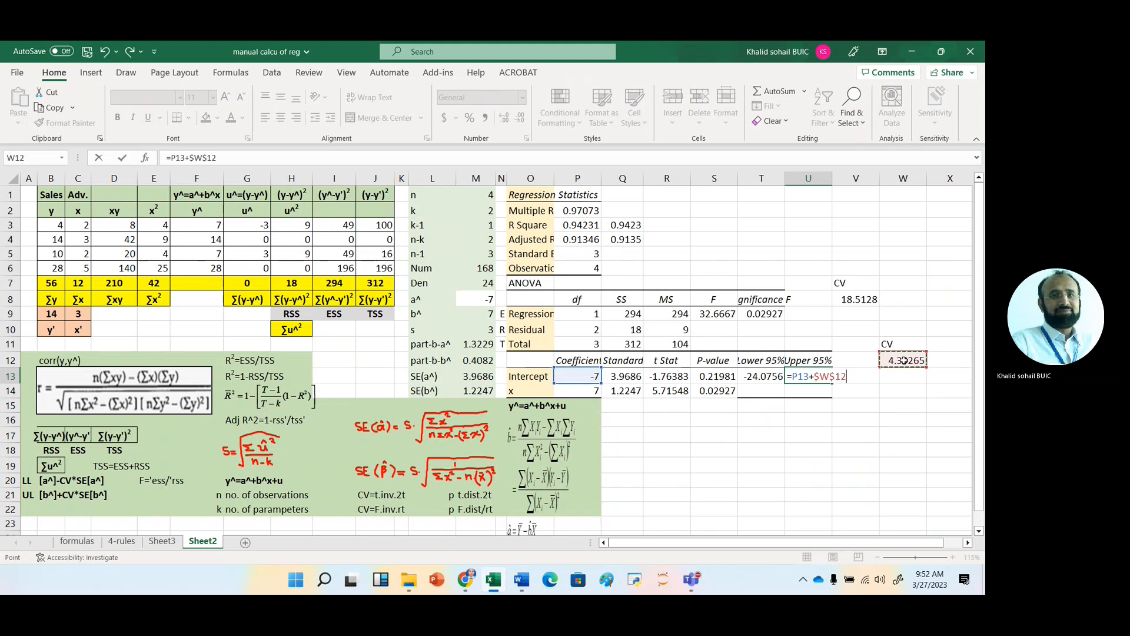
text(*)
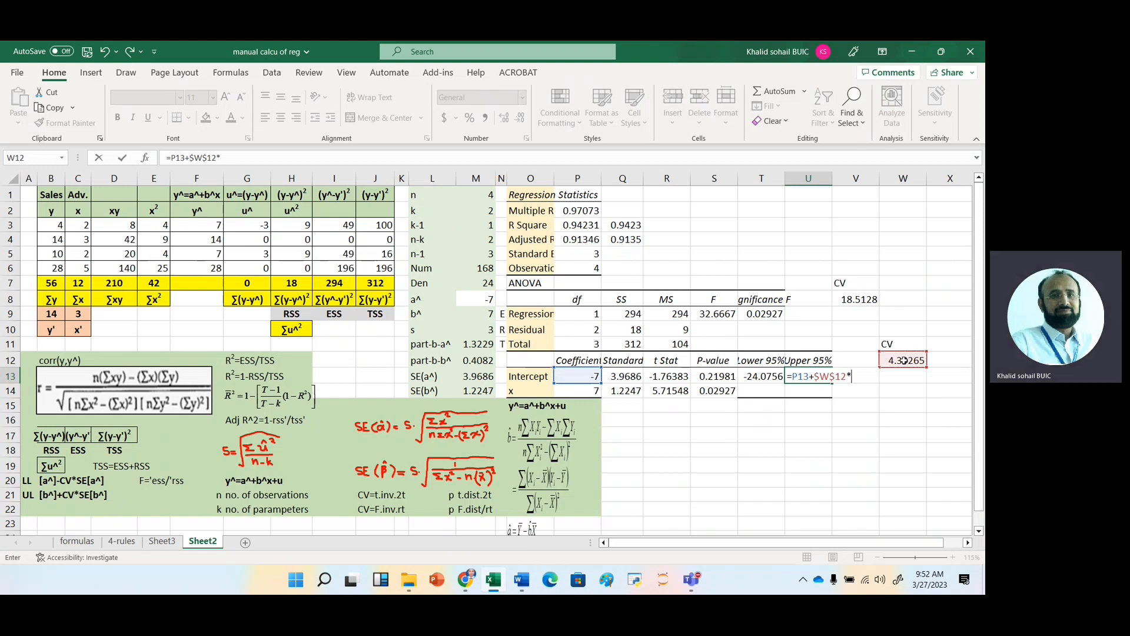
click(624, 375)
key(Return)
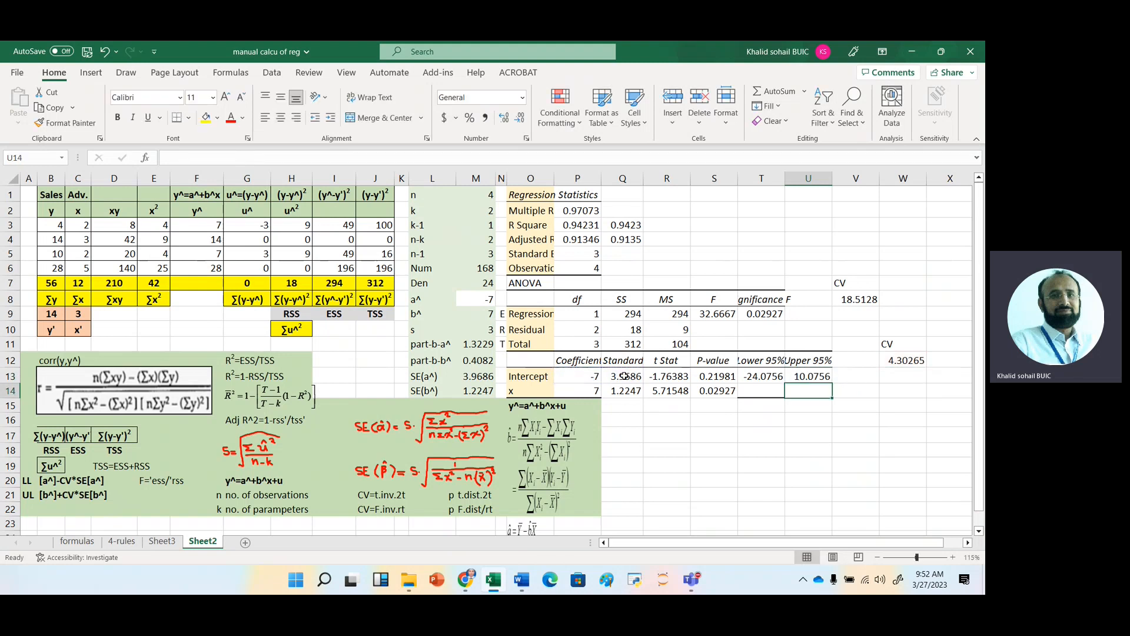
Copy the lower and upper 95% limit formulas from T13:U13 down to row 14 for the x coefficient.
click(764, 377)
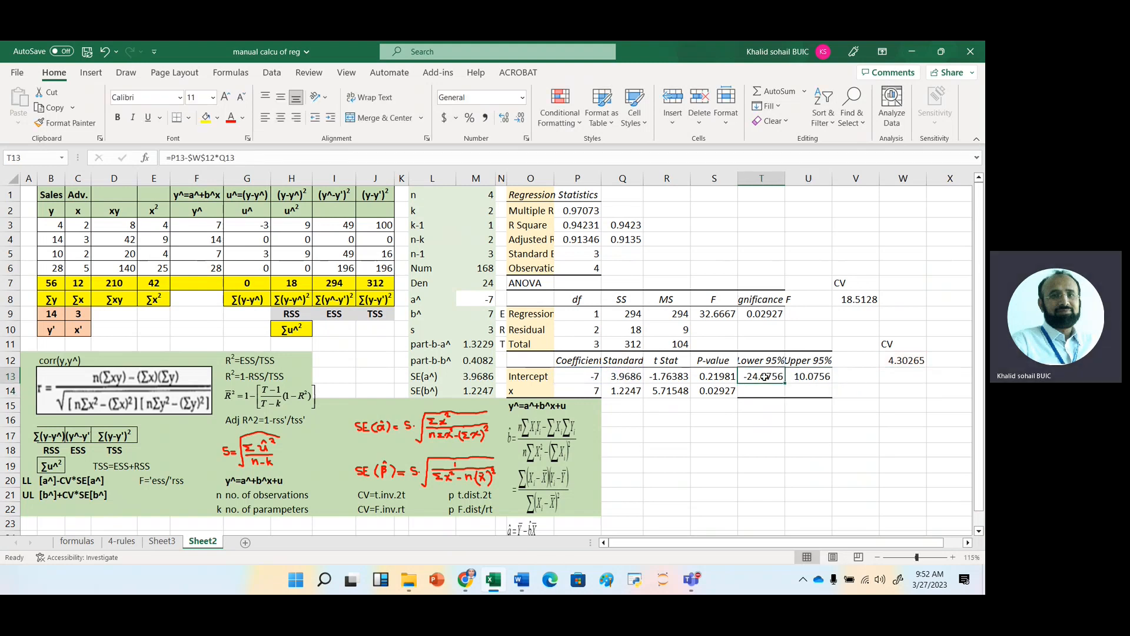
drag(763, 377, 827, 378)
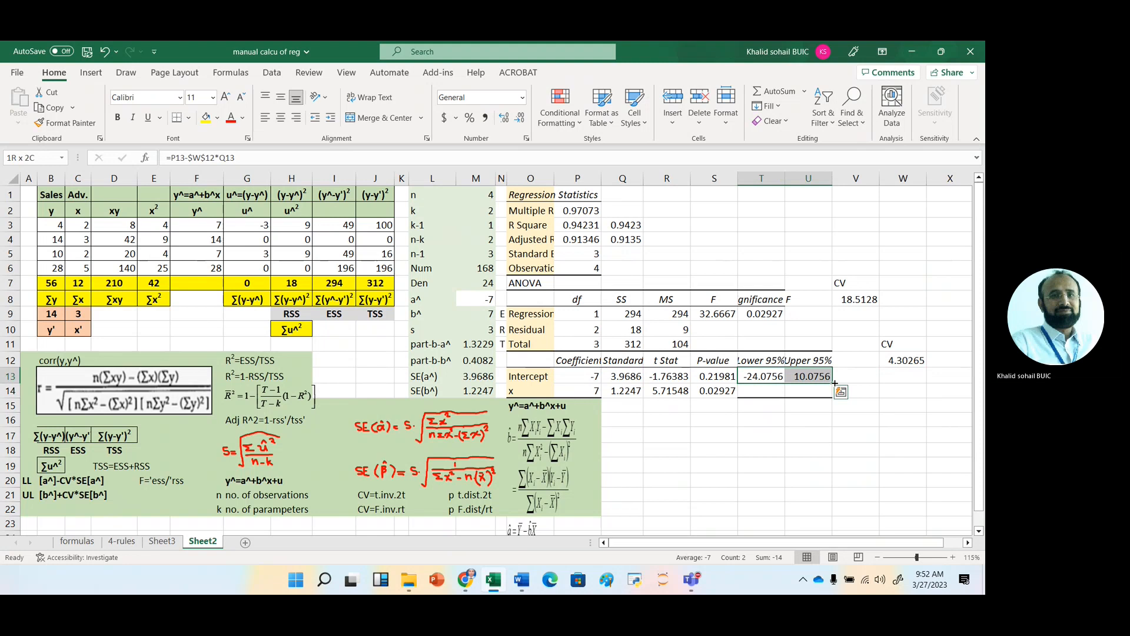
drag(834, 383, 834, 396)
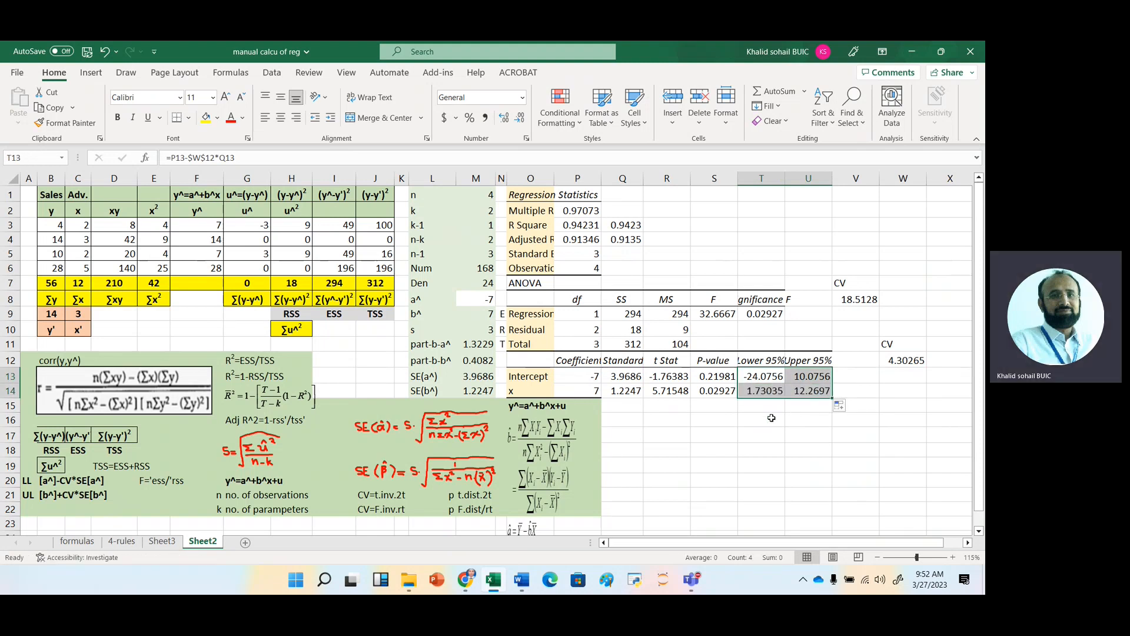
click(771, 418)
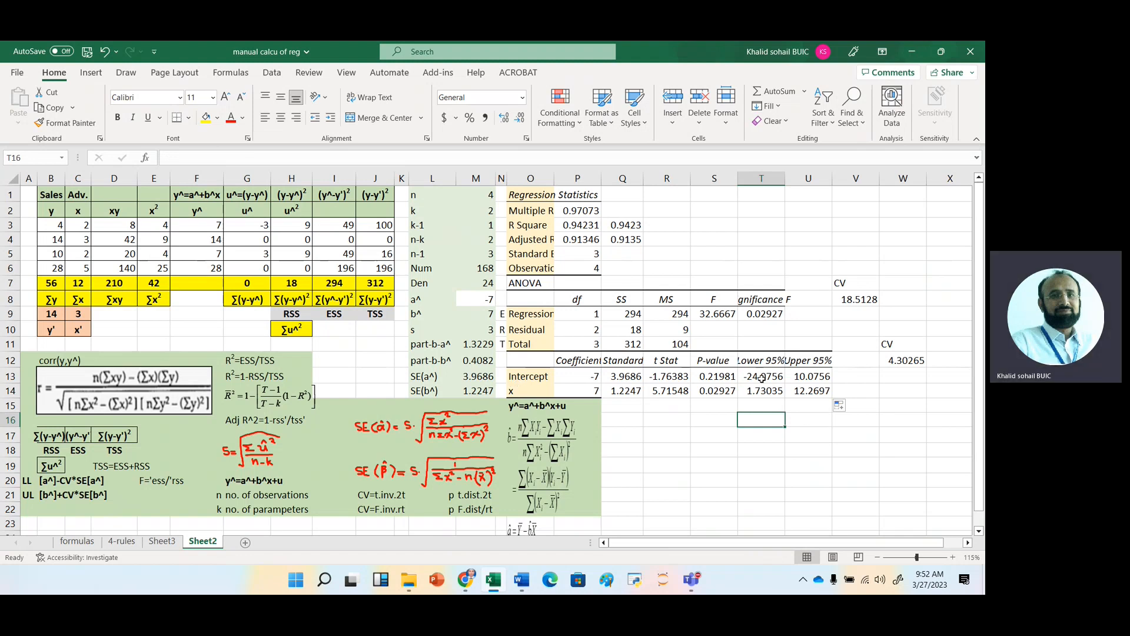
click(731, 434)
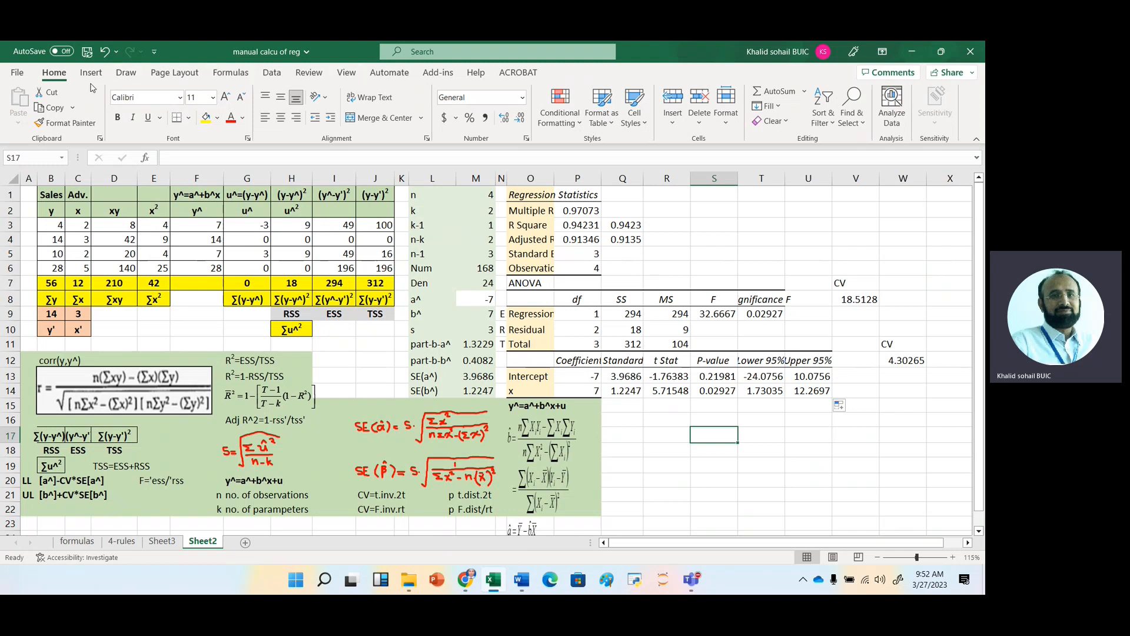
Open the Regression tool from the Data Analysis tools.
click(274, 74)
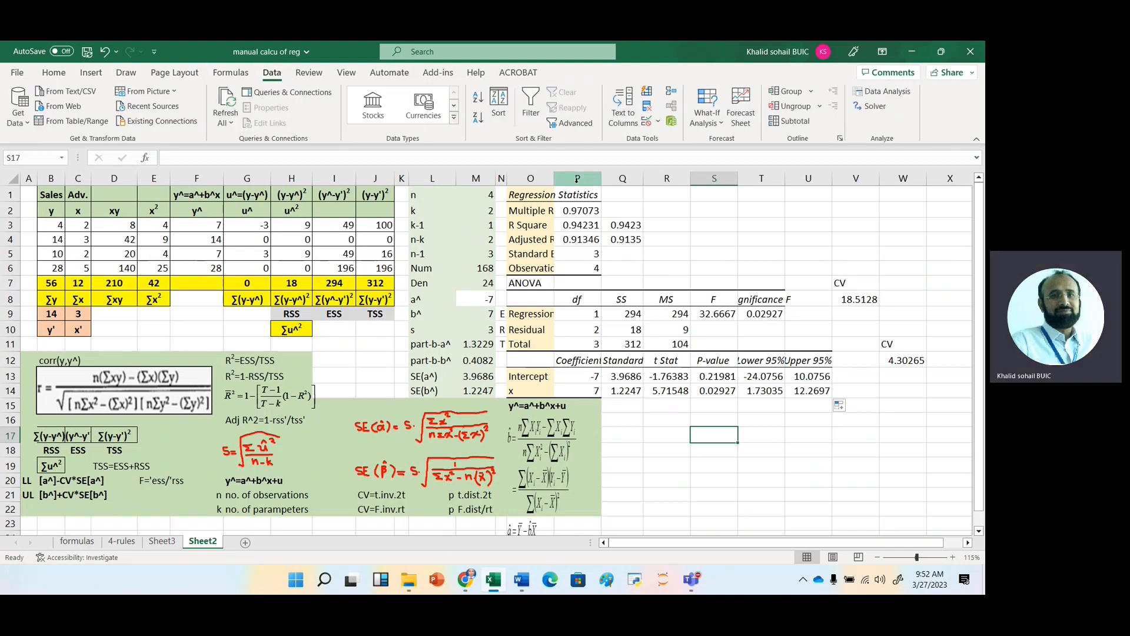
click(880, 90)
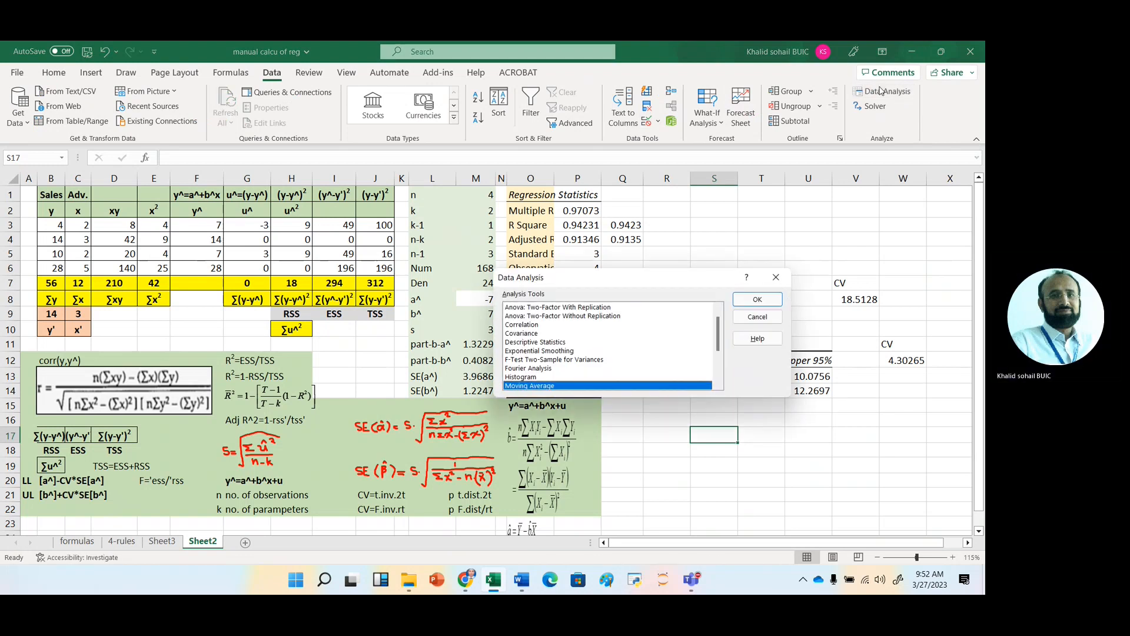
key(Down)
key(Down)
key(Down)
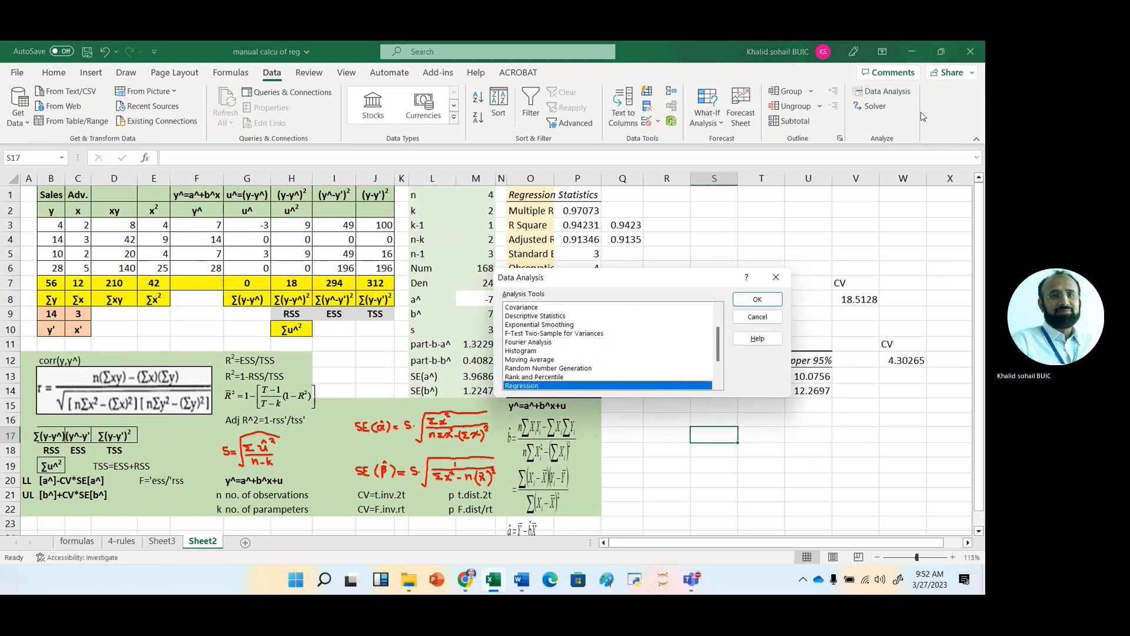
click(759, 301)
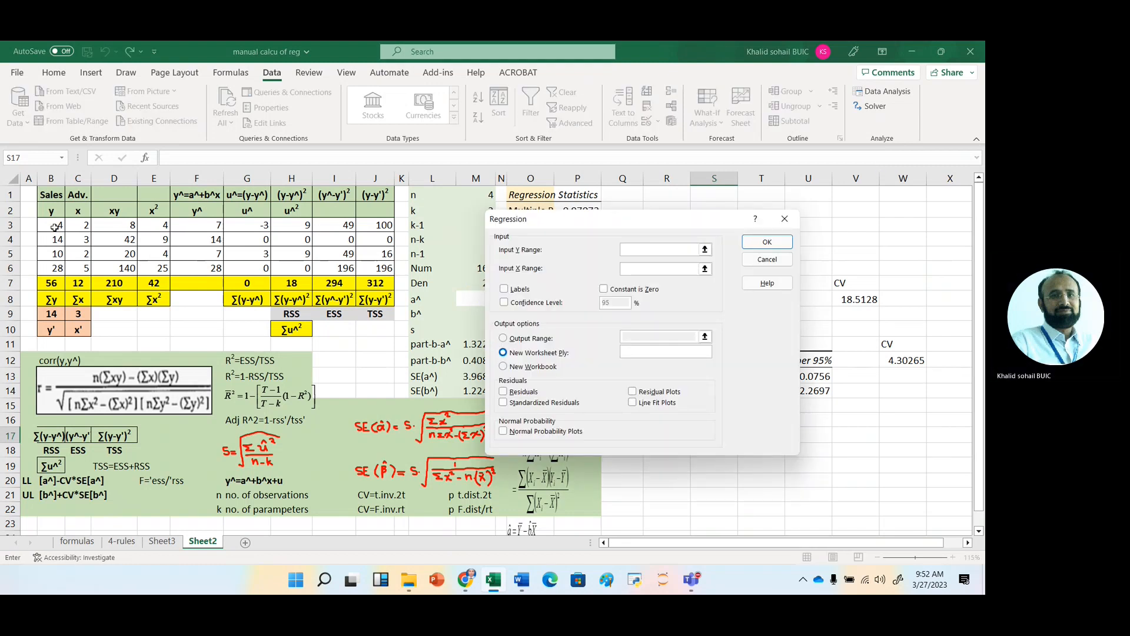
Set the regression's Y range to $B$2:$B$6 and its X range to $C$2:$C$6.
drag(53, 213, 53, 267)
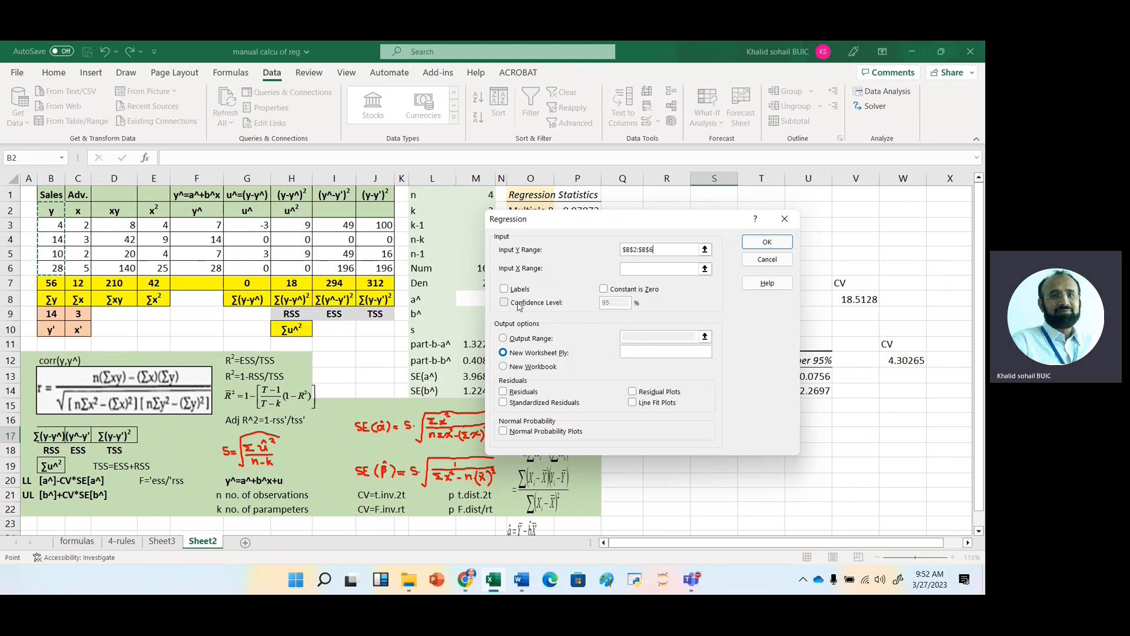
click(632, 271)
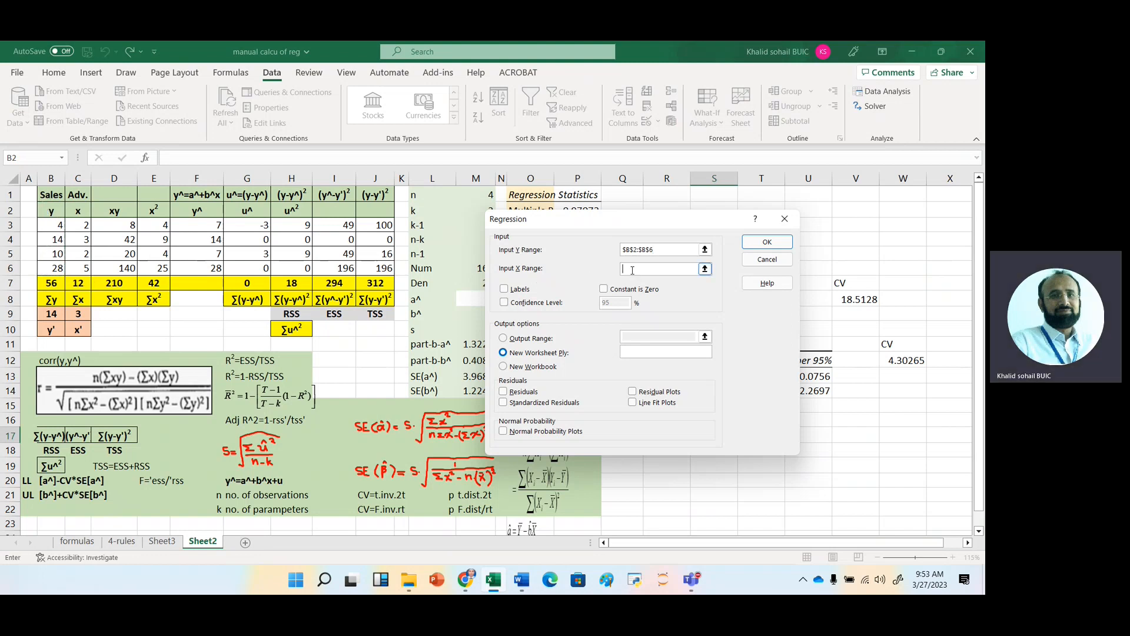
click(77, 218)
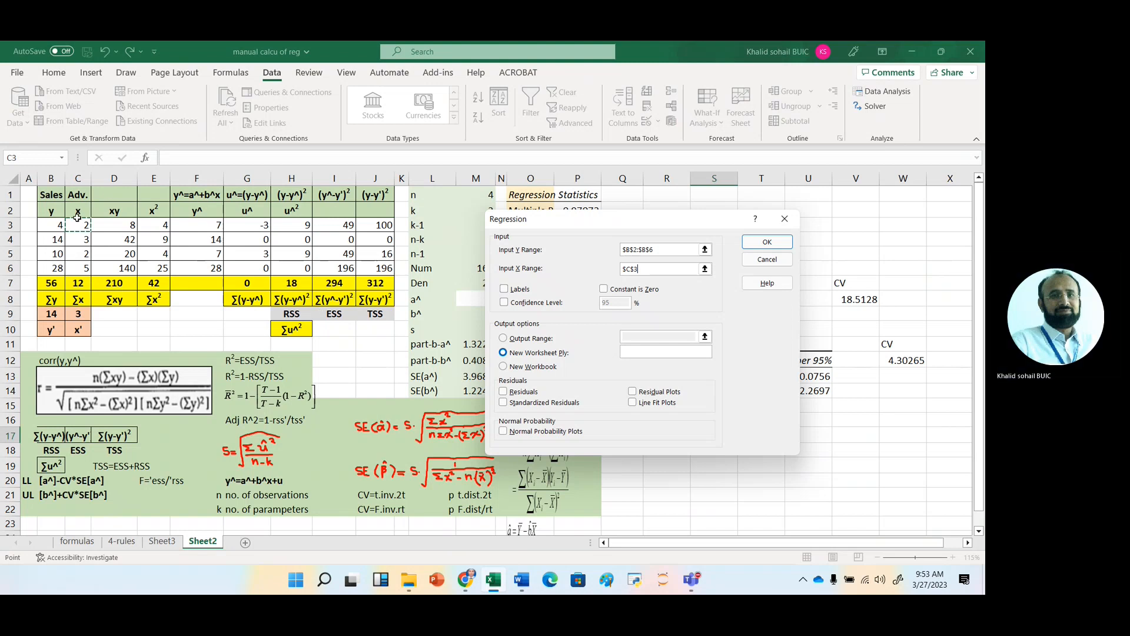
click(78, 212)
drag(79, 210, 78, 269)
Enable Labels and the 95% confidence level, direct the regression output to cell X1, and run the regression.
click(512, 289)
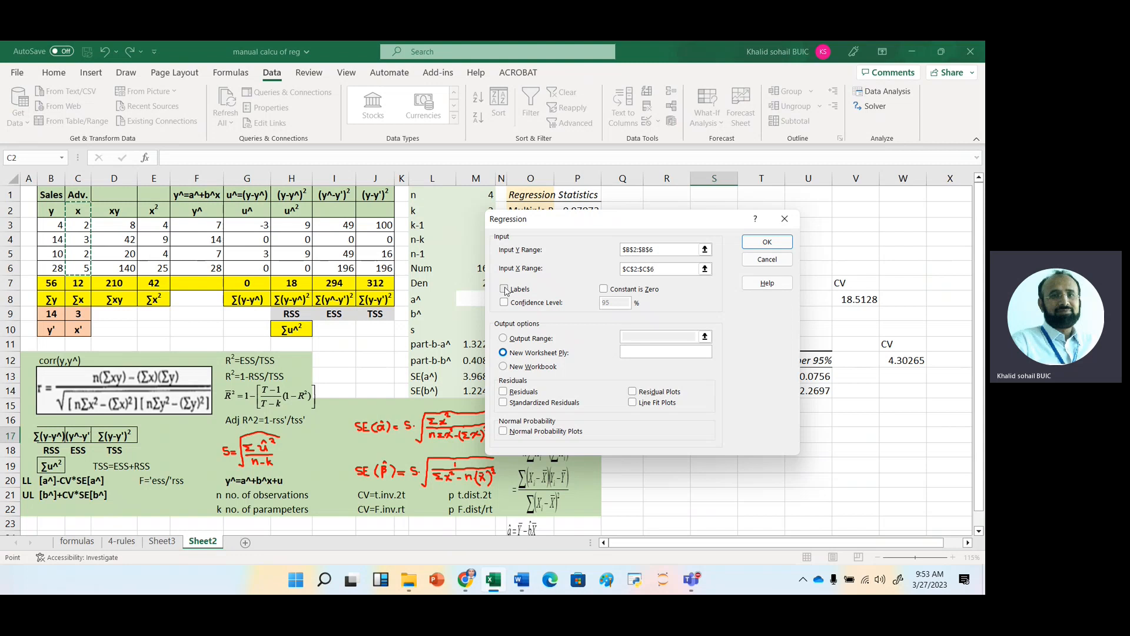
click(510, 309)
click(507, 336)
click(635, 328)
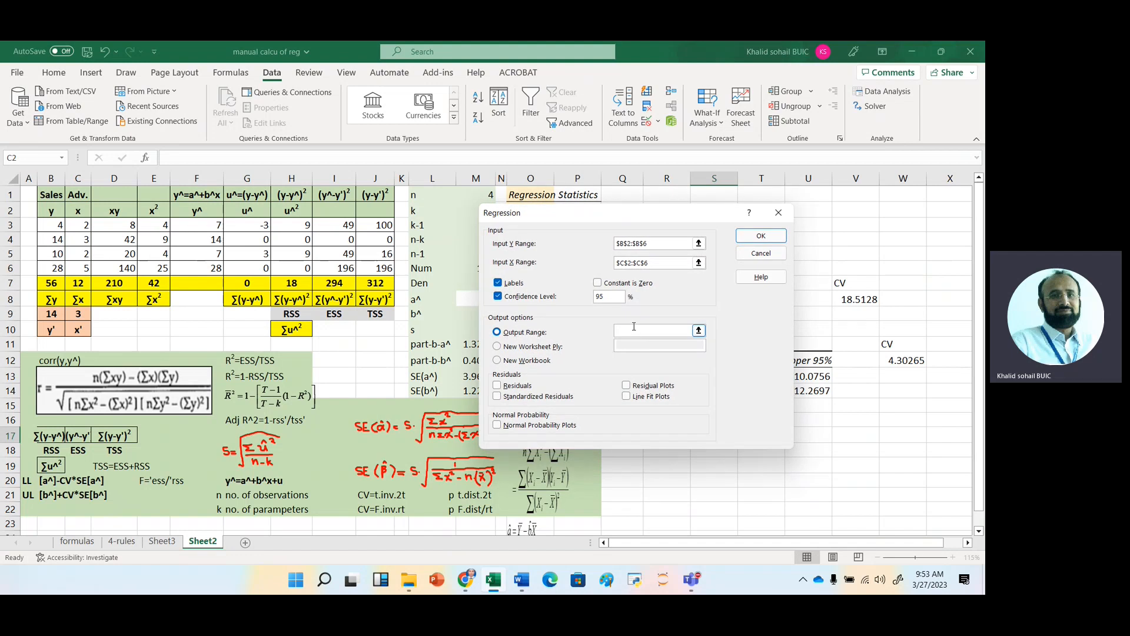
click(944, 196)
click(765, 238)
click(883, 465)
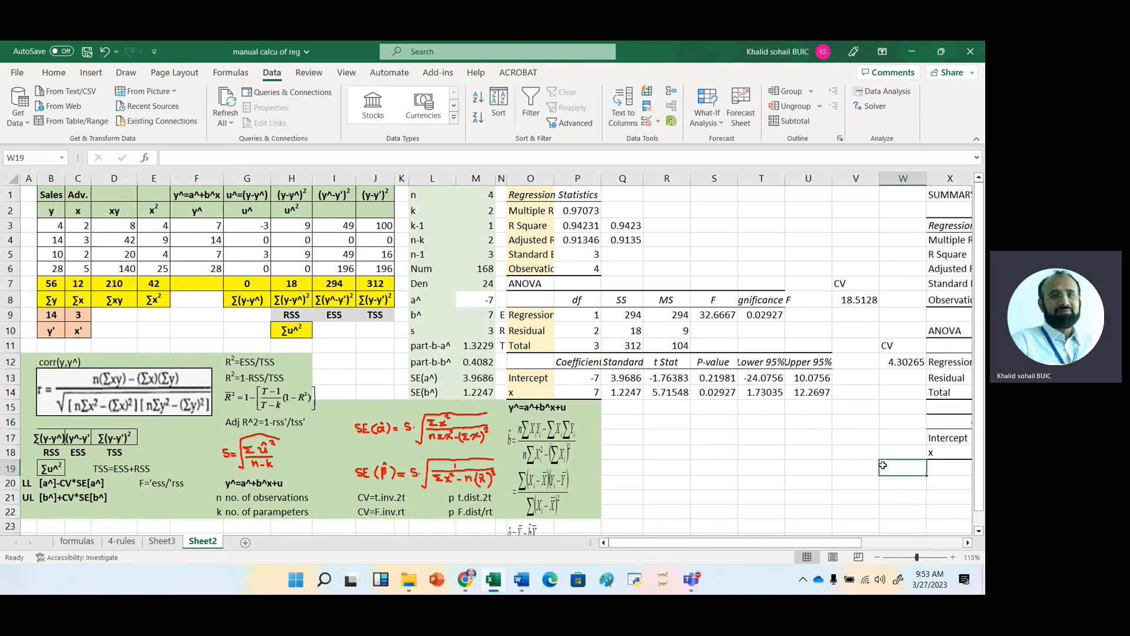
key(Right)
key(Right)
key(Right)
key(Right)
key(Right)
key(Right)
key(Right)
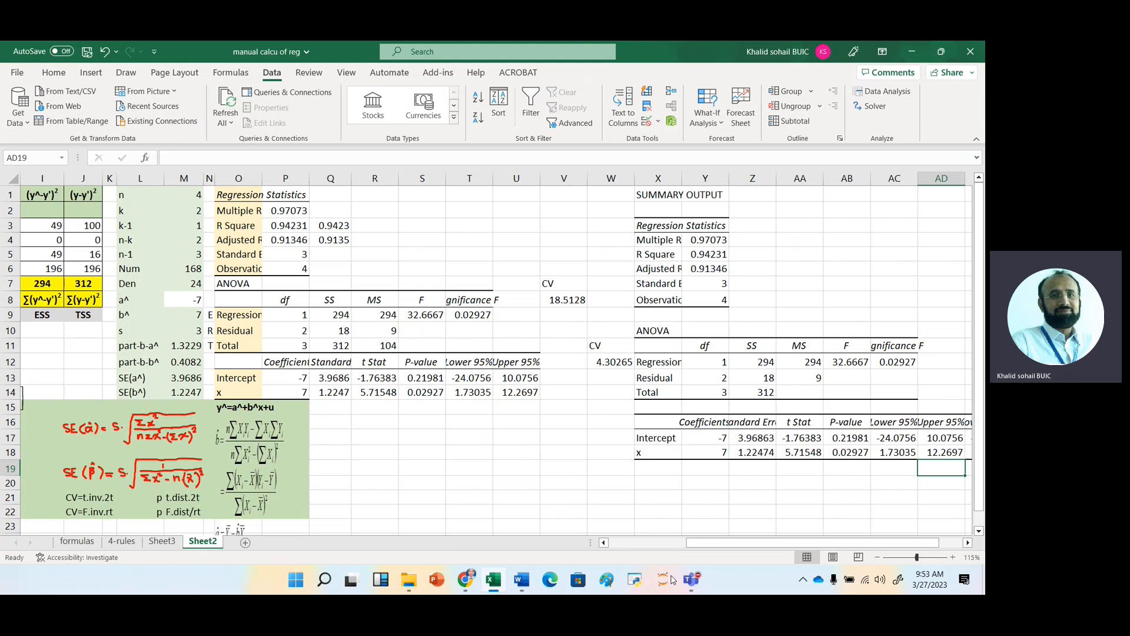
Switch to the Microsoft Teams meeting window.
mouse_move(692, 580)
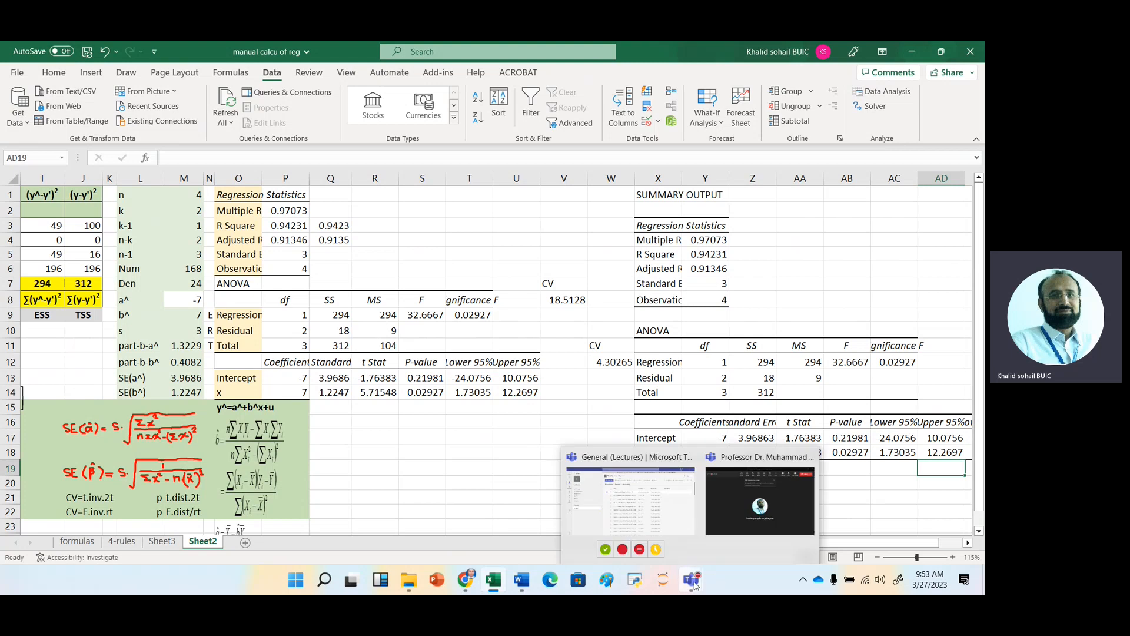
click(762, 485)
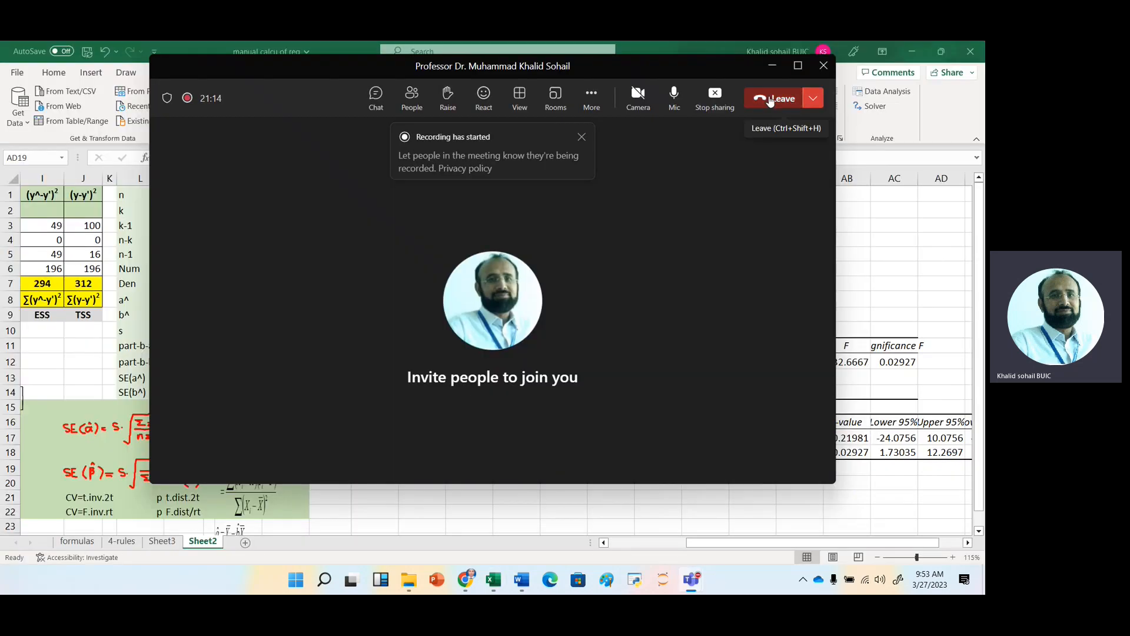